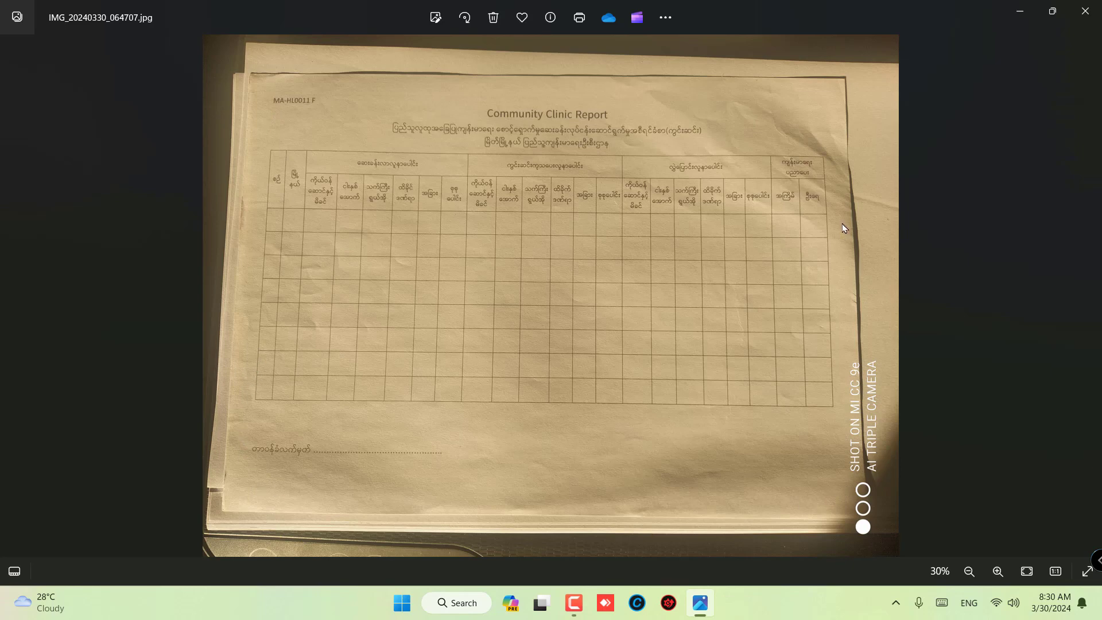
scroll(576, 171, up, 4)
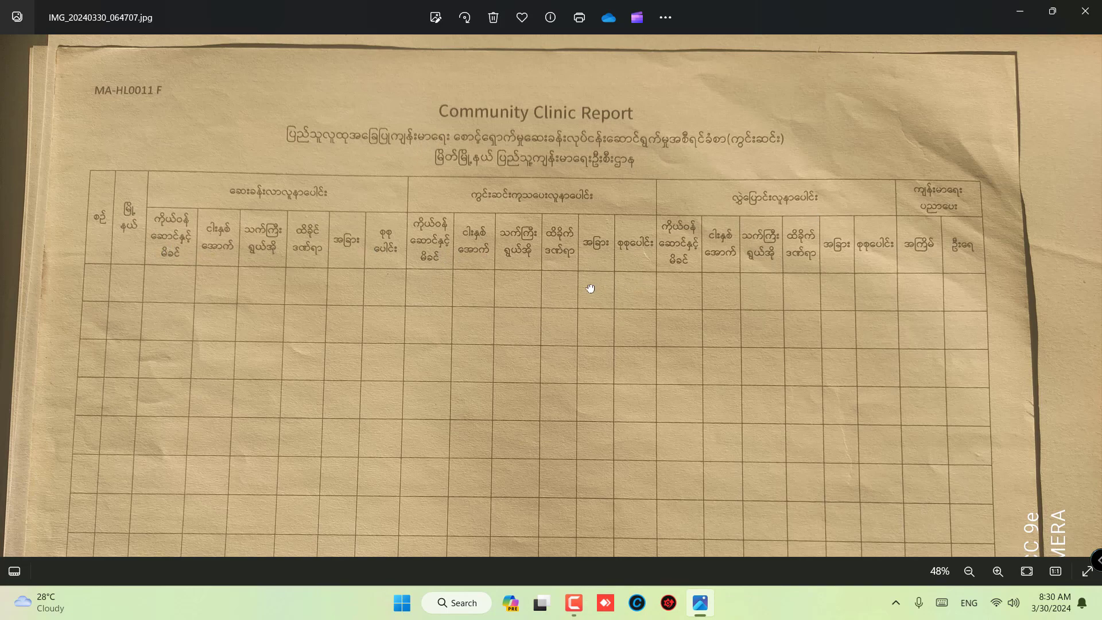
scroll(587, 285, down, 1)
scroll(583, 269, down, 3)
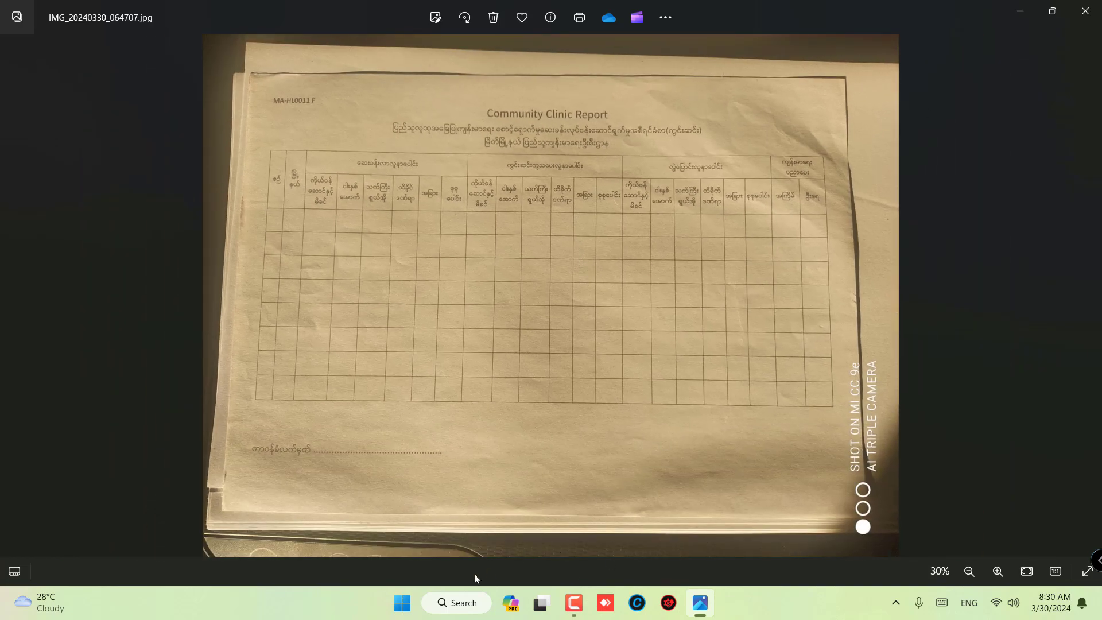
- Switch to Word, create a blank document and maximize its window
click(405, 604)
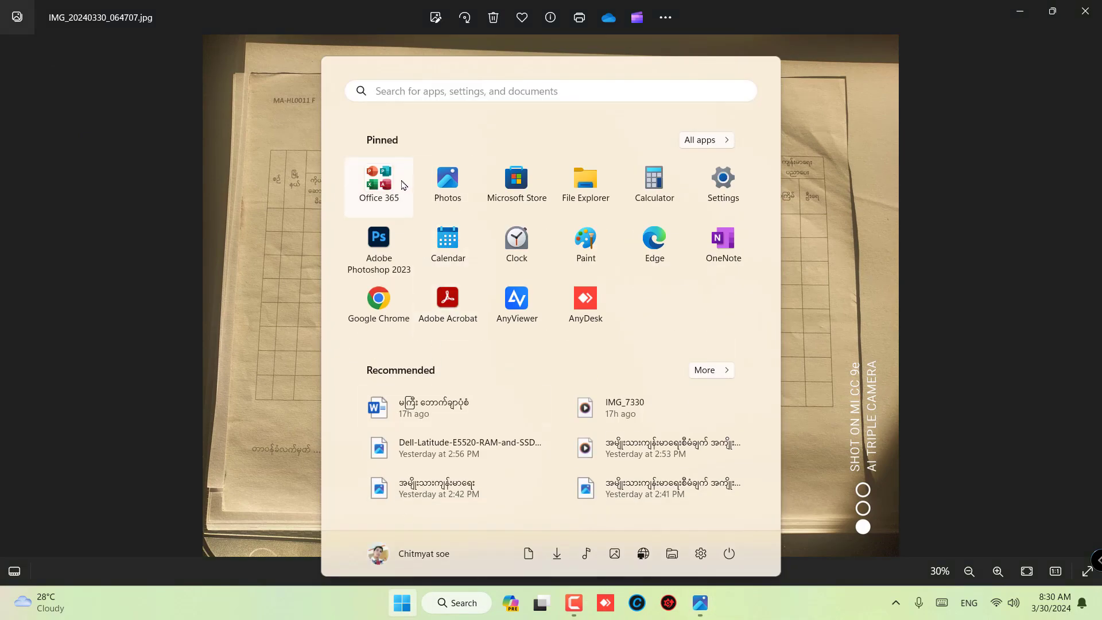
click(385, 187)
click(463, 336)
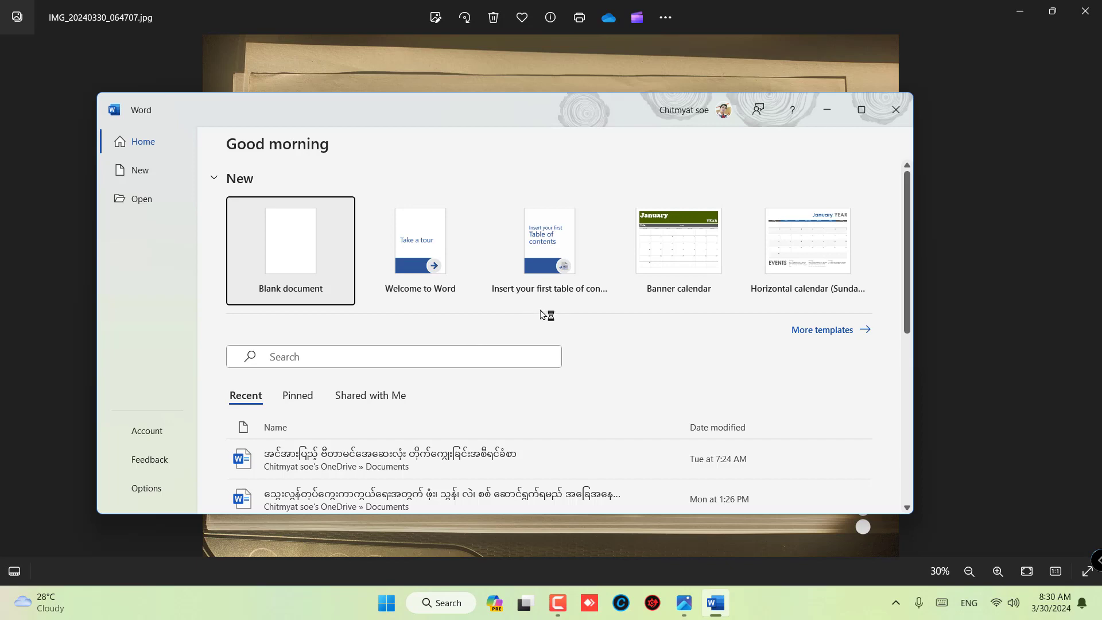
drag(413, 111, 520, 123)
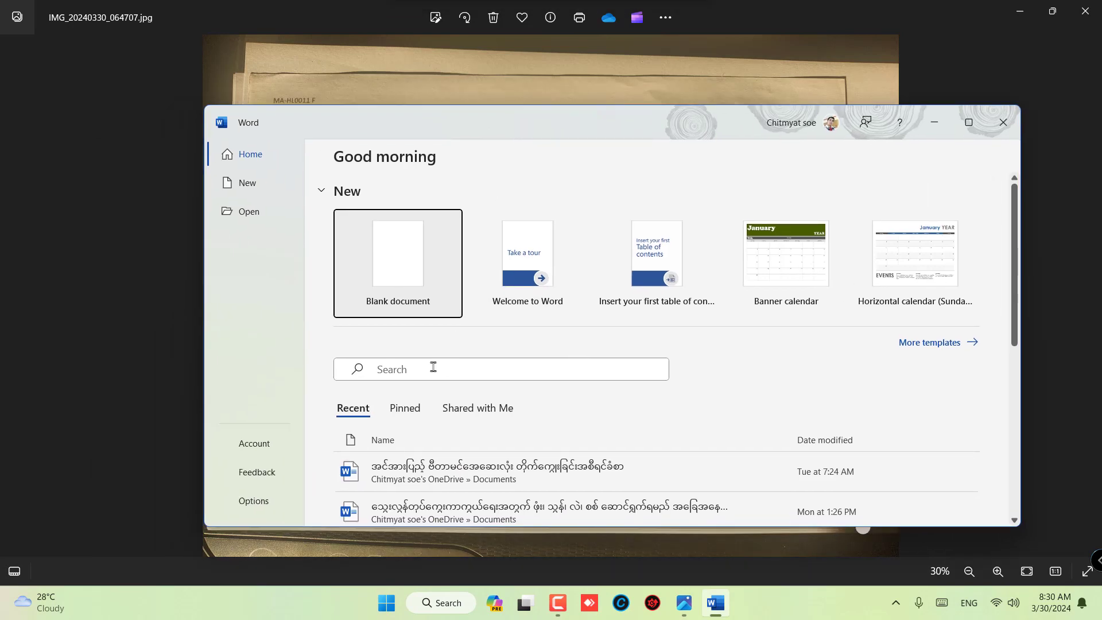
click(415, 260)
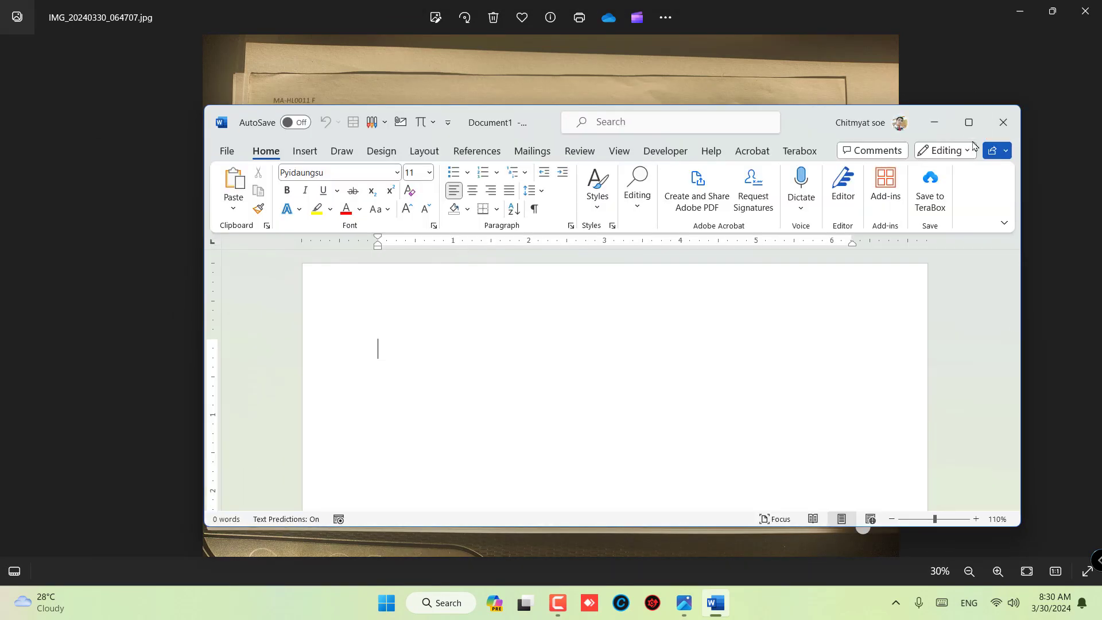
click(968, 123)
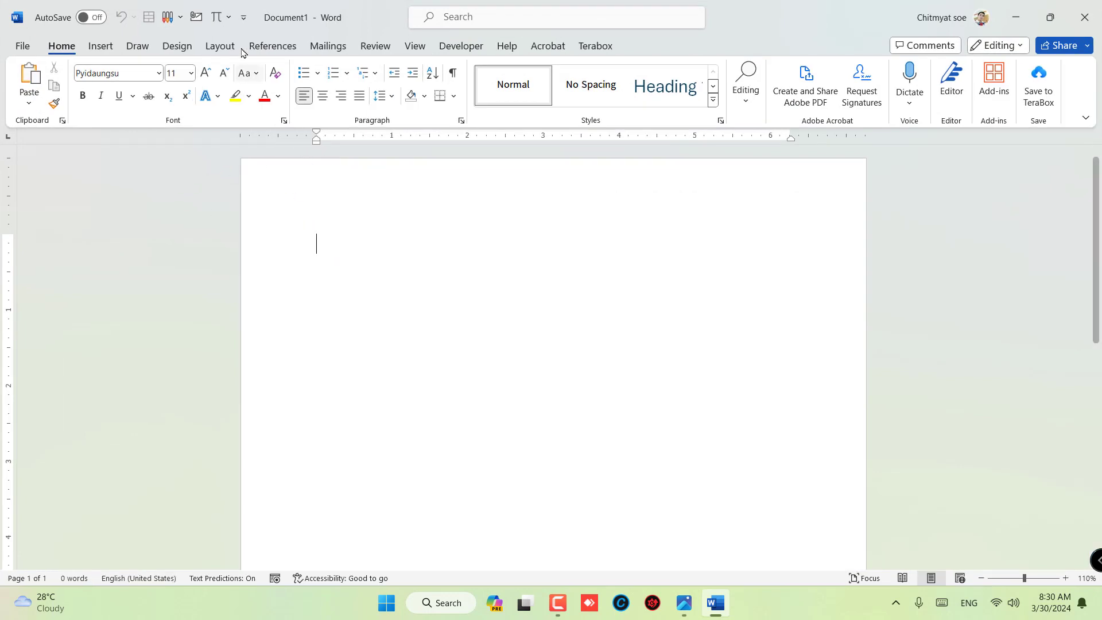
- Set the page to landscape orientation with Narrow 0.5" margins
click(220, 45)
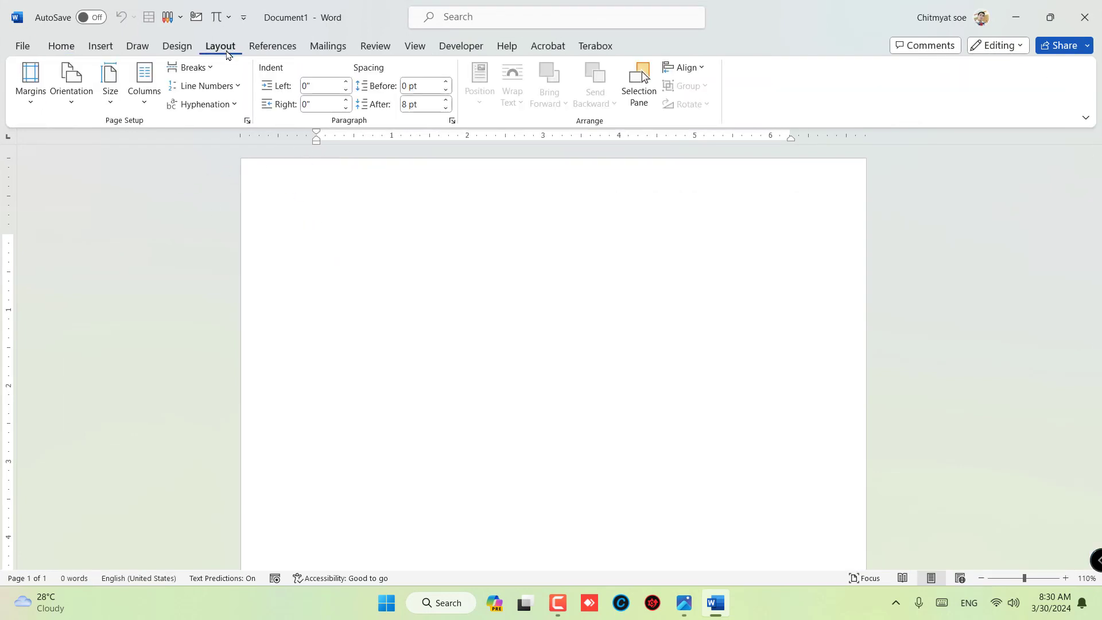
click(111, 113)
click(112, 125)
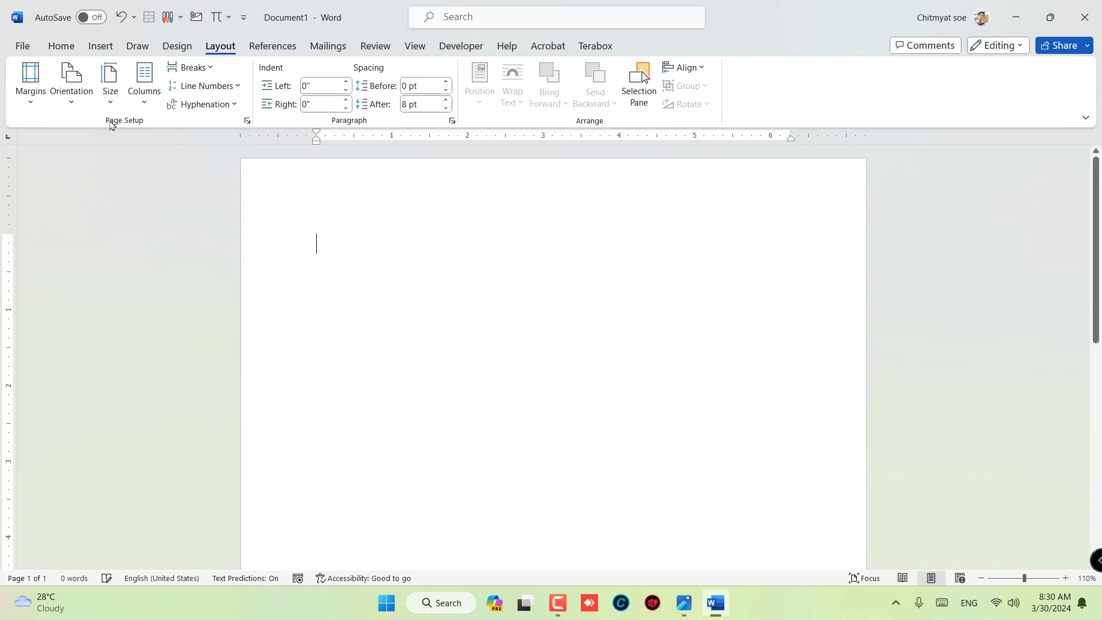
click(78, 107)
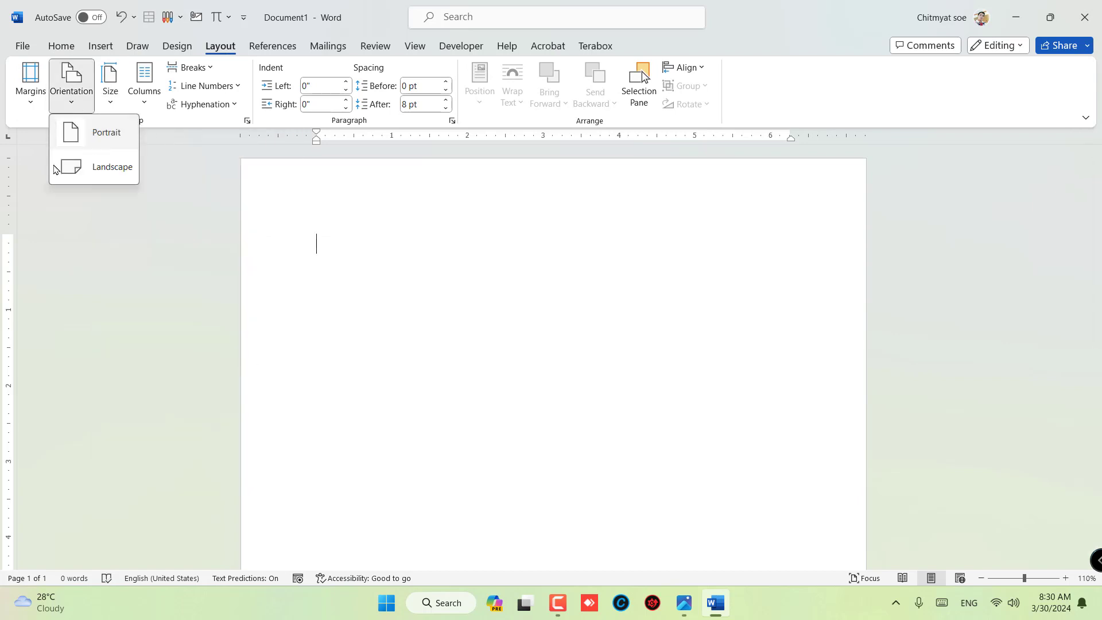
click(106, 172)
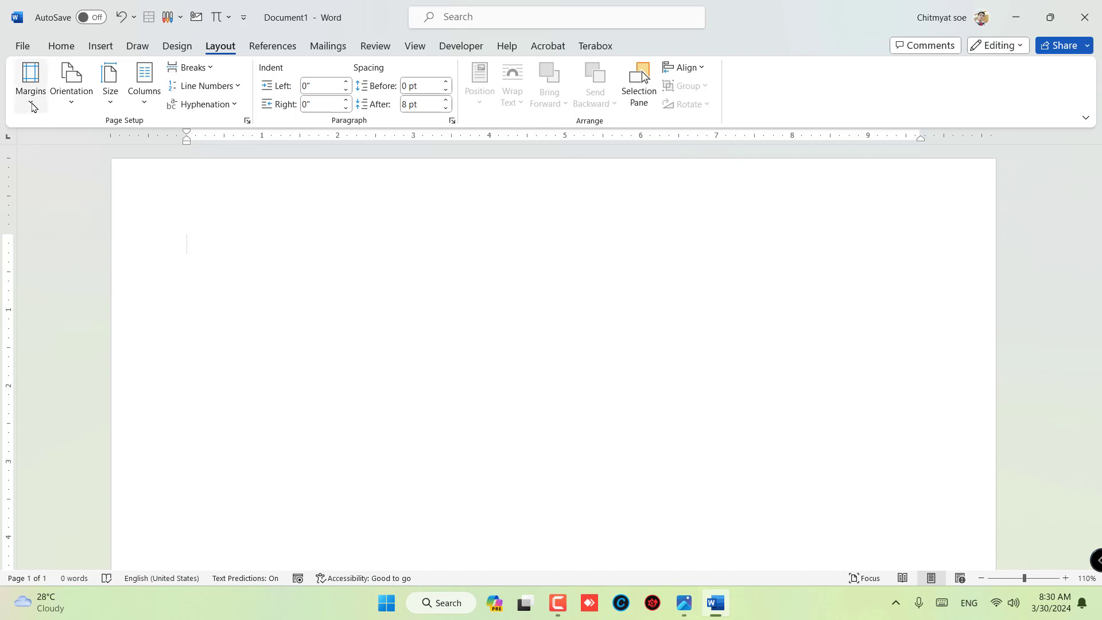
click(31, 103)
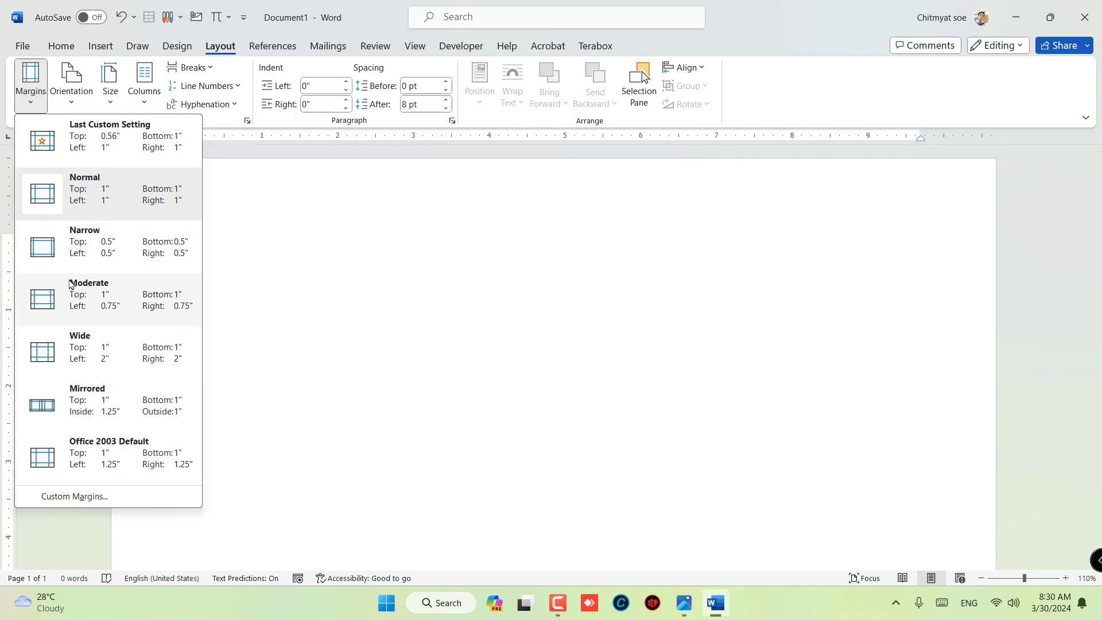
click(81, 256)
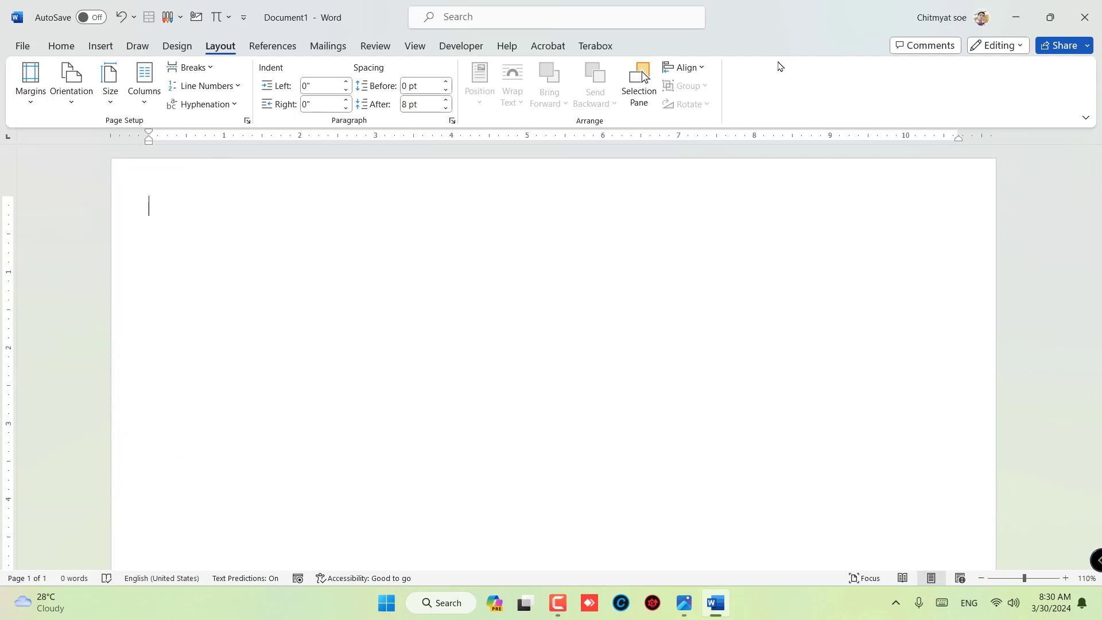
- Arrange the form photo and the Word document side by side, giving the document the wider share of the screen
click(59, 45)
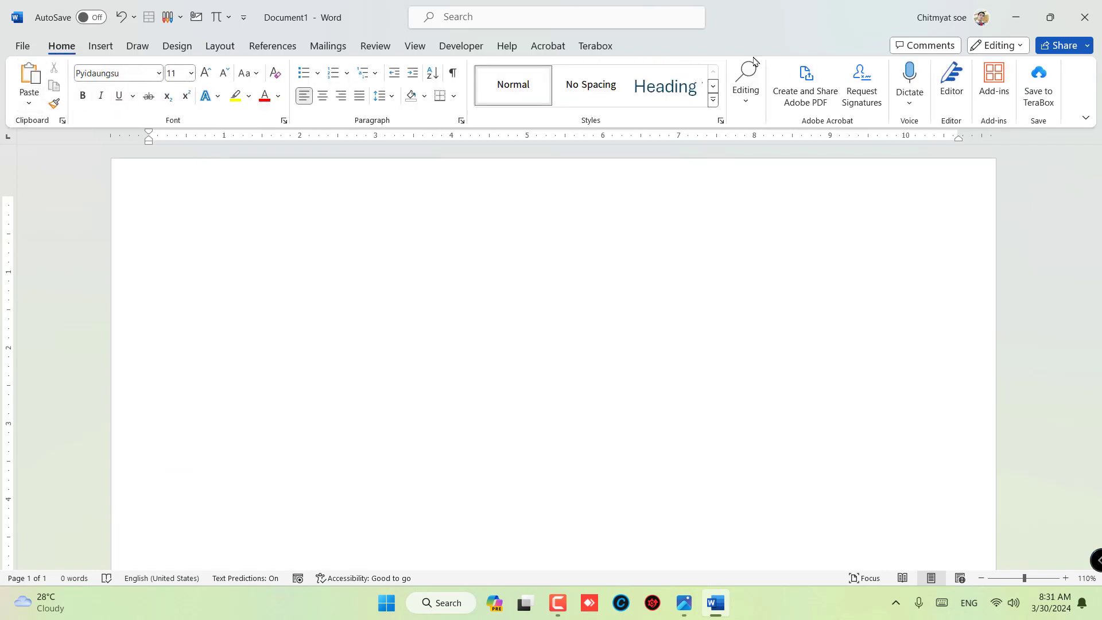
drag(763, 12, 1101, 236)
click(260, 277)
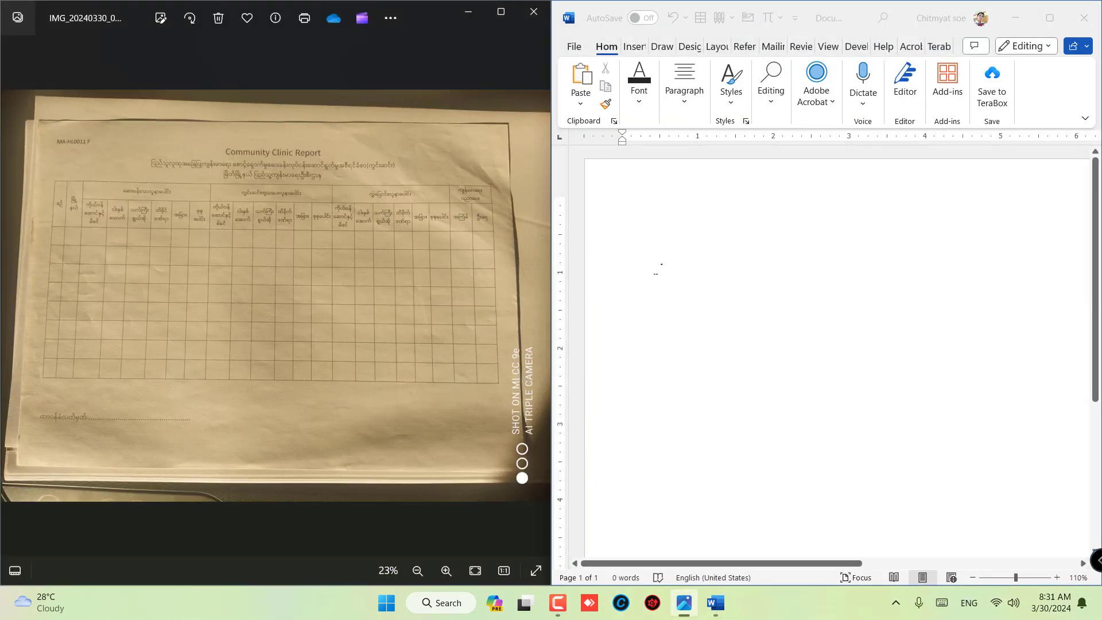
click(659, 269)
mouse_move(550, 250)
drag(551, 250, 552, 250)
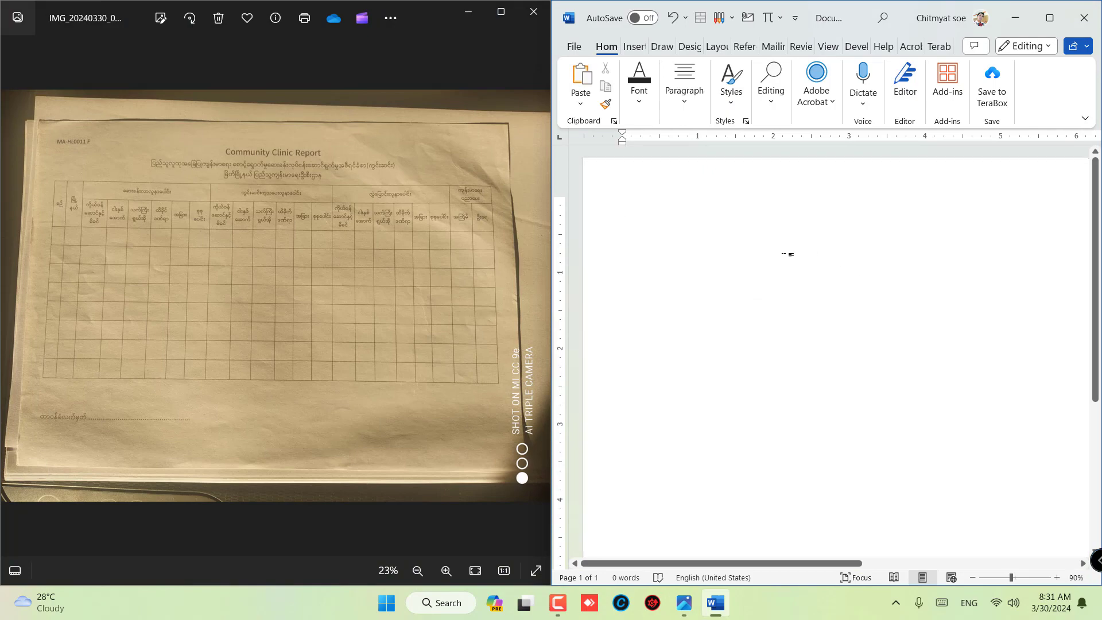
scroll(794, 256, down, 4)
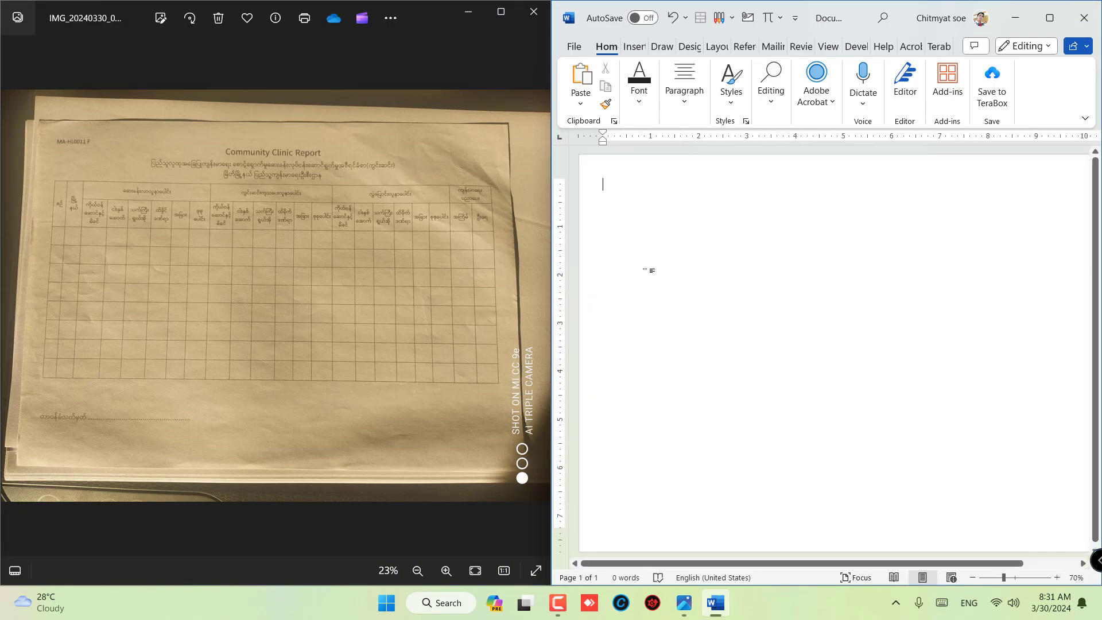
drag(552, 322, 322, 298)
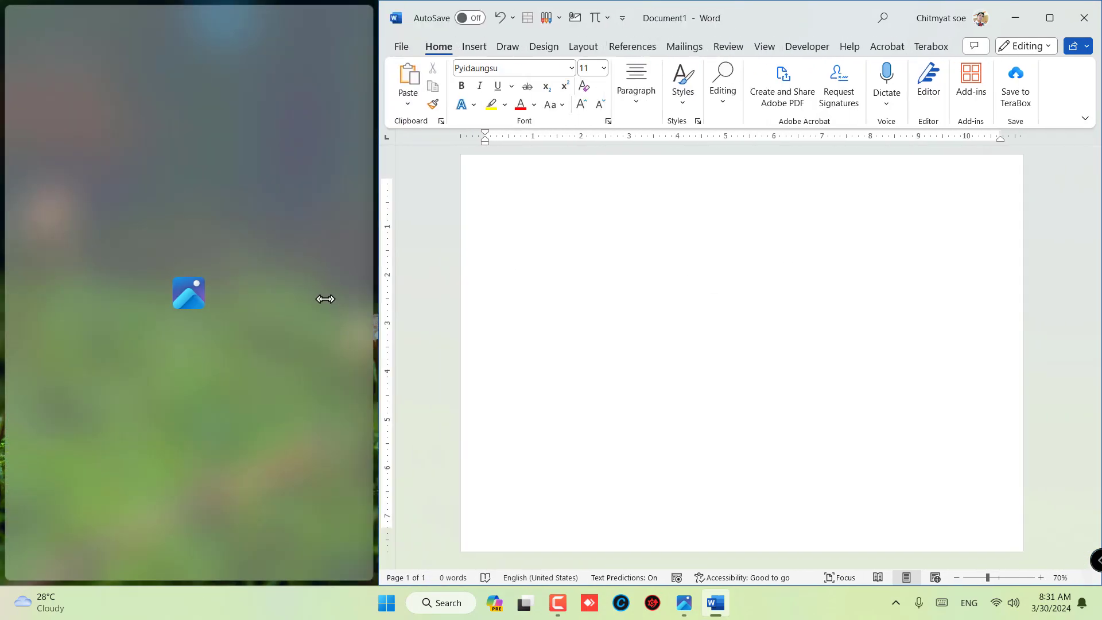
- Enter the heading "Community Clinic Report" and below it the Burmese line "ပြည်သူလူထုအခြေပြု ကျန်းမာရေးစောင့်ရှောက်မှုဆေးခန်းလုပ်ငန်းဆောင်ရွက်မှုအစီရင်ခံစာ(ကွင်းဆင်း)"
scroll(167, 241, up, 4)
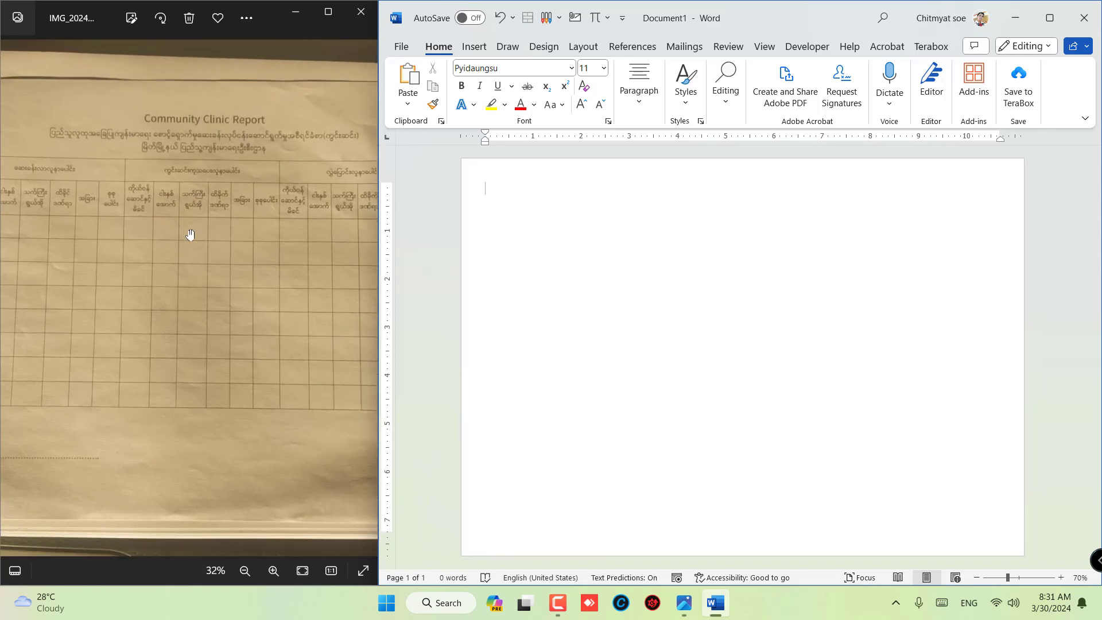
drag(187, 234, 207, 213)
click(649, 260)
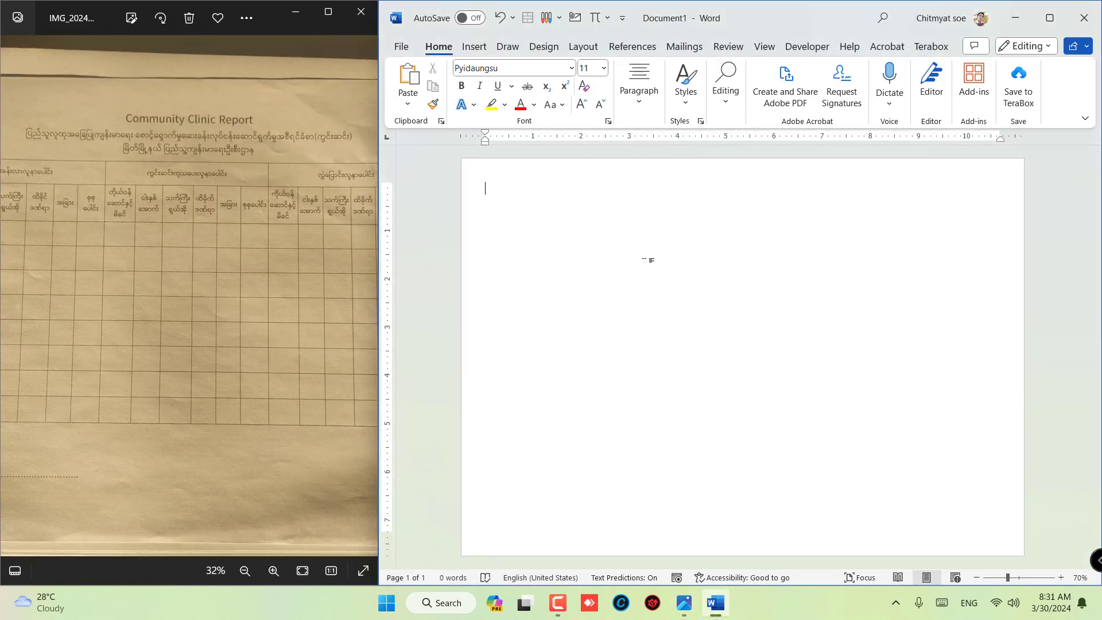
key(super+space)
key(super+space)
key(super+space)
key(super+space)
key(super+space)
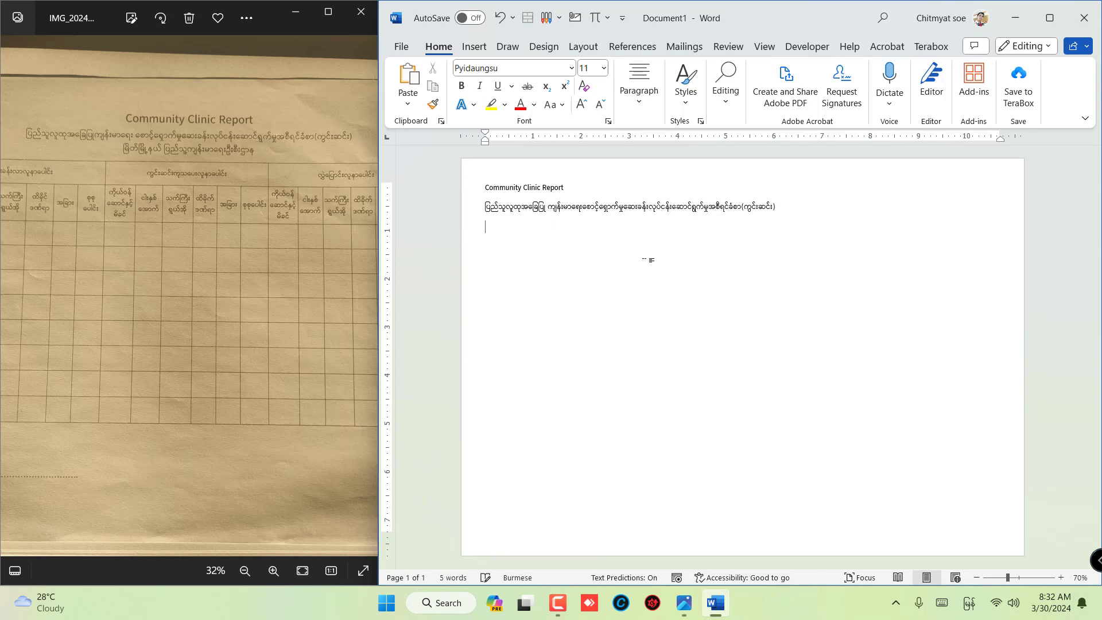
- Add a third heading line with an underscore blank followed by "မြို့နယ်ပြည်သူ့ကျန်းမာရေးဦးစီးဌာန"
ctrl+scroll(567, 258, up, 4)
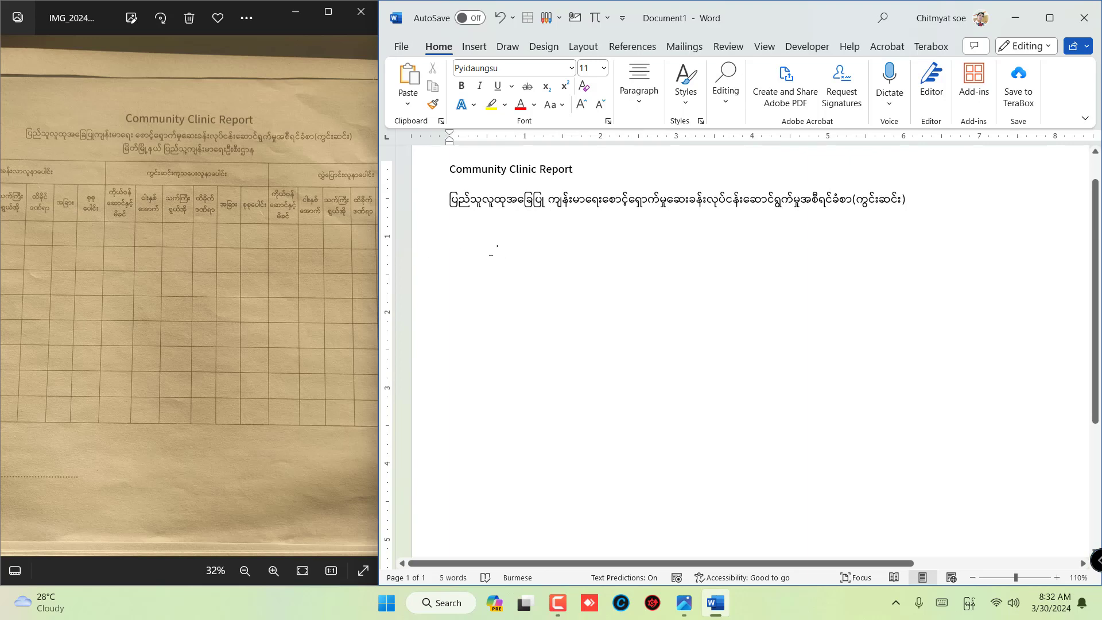
text(----------)
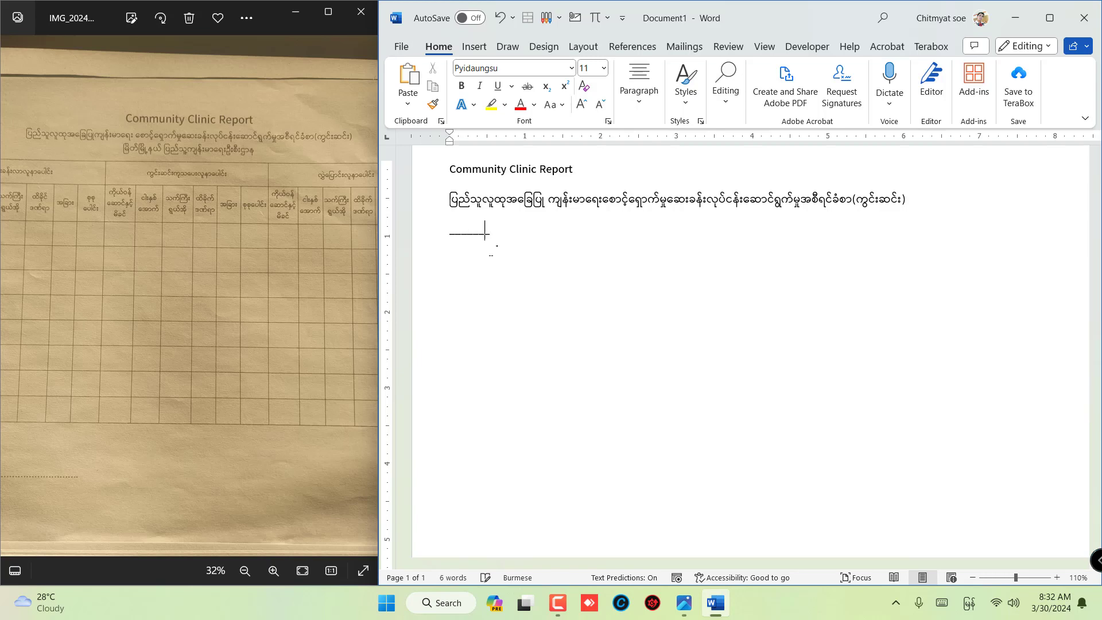
text(_______ မြို့နယ်ပြည်သူ)
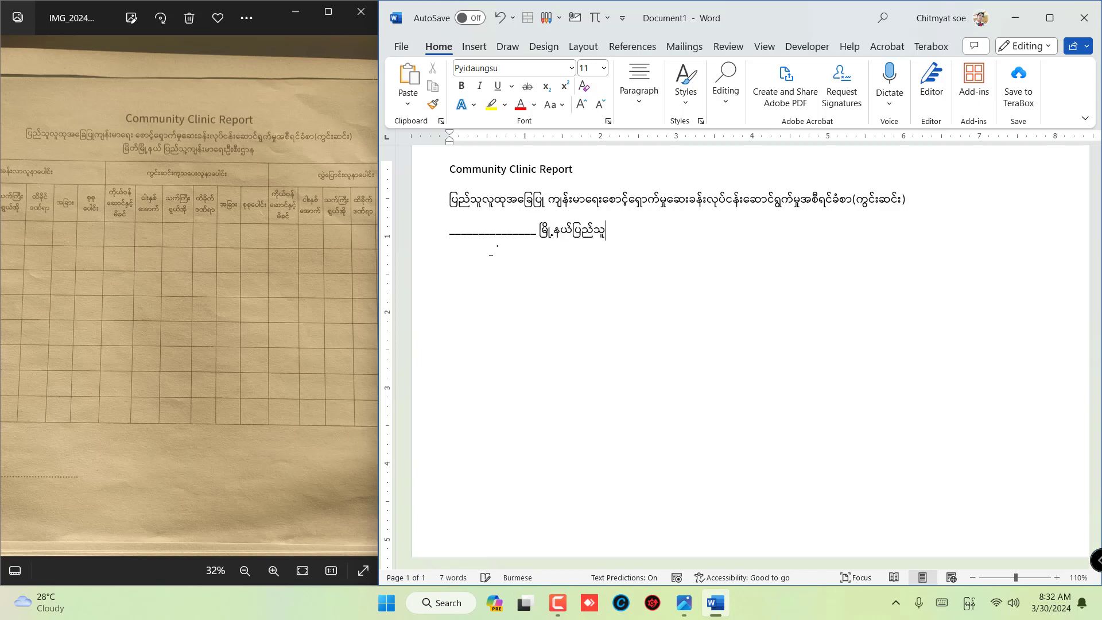
text(့ကျန်းမာရေးဦးစီးဌ)
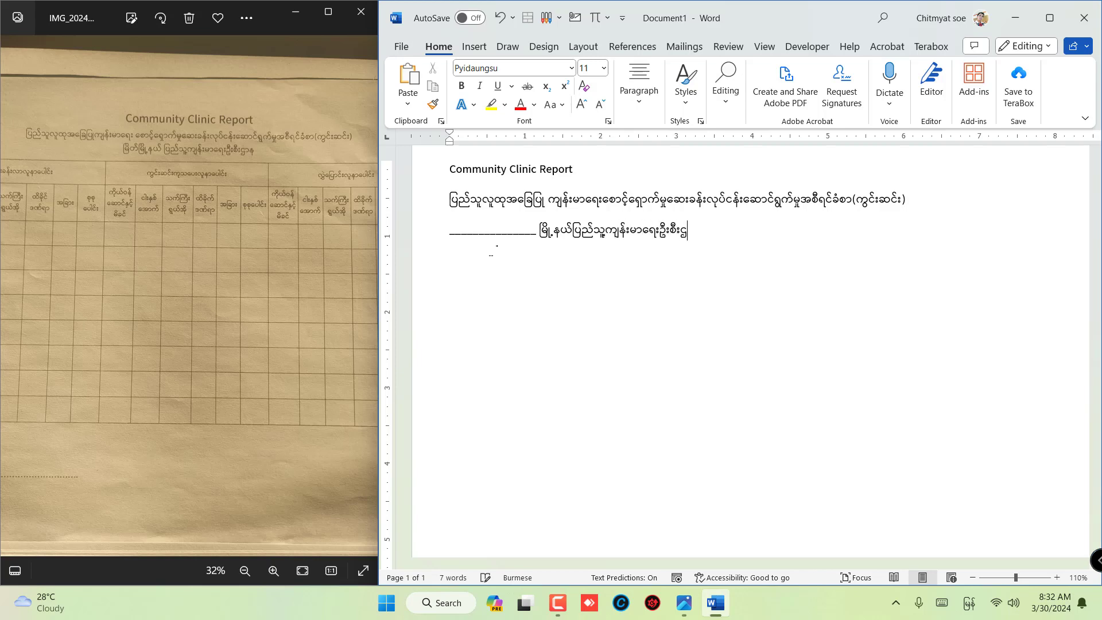
text(ာန)
- Examine the table in the form photo for its header layout and its number of columns and rows
drag(63, 248, 135, 230)
drag(231, 228, 154, 250)
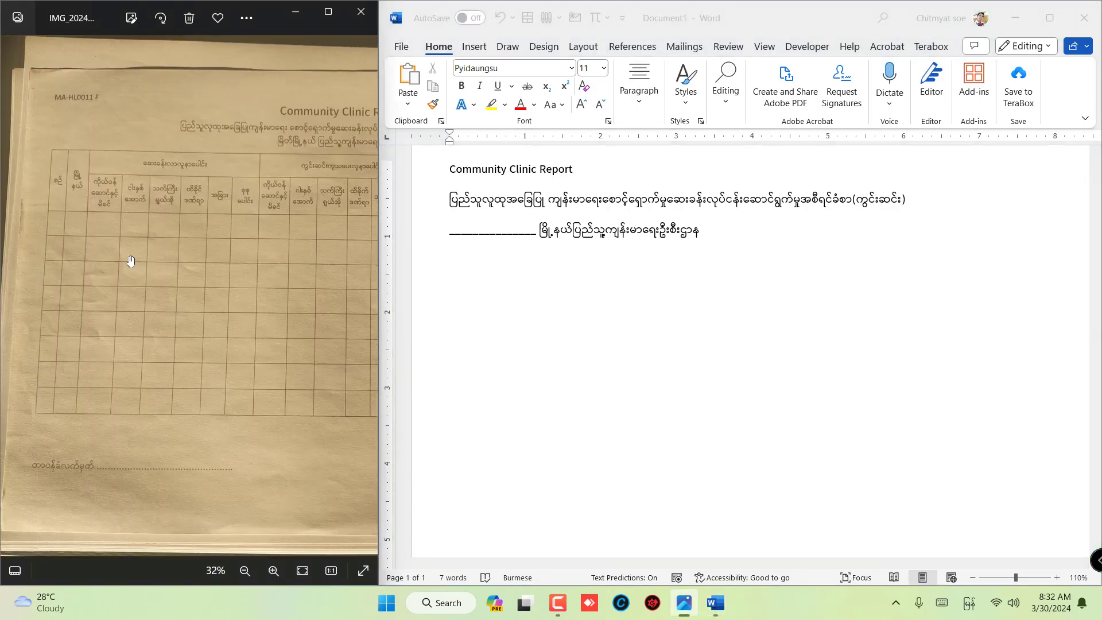
drag(253, 277, 136, 277)
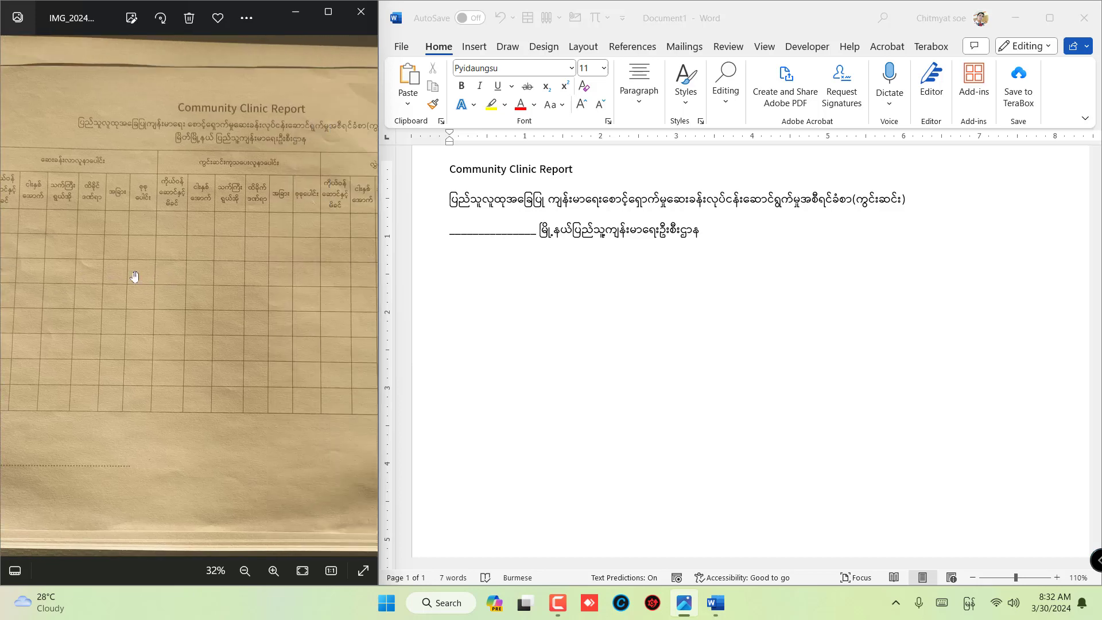
drag(271, 302, 339, 270)
drag(169, 283, 144, 310)
drag(145, 264, 226, 265)
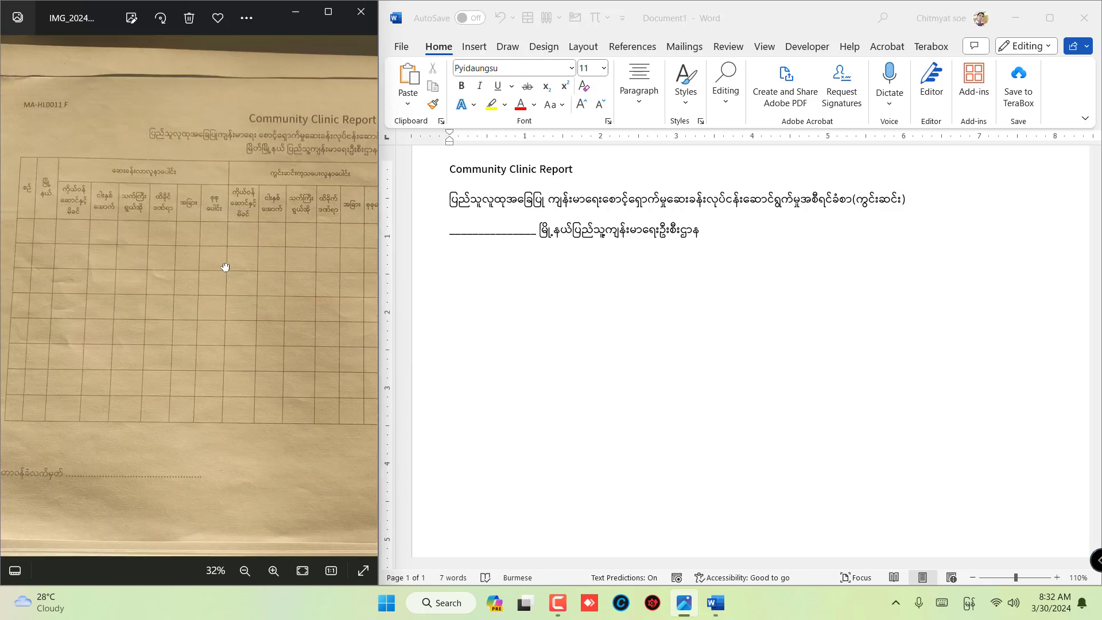
drag(89, 270, 140, 273)
- Insert a table with 22 columns and 10 rows below the third heading line
click(484, 272)
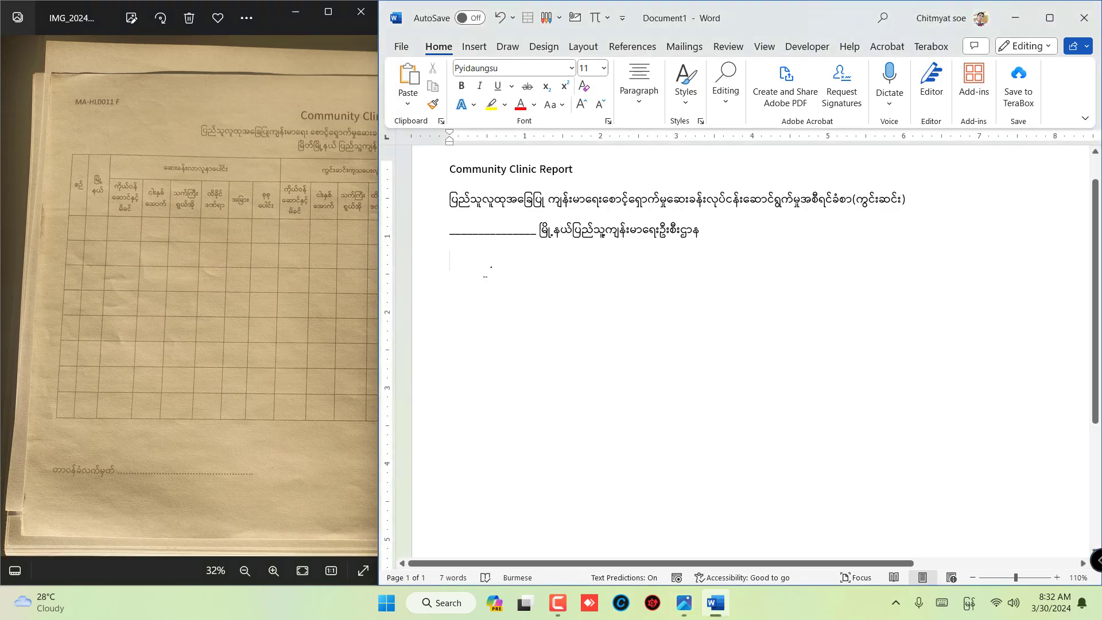
click(474, 48)
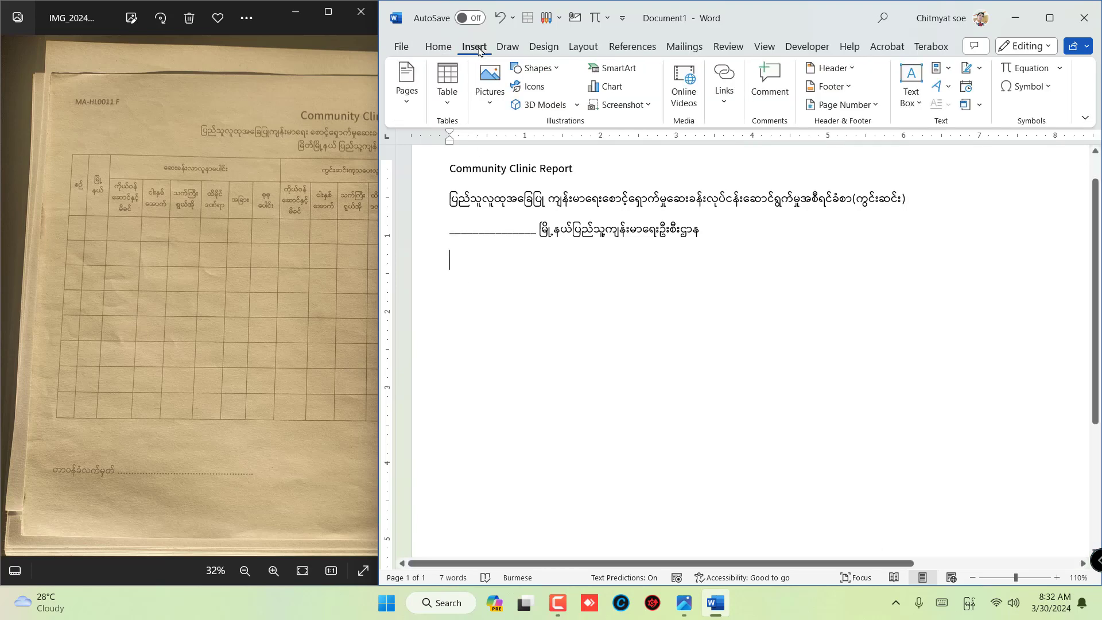
click(448, 91)
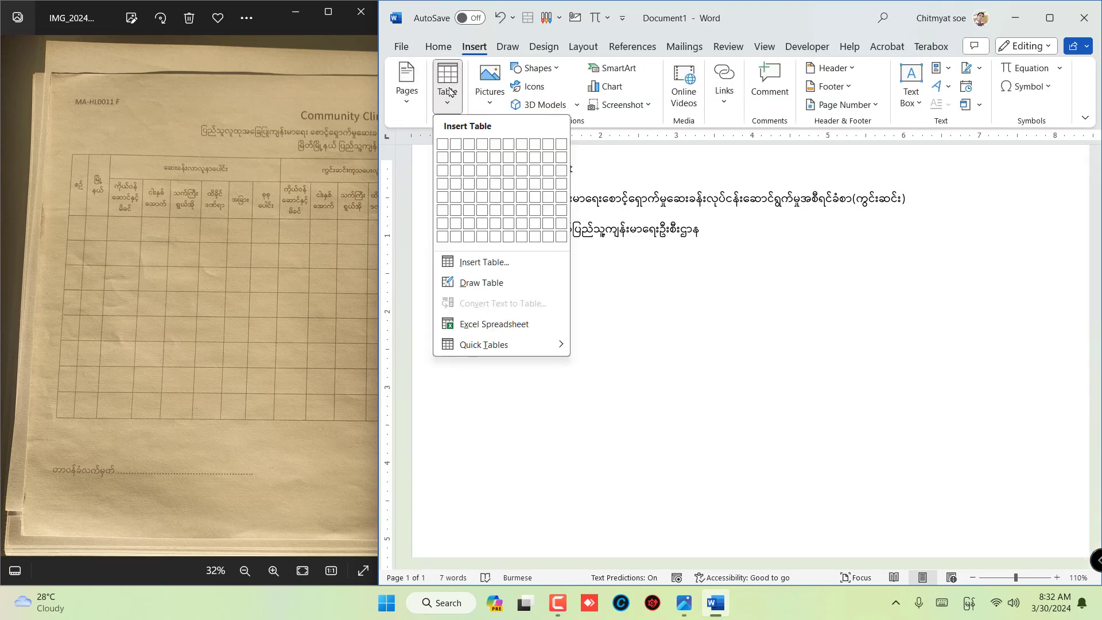
click(504, 264)
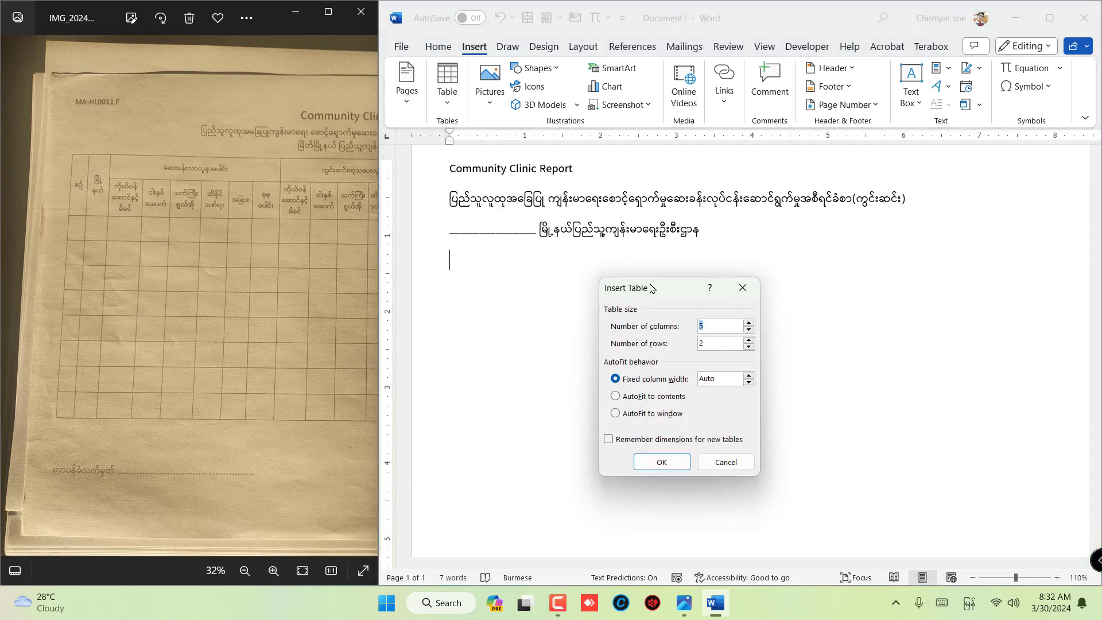
drag(661, 290, 634, 231)
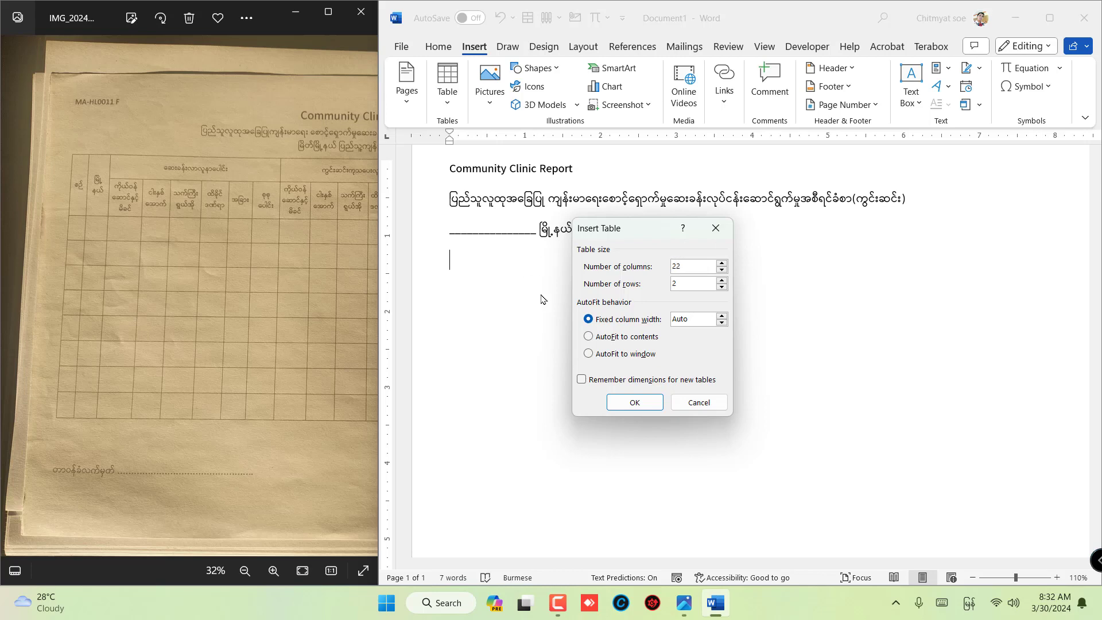
drag(697, 285, 612, 290)
text(10)
drag(651, 231, 666, 202)
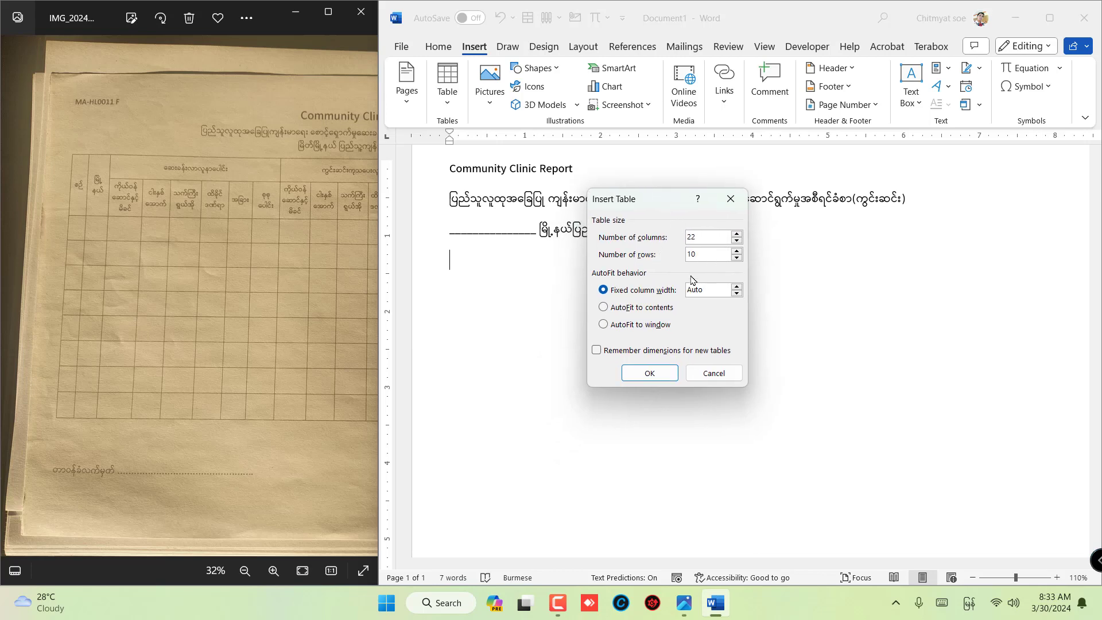
click(650, 373)
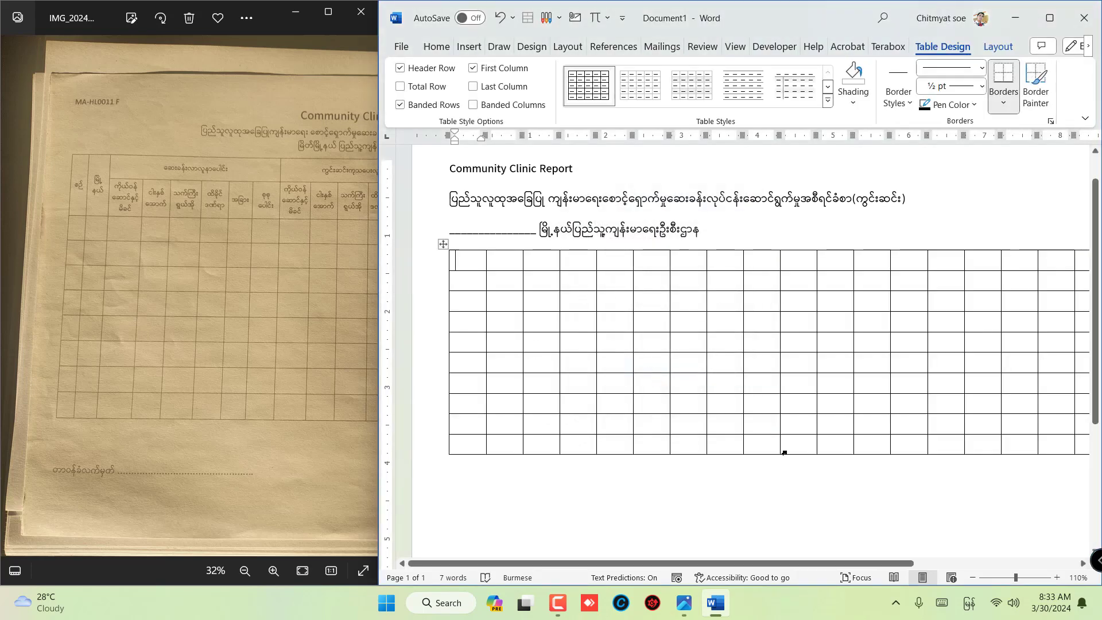
- Merge the top two cells of the table's first column, following the serial-number header in the form photo
drag(301, 198, 290, 255)
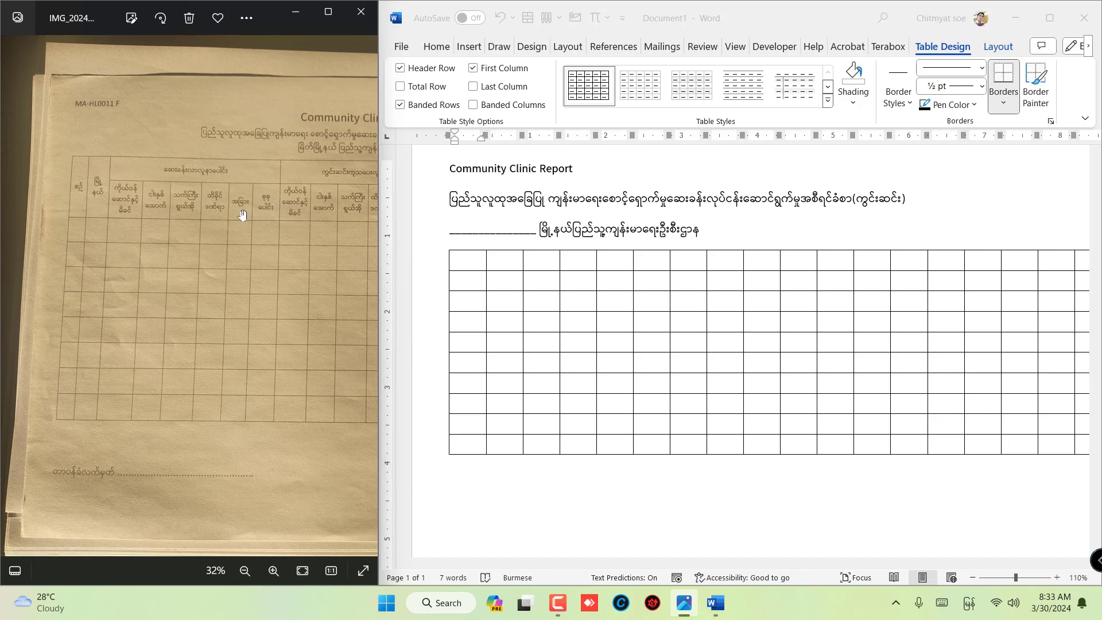
drag(320, 217, 247, 213)
drag(139, 201, 214, 207)
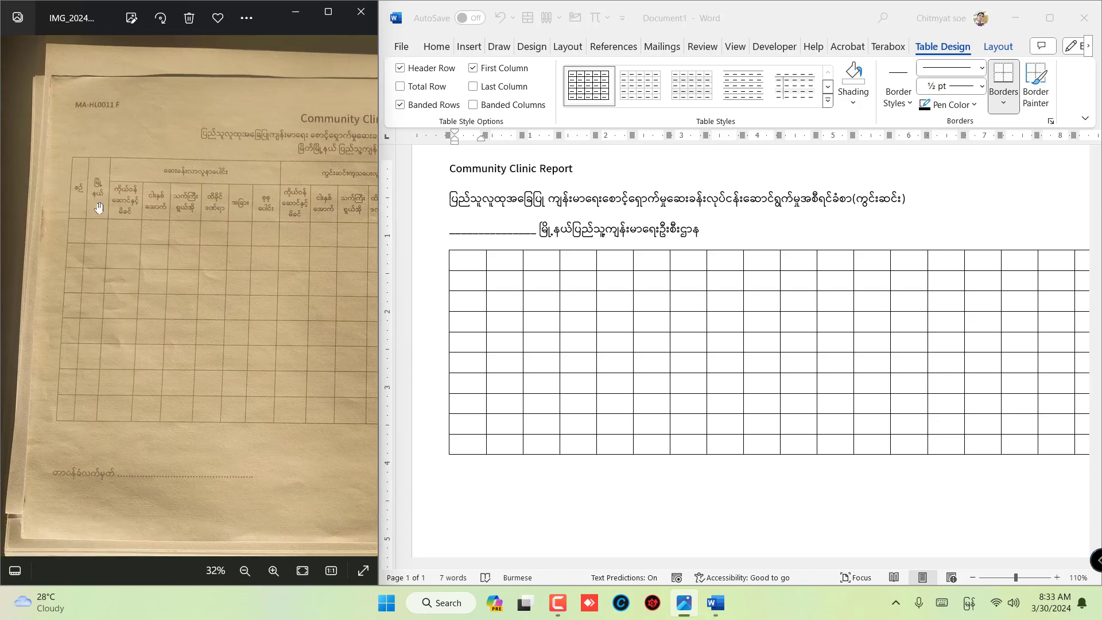
scroll(86, 197, up, 5)
drag(99, 201, 137, 197)
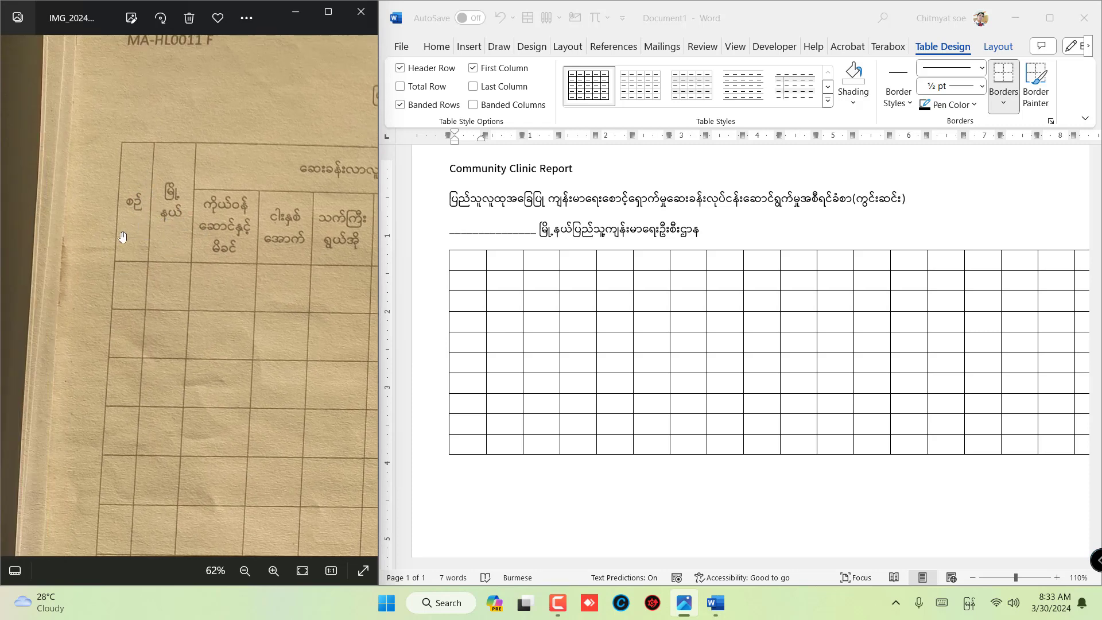
click(465, 267)
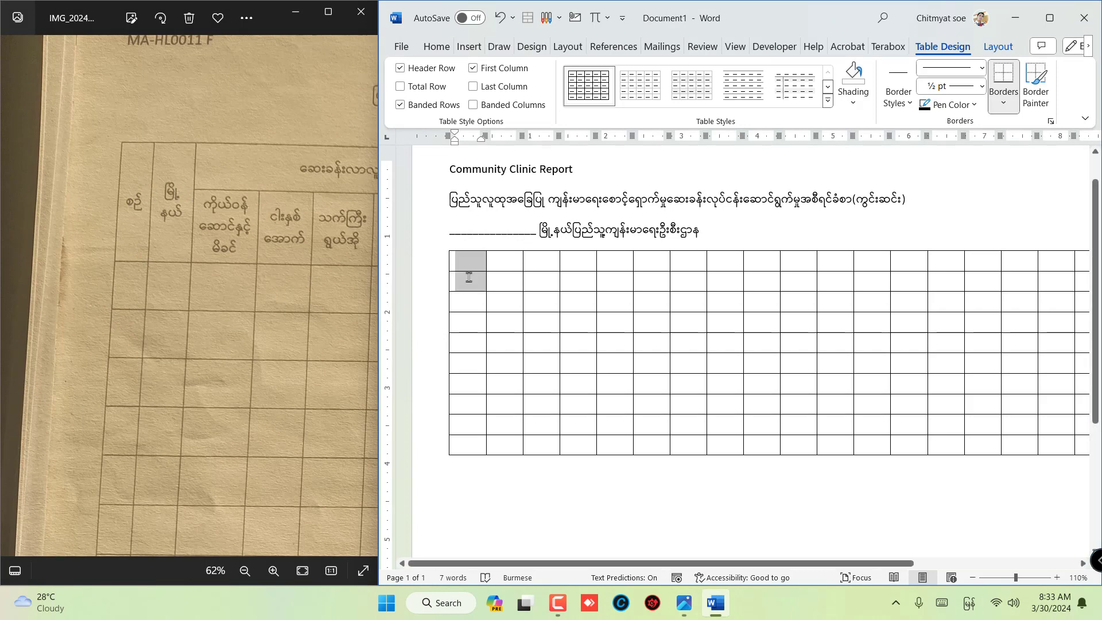
click(467, 302)
drag(469, 260, 468, 276)
click(998, 47)
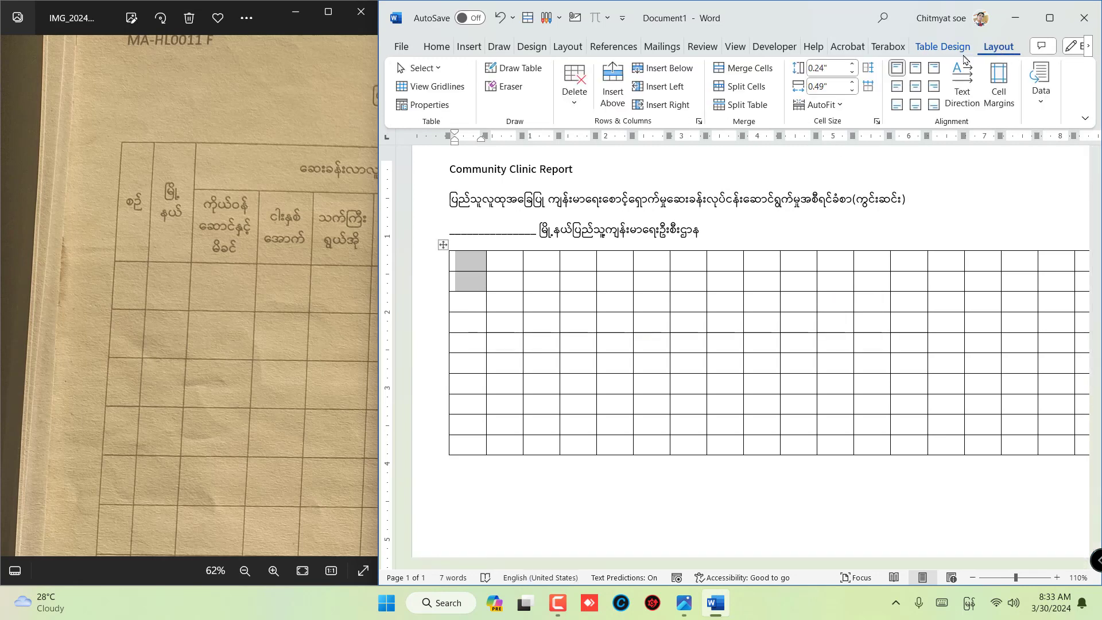
click(740, 69)
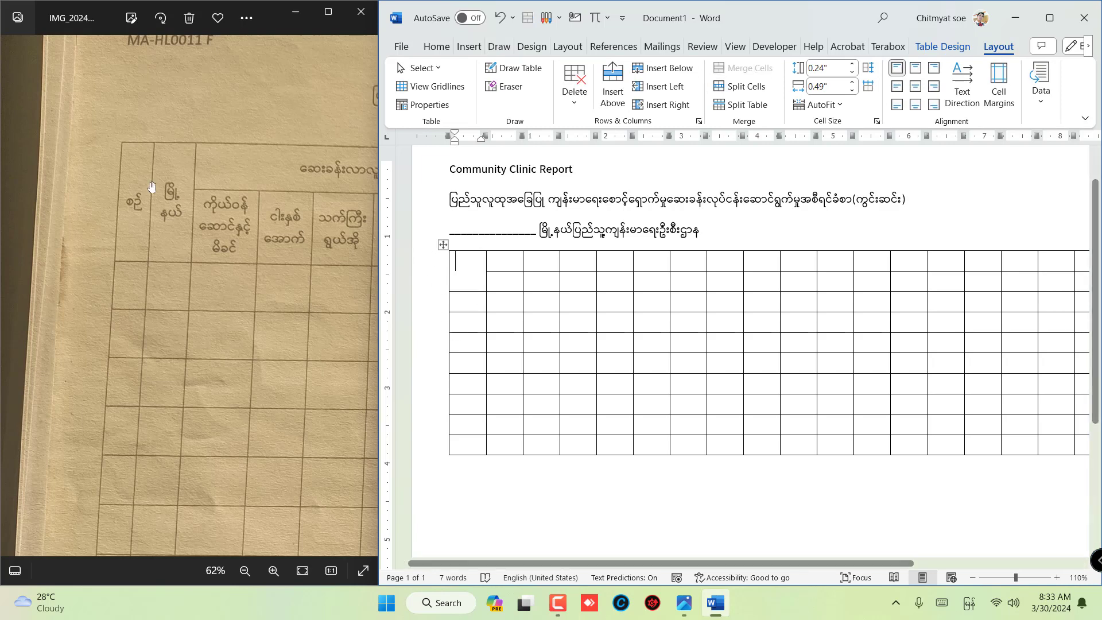
- Merge the top two cells of the table's second column into one header cell
click(508, 264)
shift+click(502, 282)
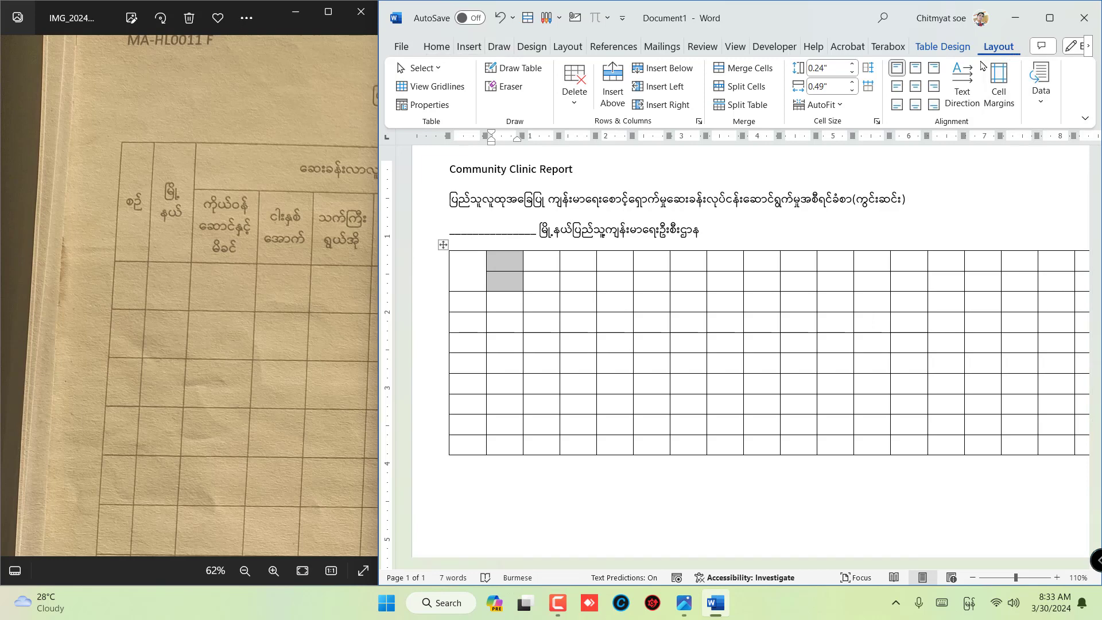
click(744, 68)
- Merge the first-row cells of columns 3 to 8 into one group header, following the six subcolumns in the photo
drag(252, 242, 74, 226)
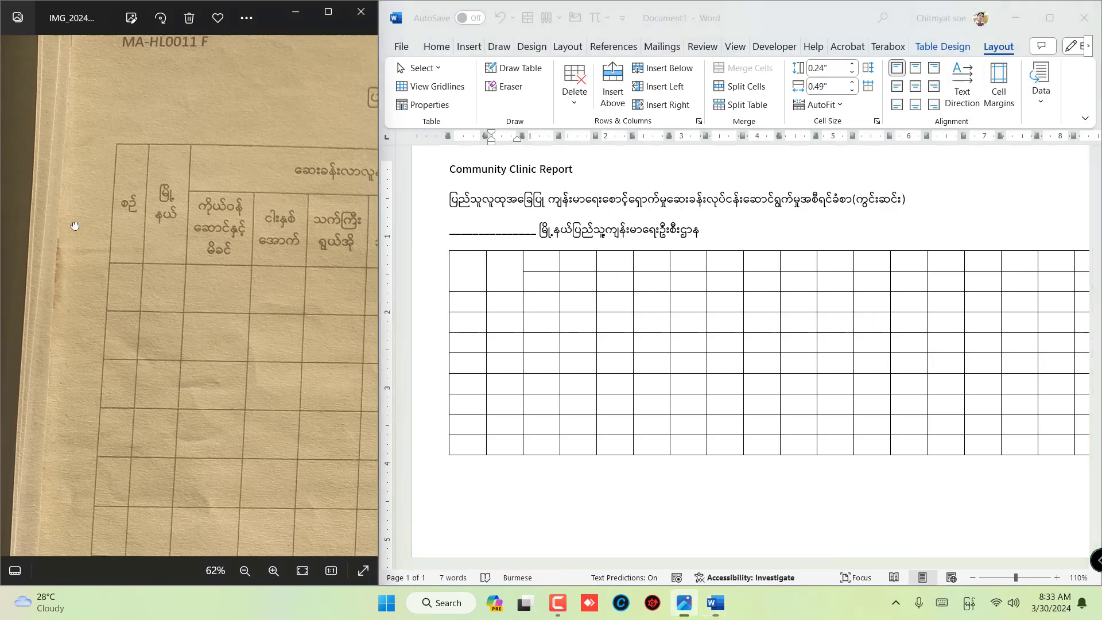
drag(221, 224, 273, 273)
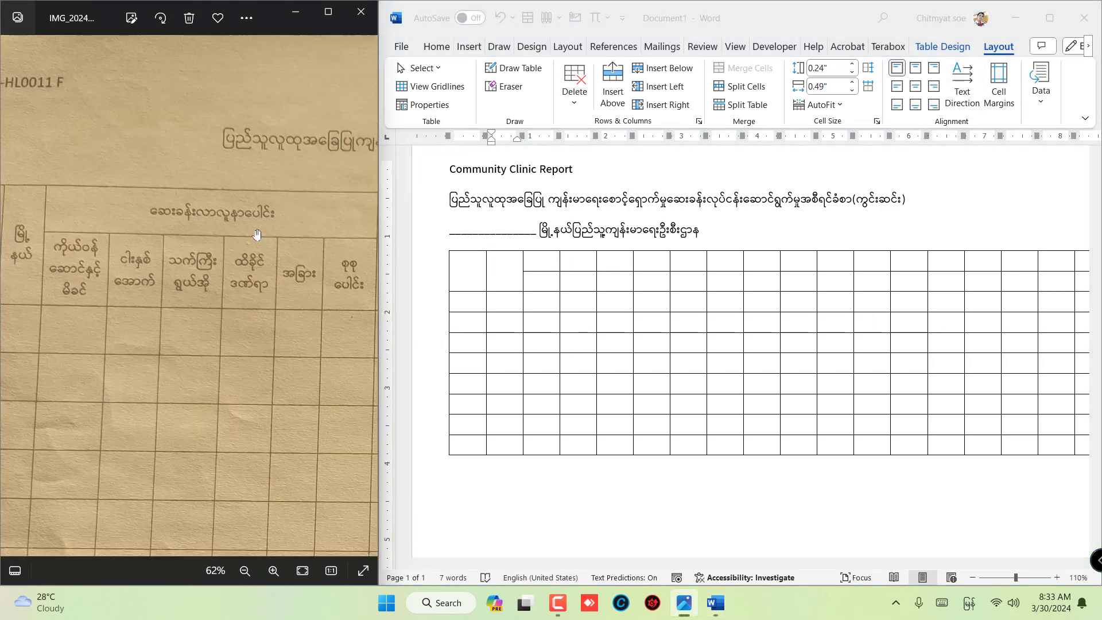
drag(256, 235, 255, 226)
drag(364, 327, 236, 299)
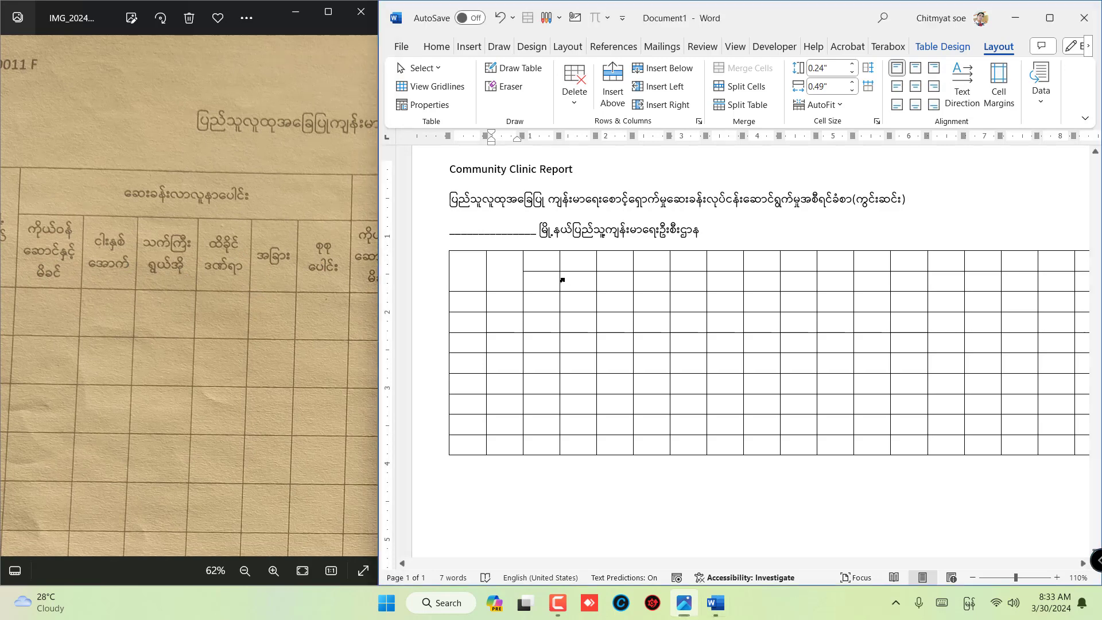
click(550, 263)
drag(554, 263, 683, 264)
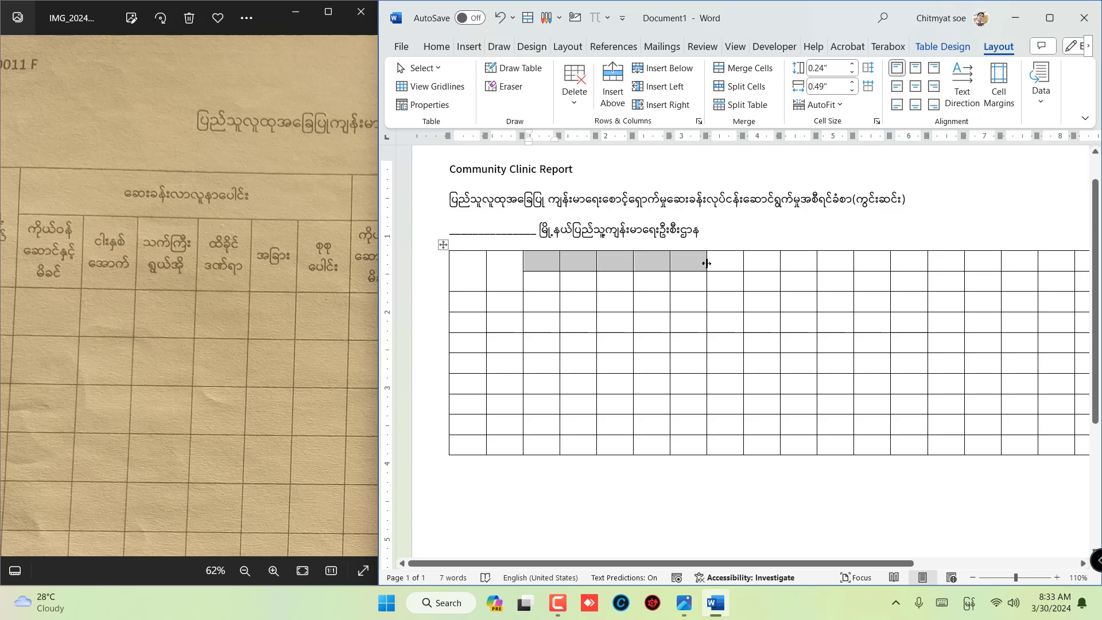
click(725, 259)
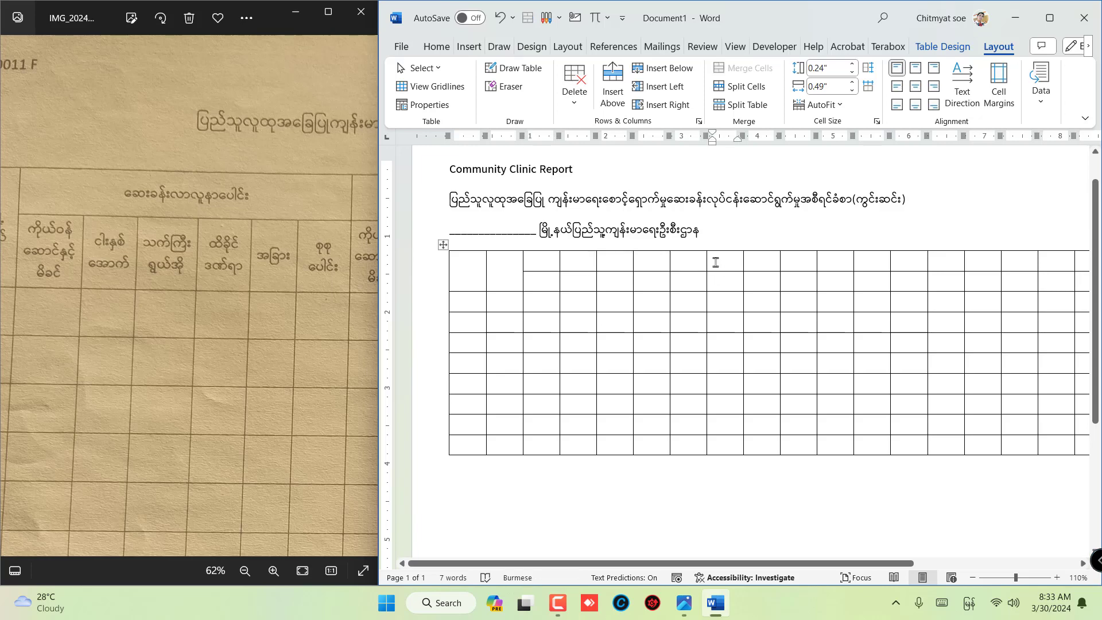
drag(715, 260, 532, 261)
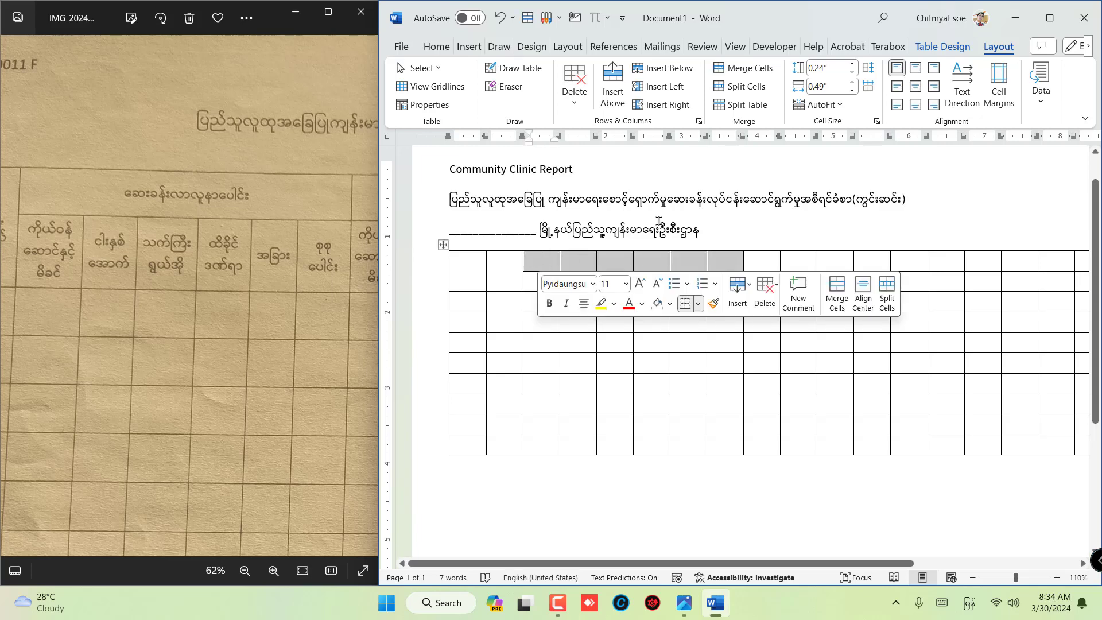
click(749, 69)
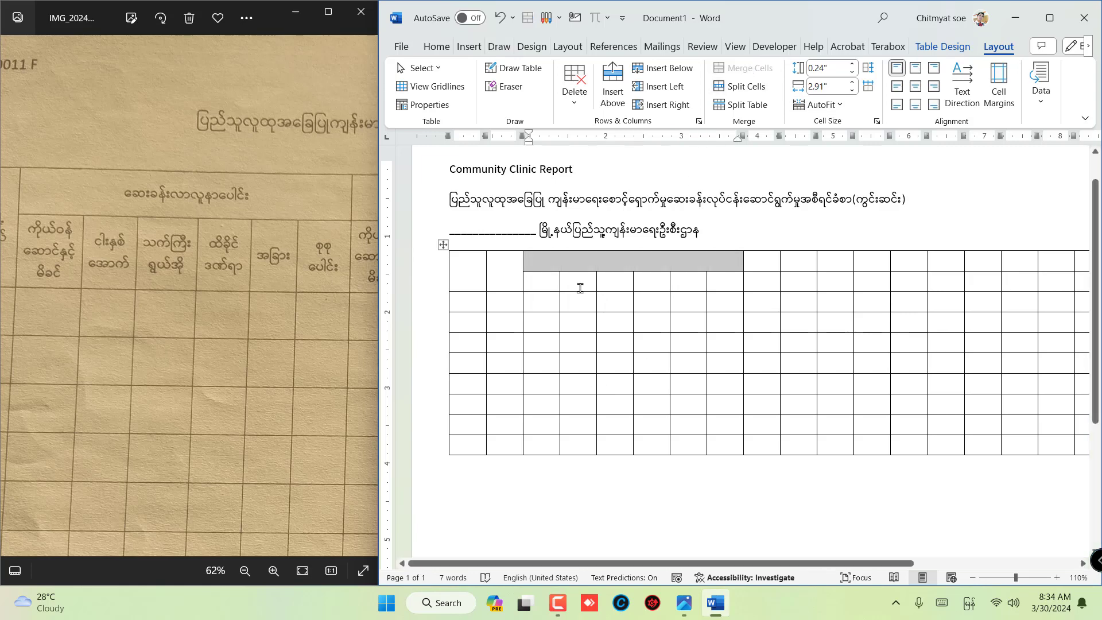
click(565, 263)
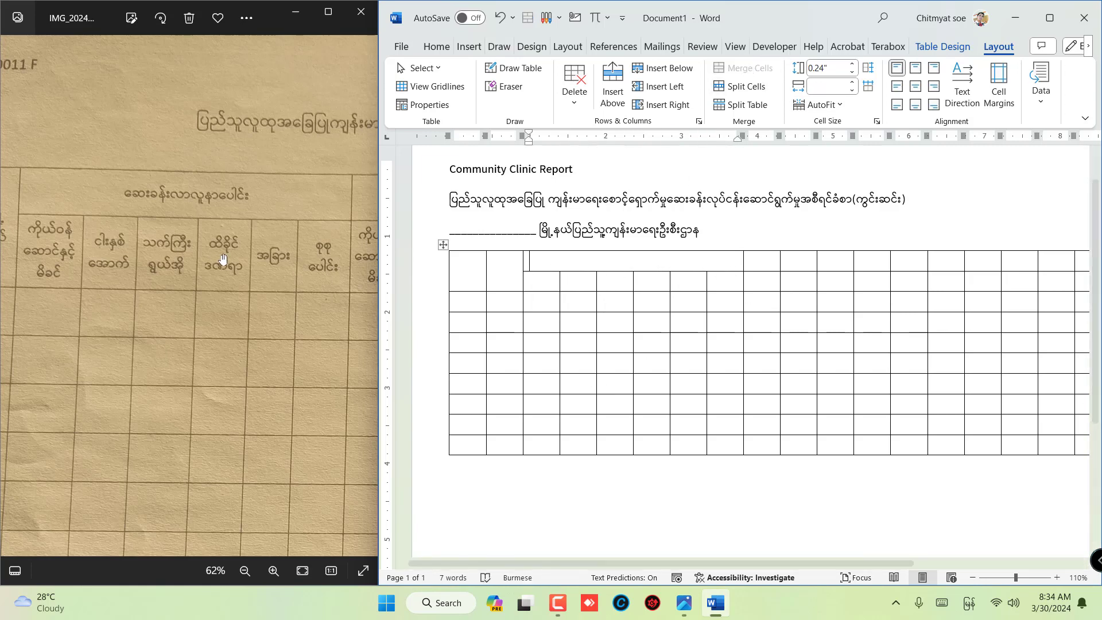
- Merge the next six first-row cells, columns 9 to 14, into a second group header
drag(339, 278, 122, 268)
drag(322, 261, 123, 253)
drag(350, 283, 174, 268)
click(762, 270)
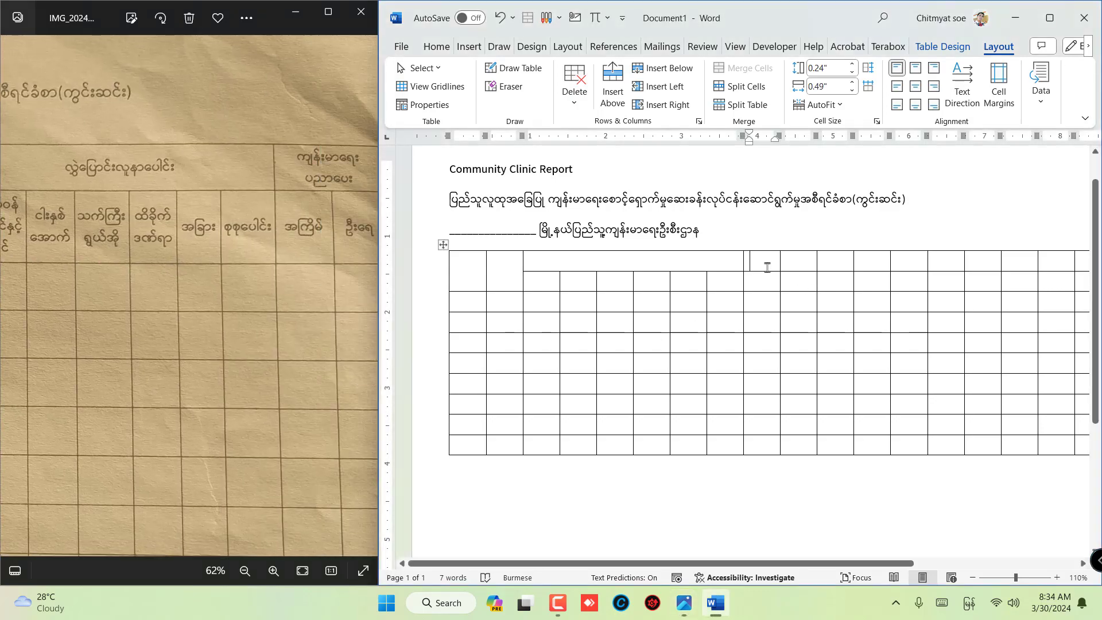
drag(752, 260, 935, 262)
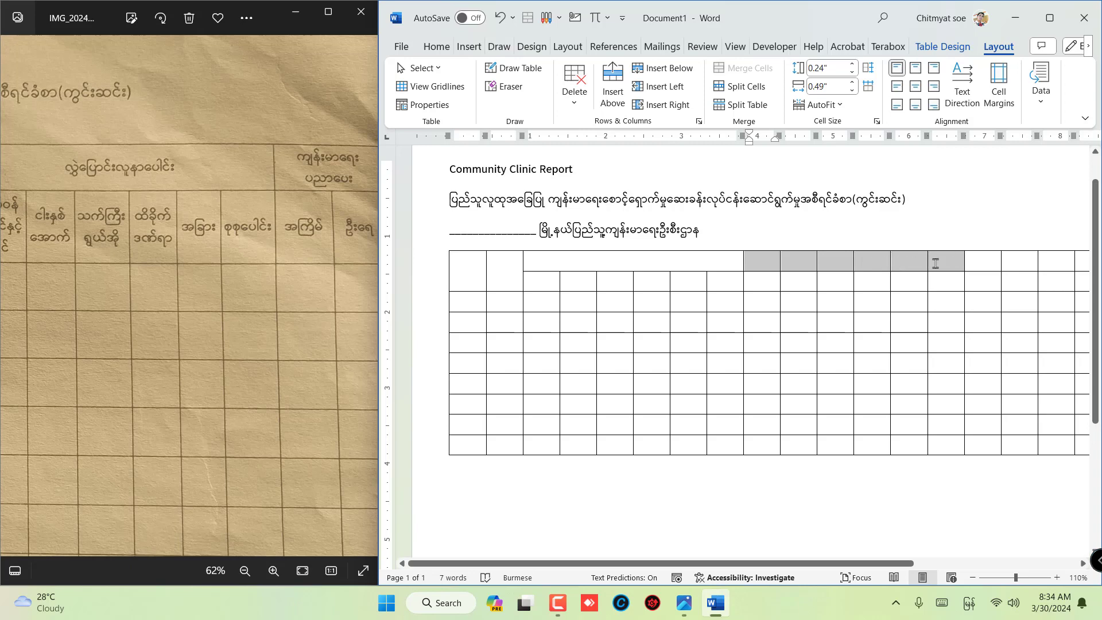
click(739, 74)
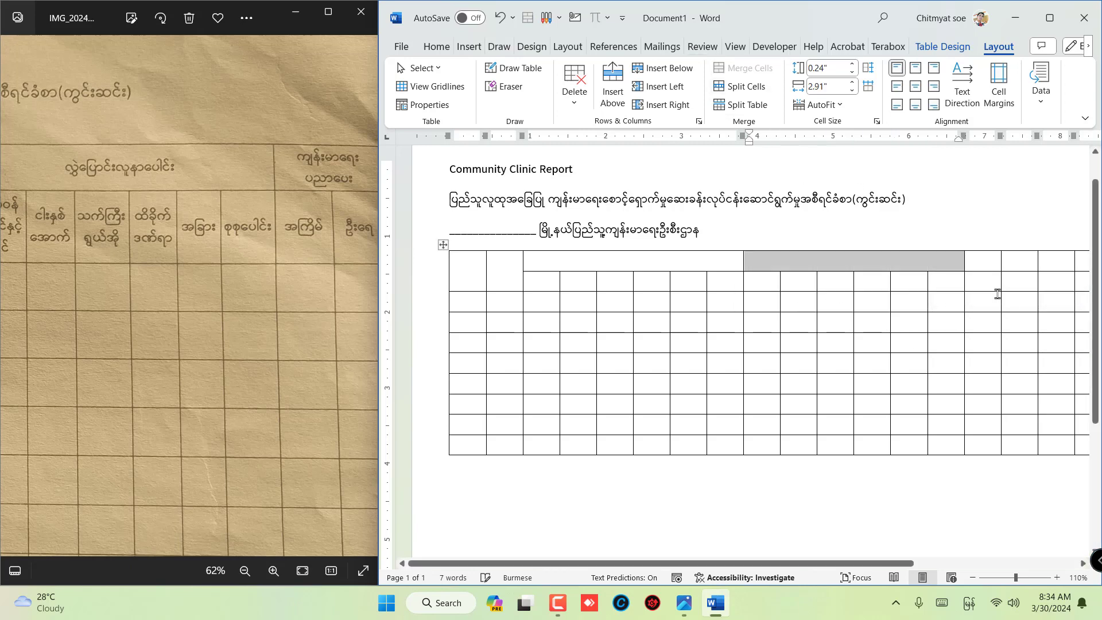
- Merge the first-row cells of columns 15 to 20 into a third group header
click(993, 265)
drag(998, 263, 946, 265)
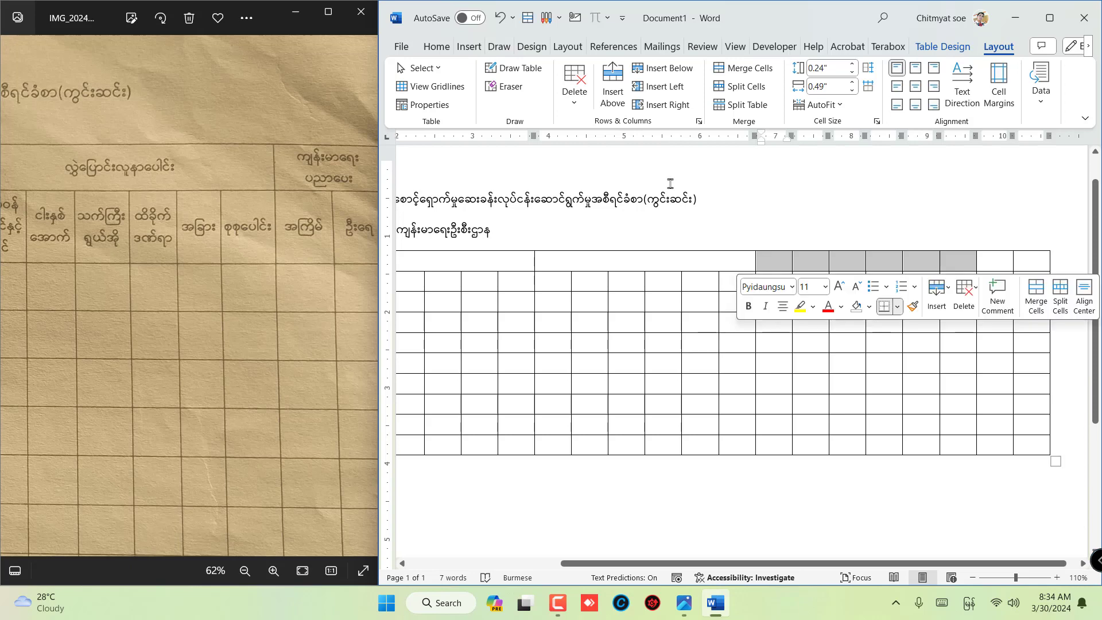
click(739, 73)
- Merge the last two cells of the first row into one header, as for the final two-column group in the photo
drag(315, 258, 214, 249)
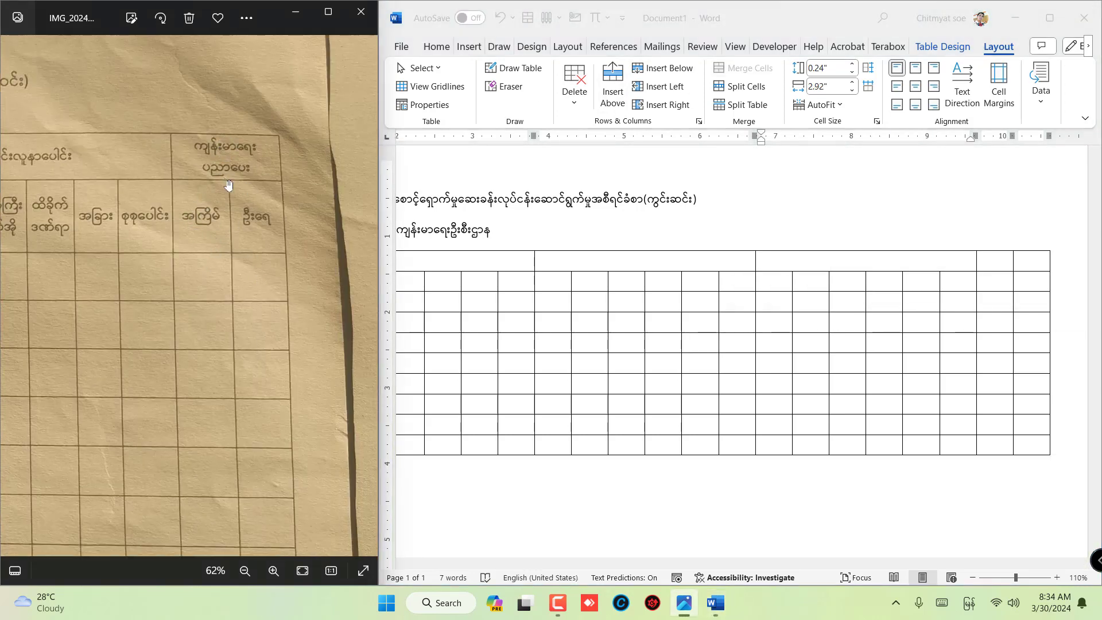
click(990, 275)
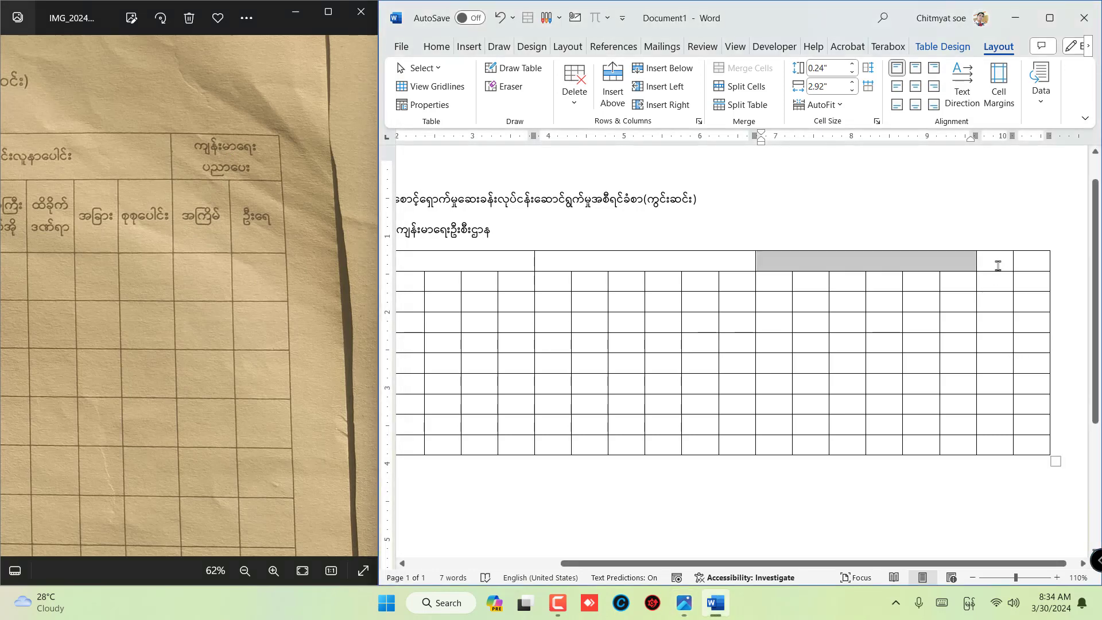
mouse_move(997, 265)
mouse_down()
mouse_move(1026, 263)
mouse_move(1008, 261)
mouse_up()
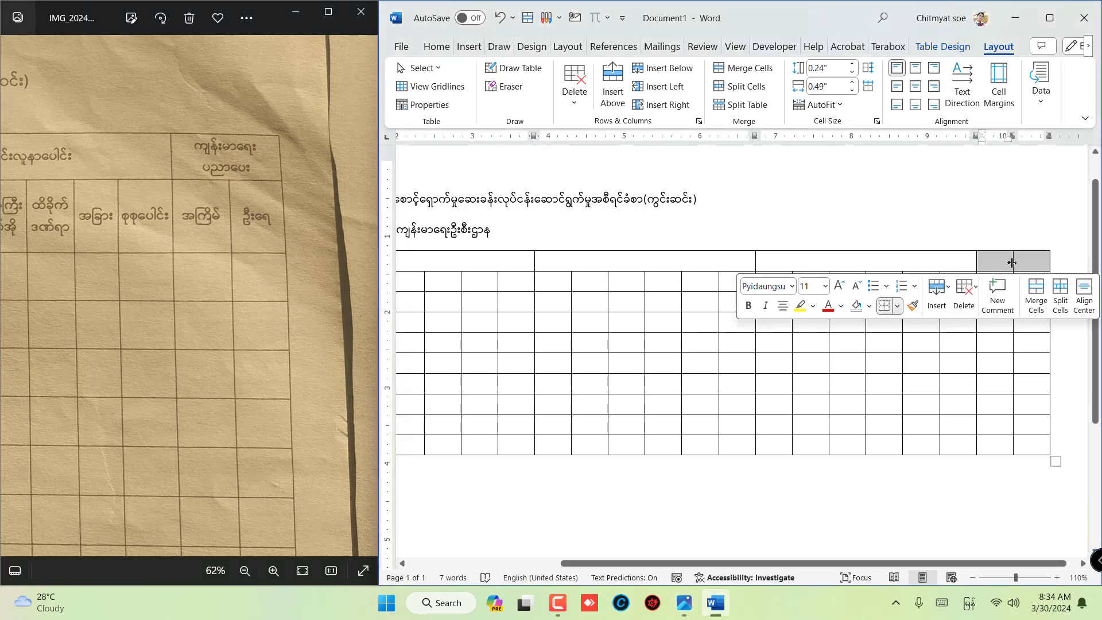
click(748, 73)
click(708, 256)
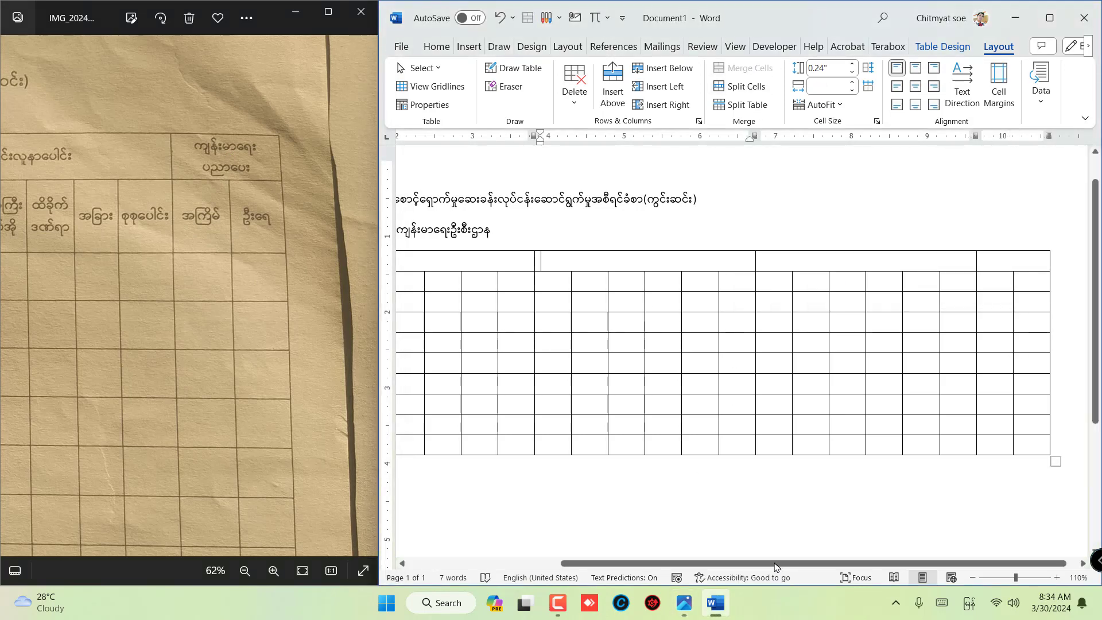
- Examine the form photo's header rows from the first column across the column groups and compare them with the table
drag(775, 566, 623, 565)
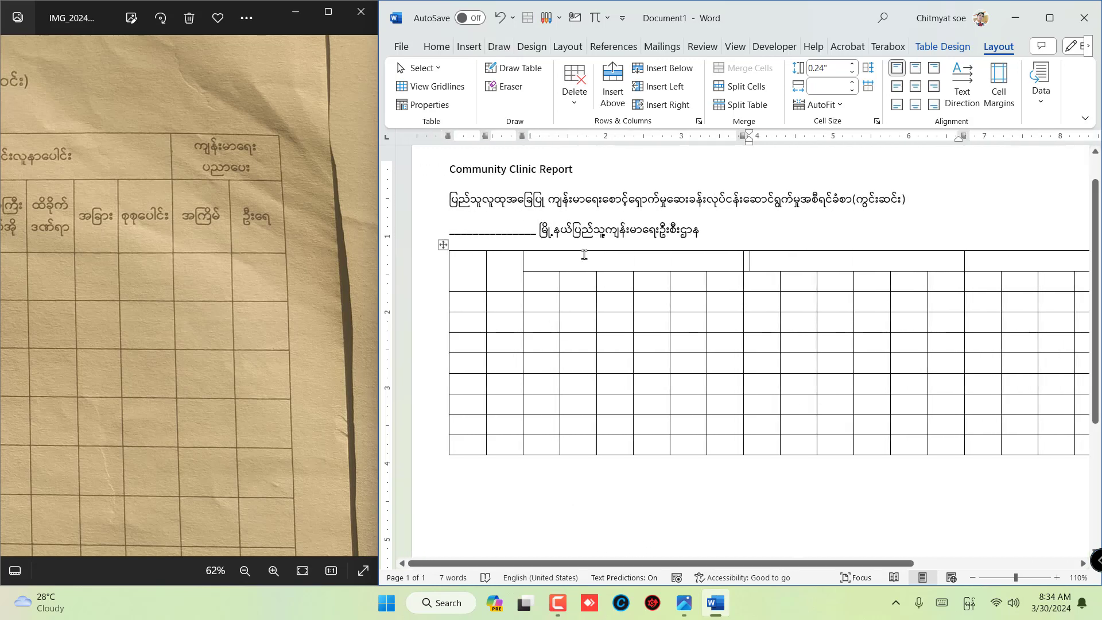
drag(6, 262, 314, 292)
drag(6, 323, 367, 301)
drag(4, 297, 218, 288)
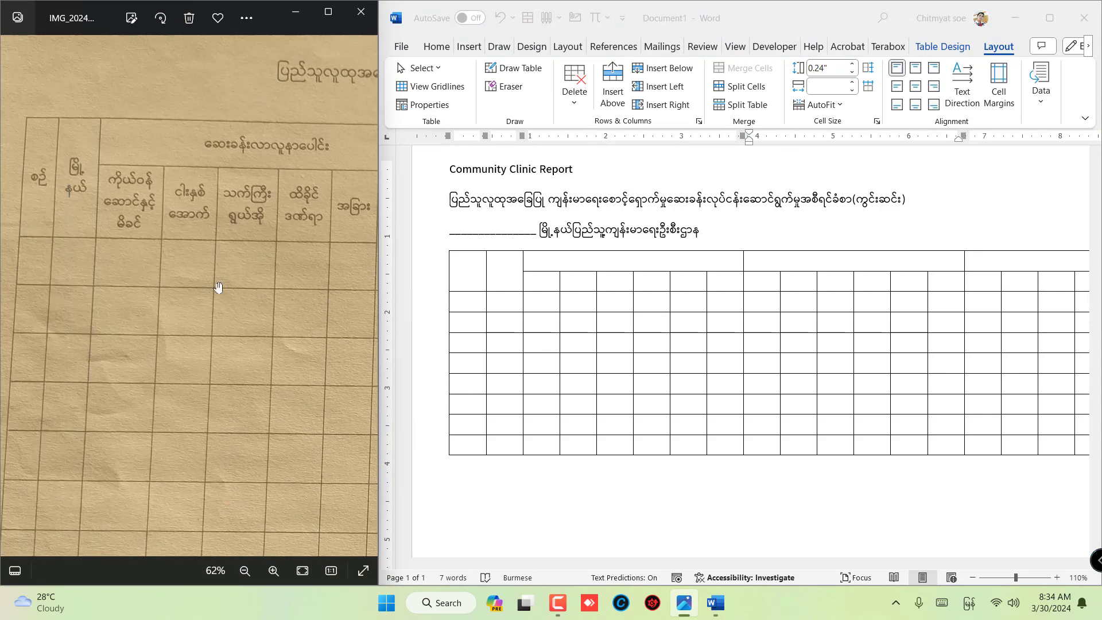
drag(368, 310, 122, 277)
drag(331, 284, 143, 288)
drag(277, 300, 143, 291)
drag(201, 276, 139, 247)
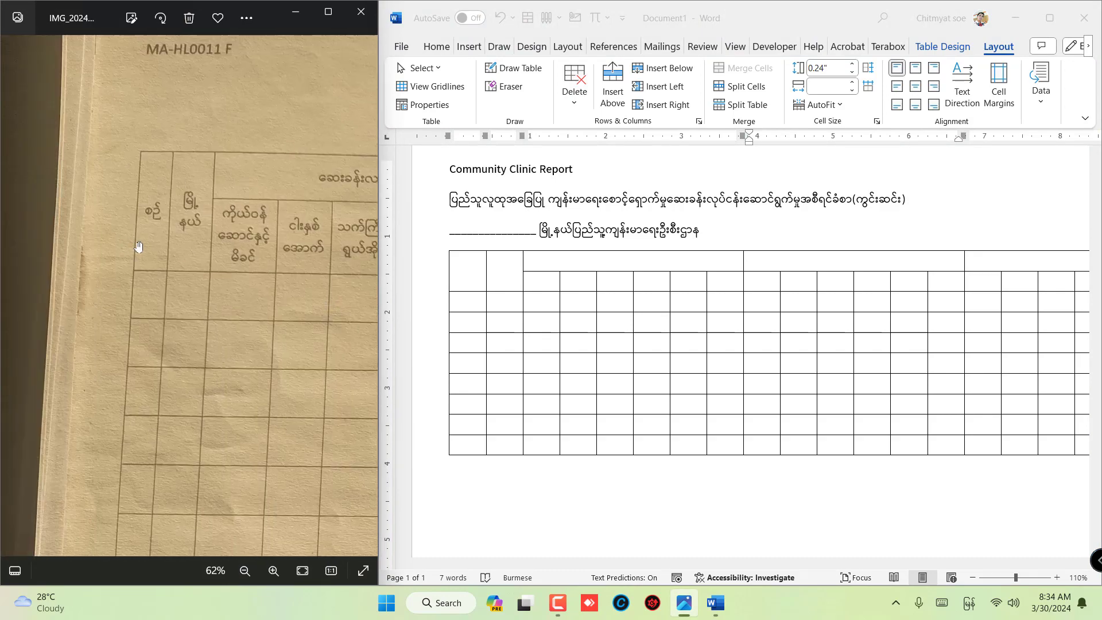
drag(320, 197, 227, 209)
drag(322, 122, 249, 133)
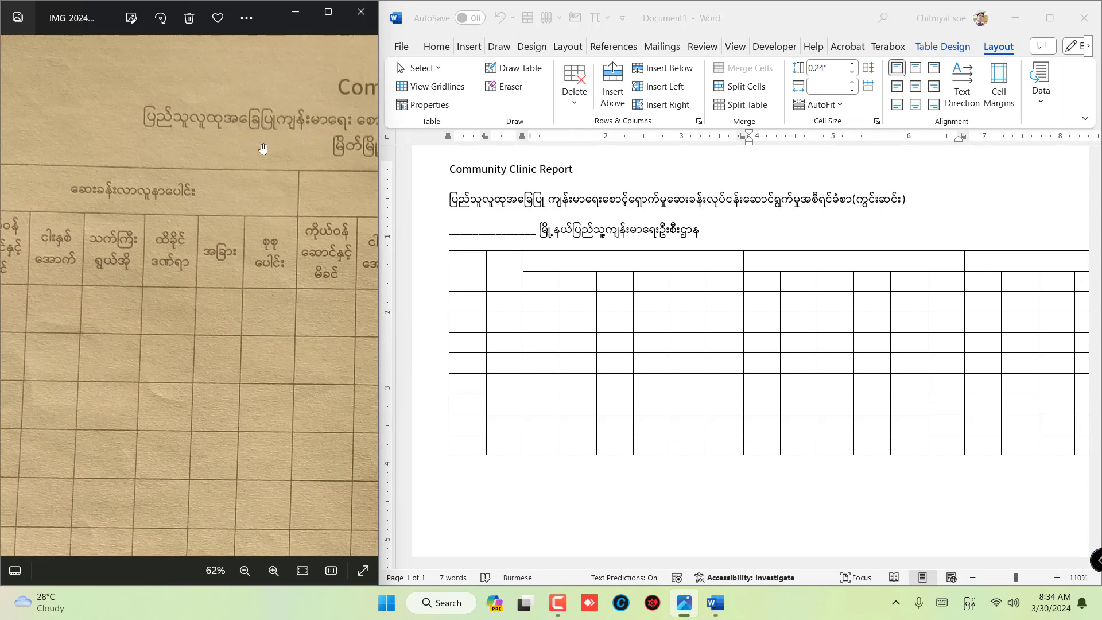
drag(170, 155, 261, 137)
drag(133, 232, 237, 233)
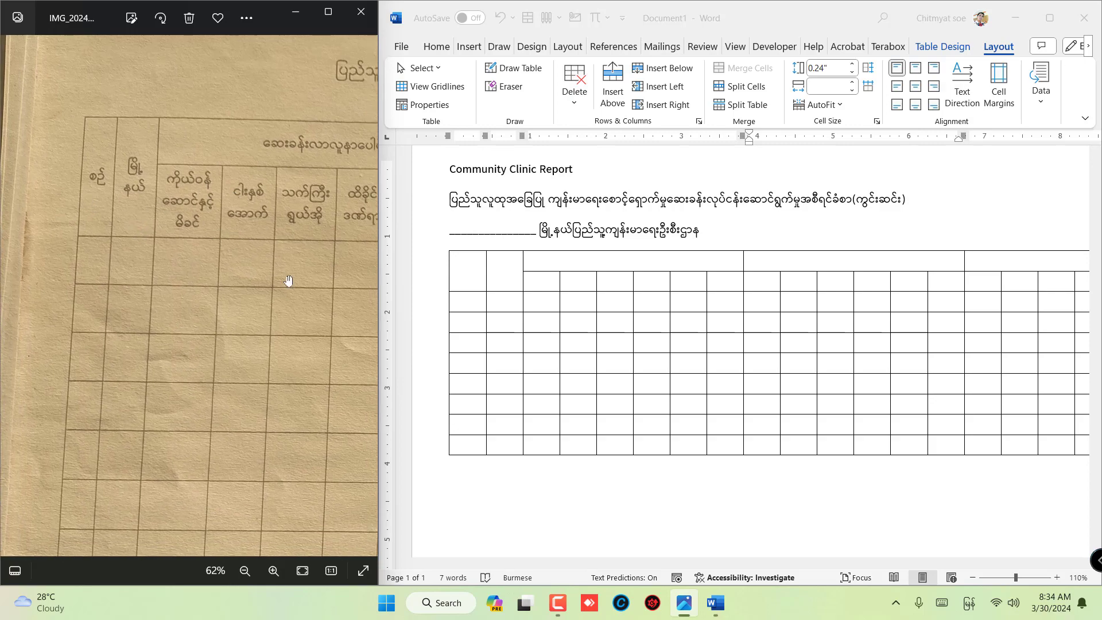
- Set the font size of the whole table to 8
click(524, 281)
click(443, 244)
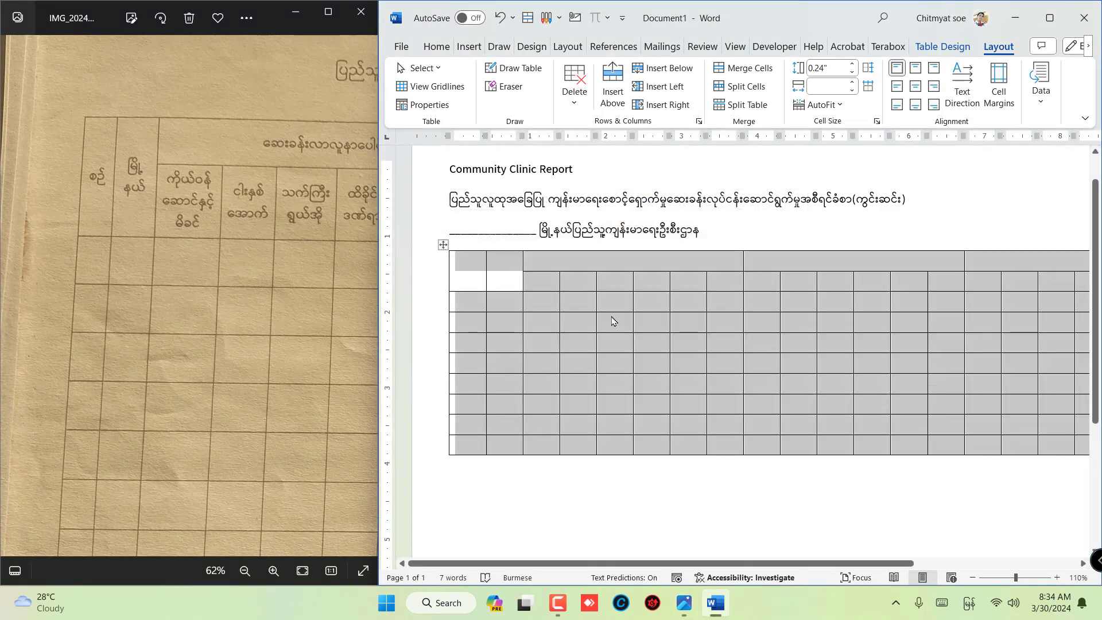
click(504, 275)
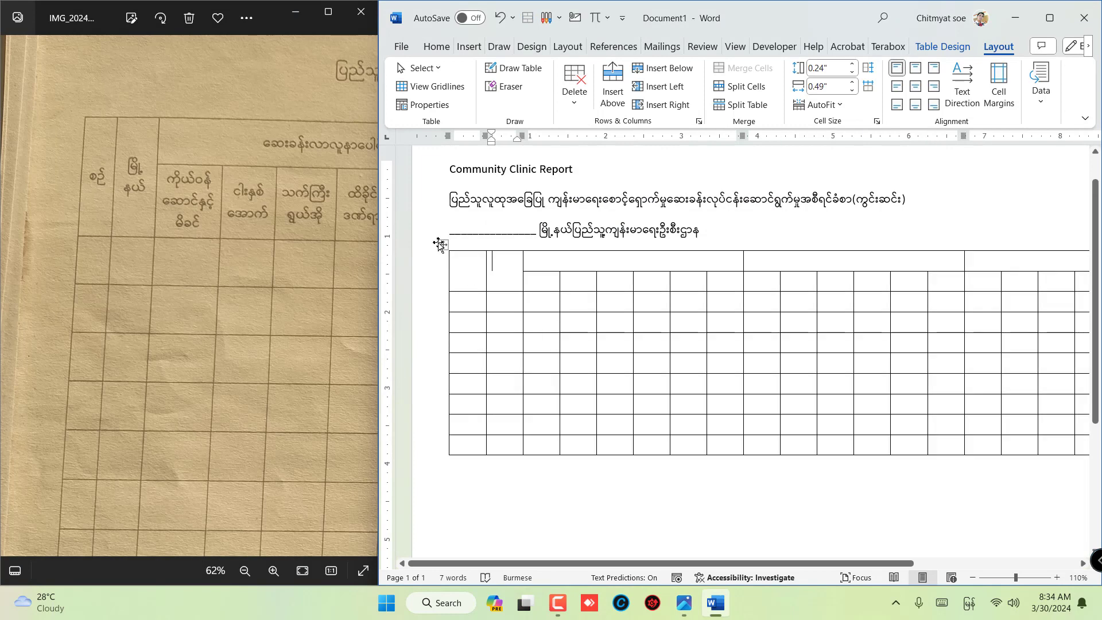
click(443, 244)
click(436, 47)
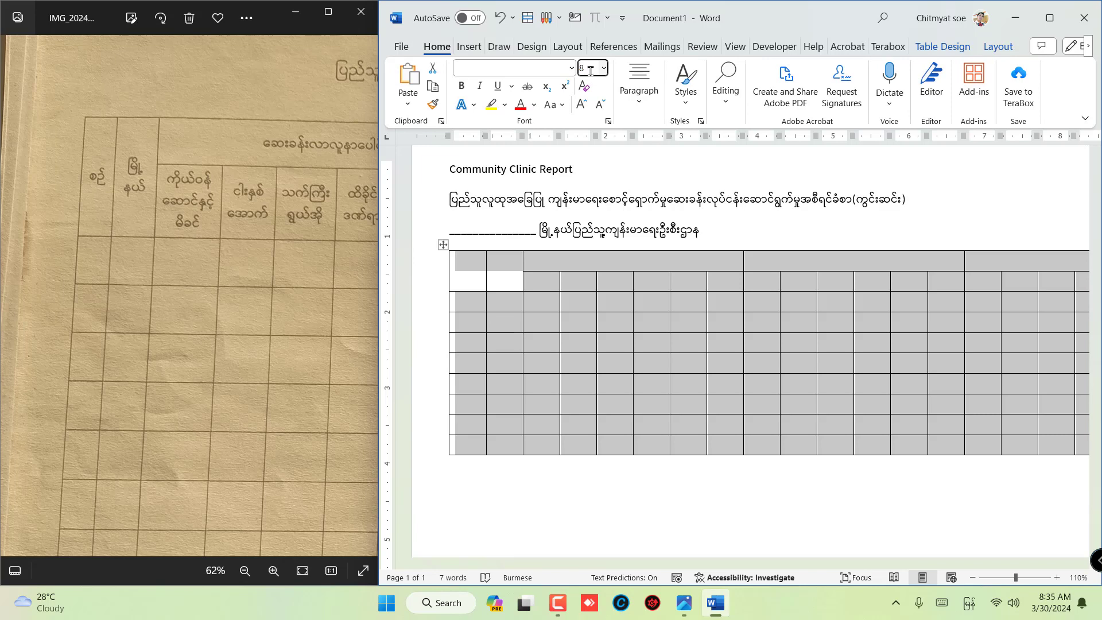
click(534, 299)
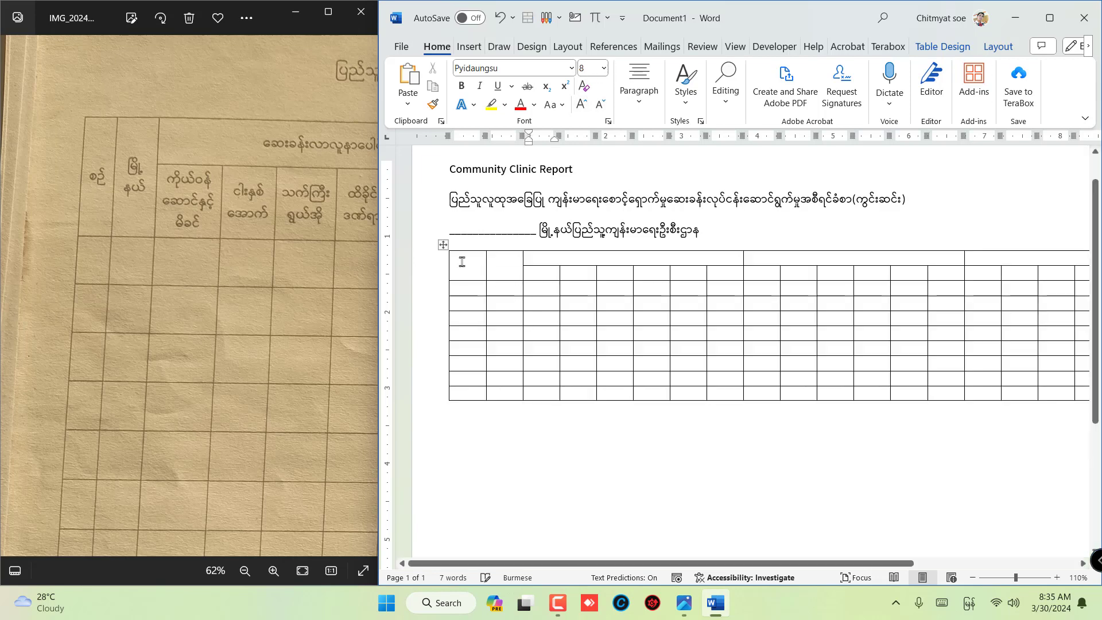
click(443, 246)
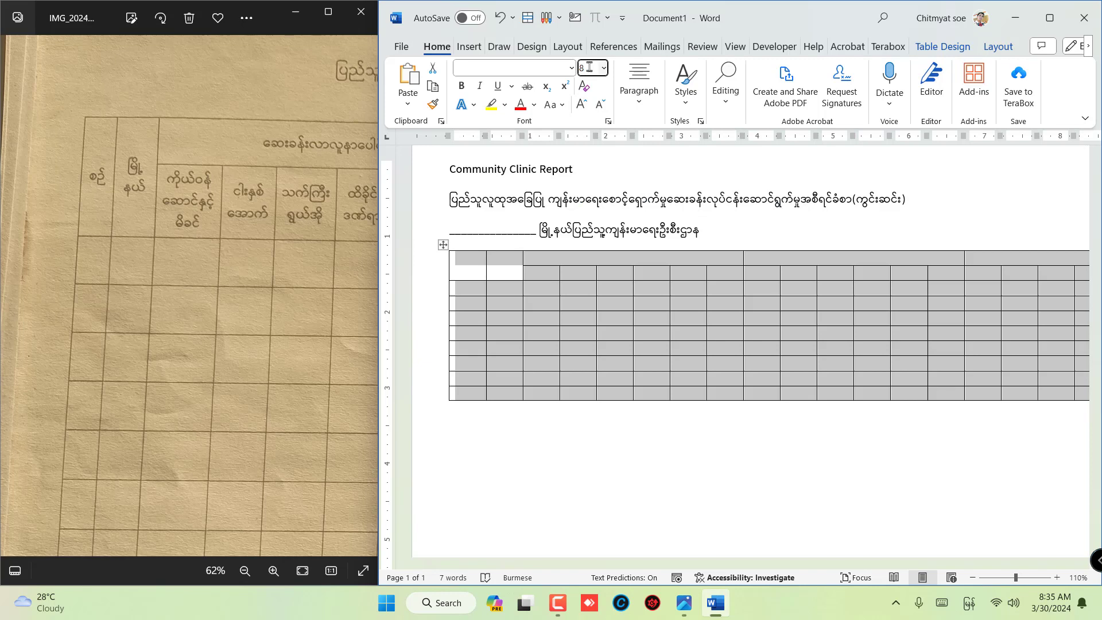
key(Return)
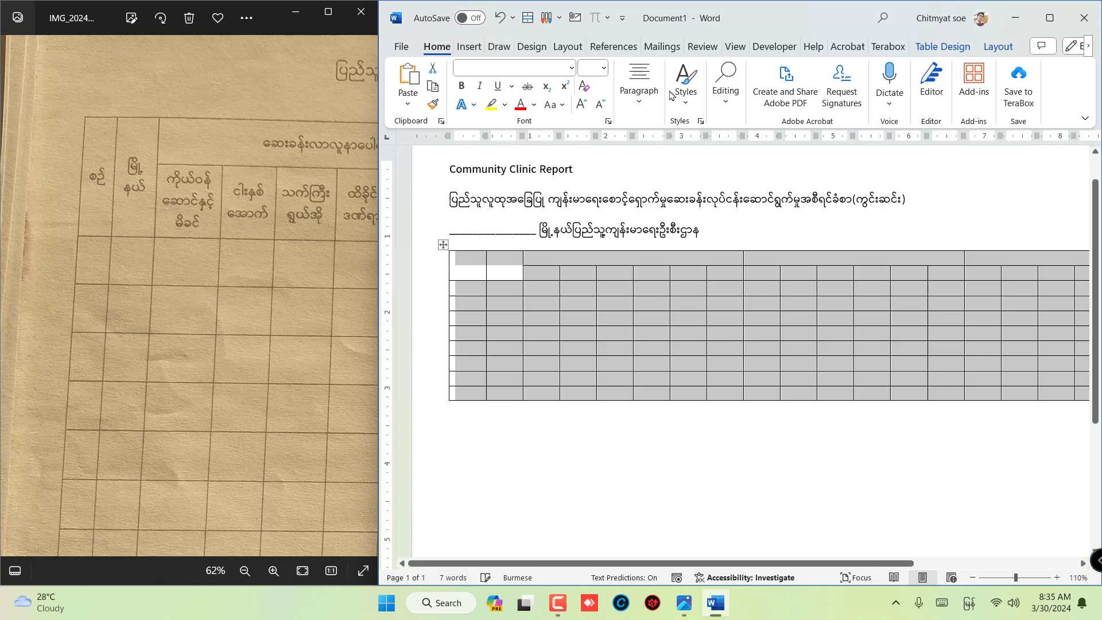
- Enter the headers "စဉ်" and "မြို့ နယ်" in the first two columns of the table's header row
click(526, 290)
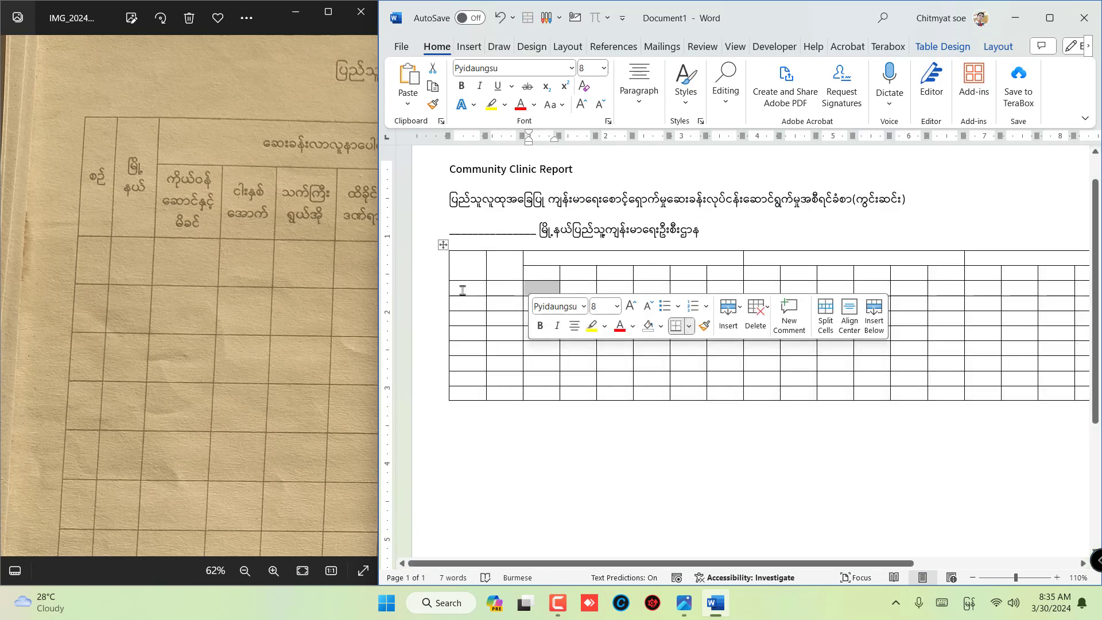
click(473, 262)
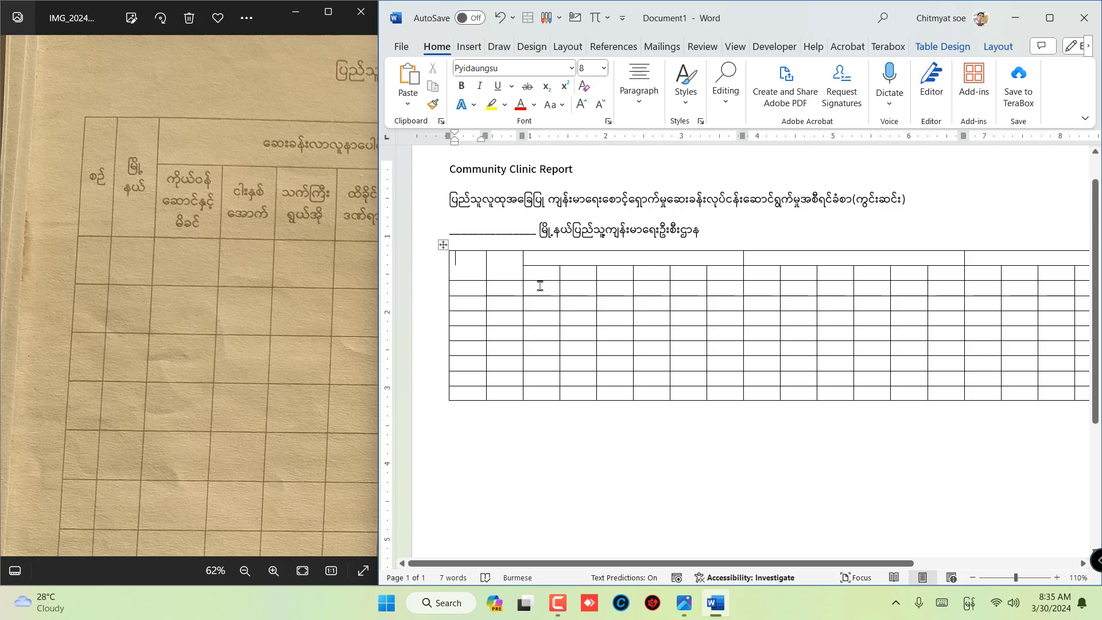
text(စဉ်)
key(Tab)
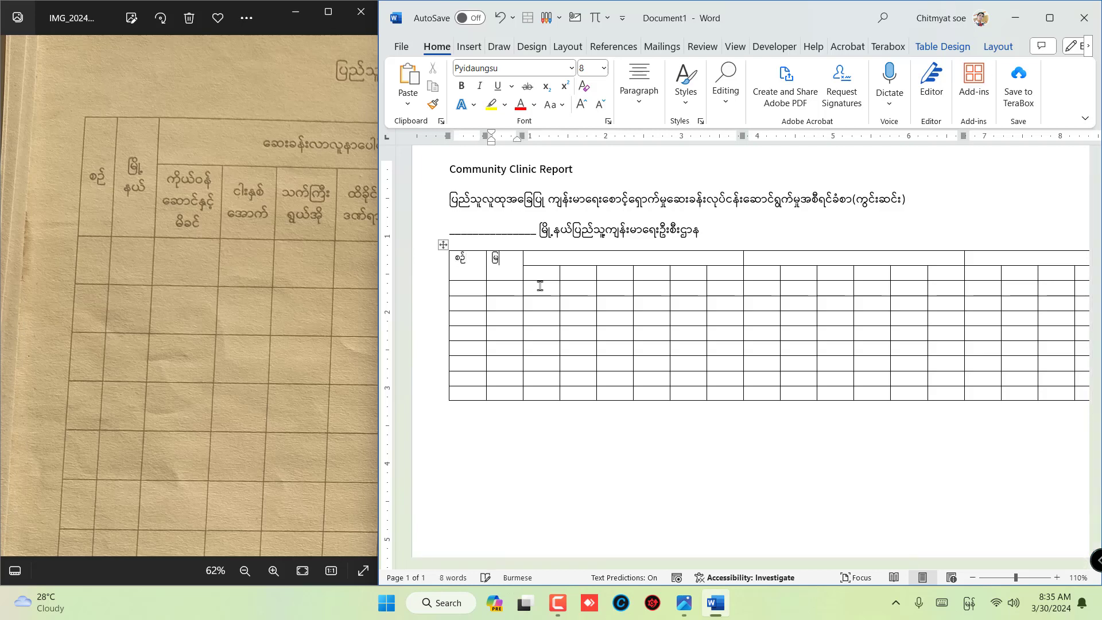
text(မြို့ နယ်)
key(Tab)
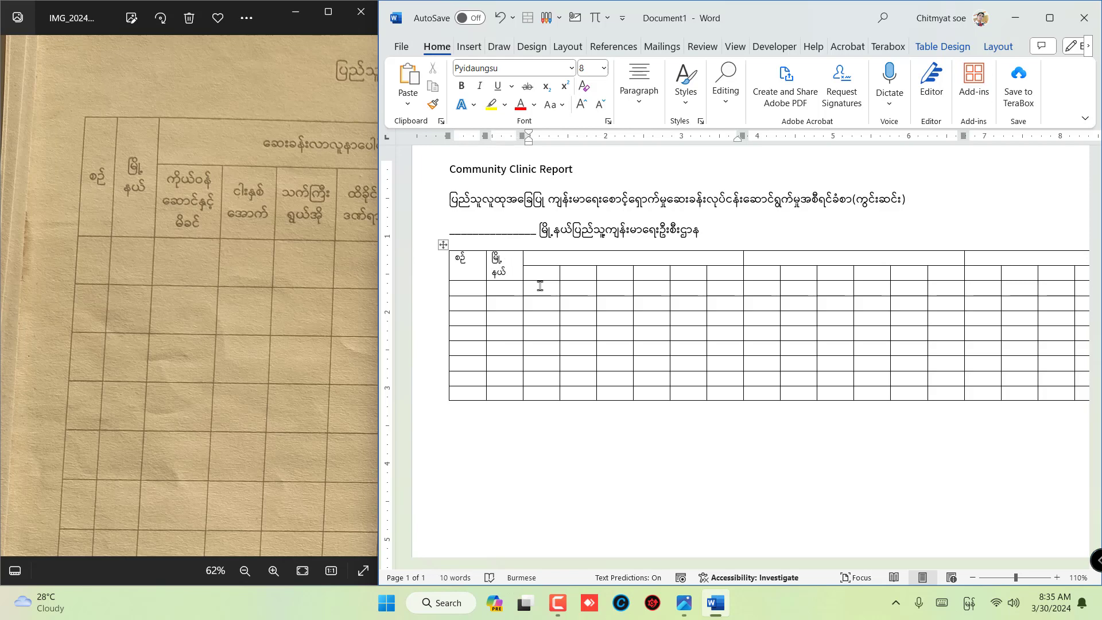
- Enter "ဆေးခန်းလာလူနာပေါင်း" in the first merged group header and "ကွင်းဆင်းကုသပေးလူနာပေါင်း" in the second, following the form photo
scroll(273, 201, down, 3)
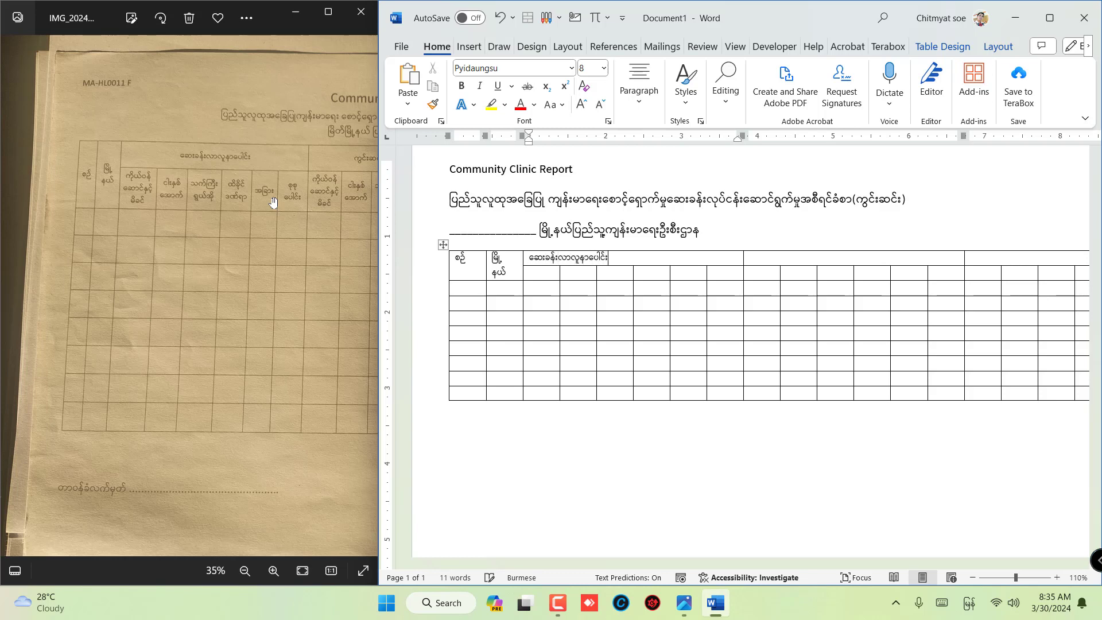
key(Tab)
drag(351, 241, 222, 253)
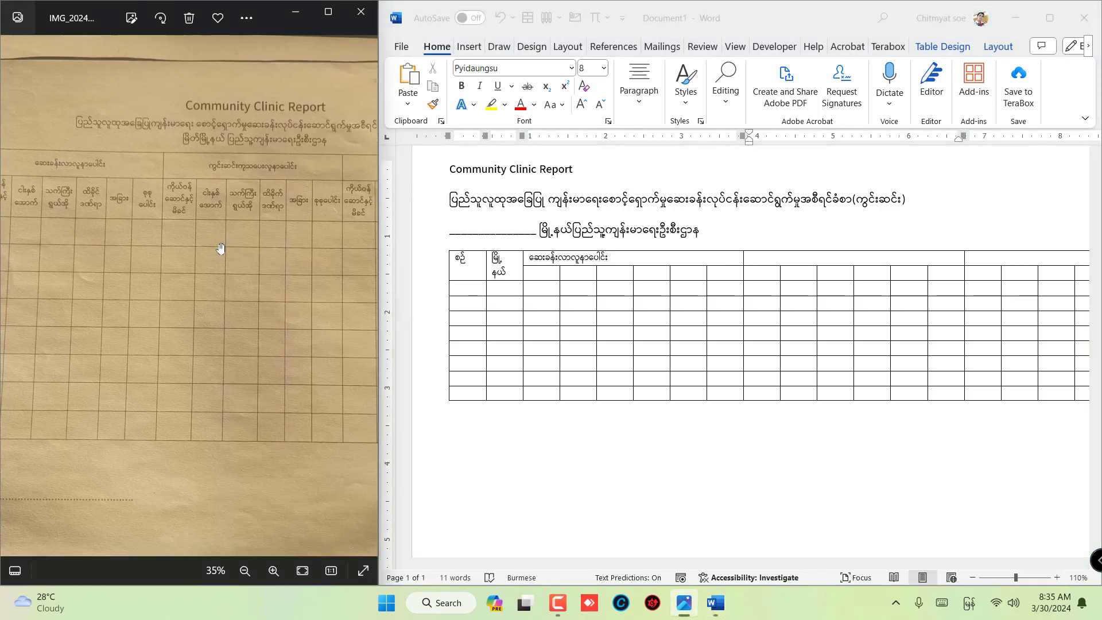
click(799, 253)
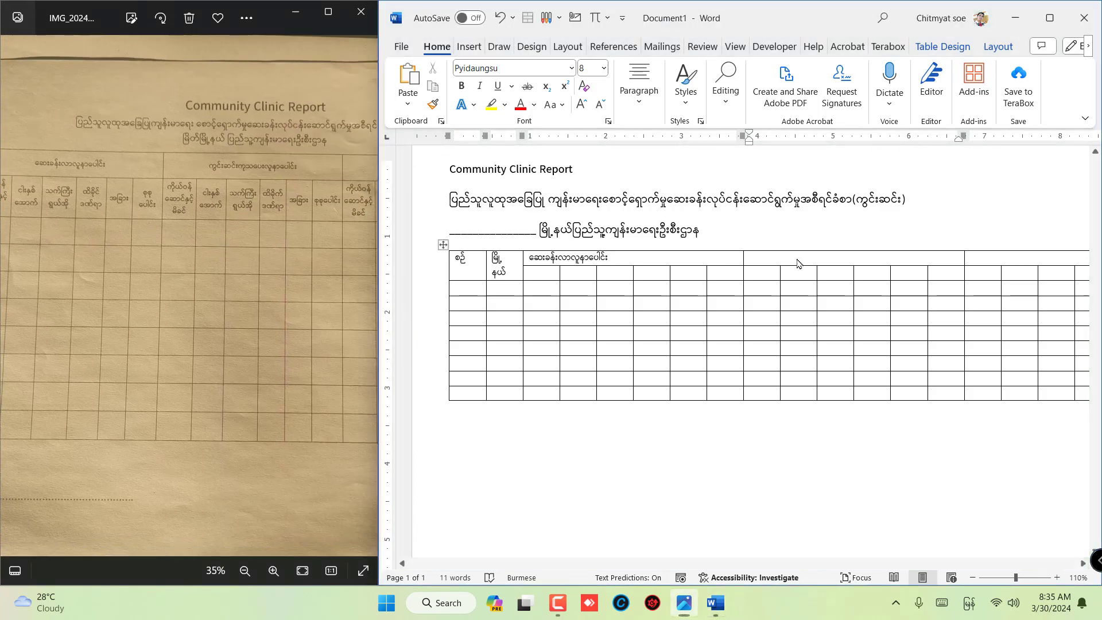
text(ကွင်း)
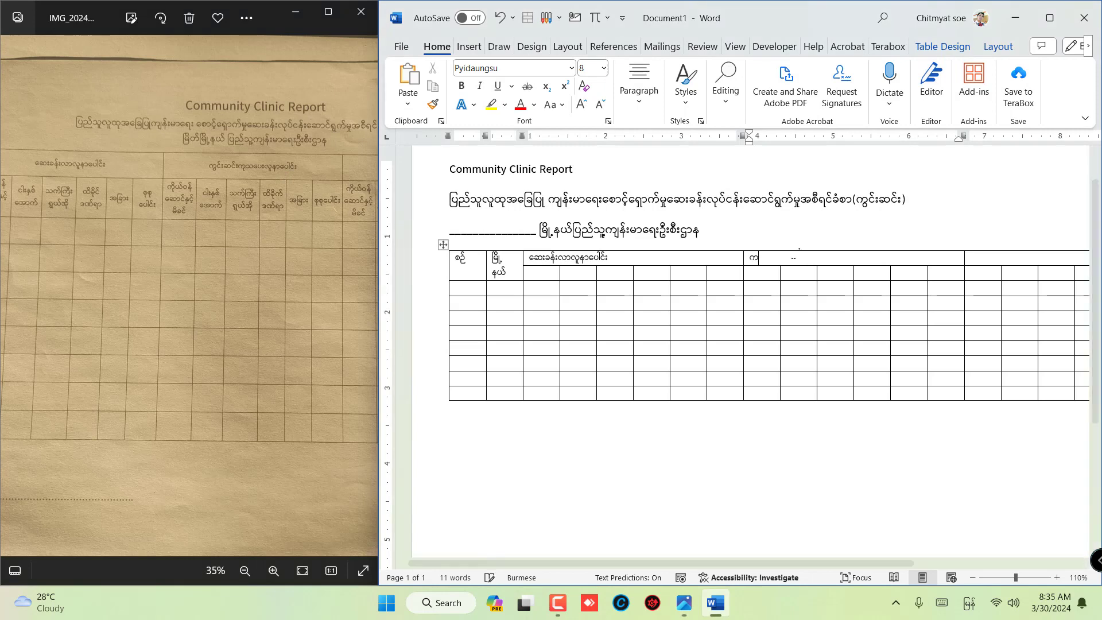
text(ဆင်းကုသ)
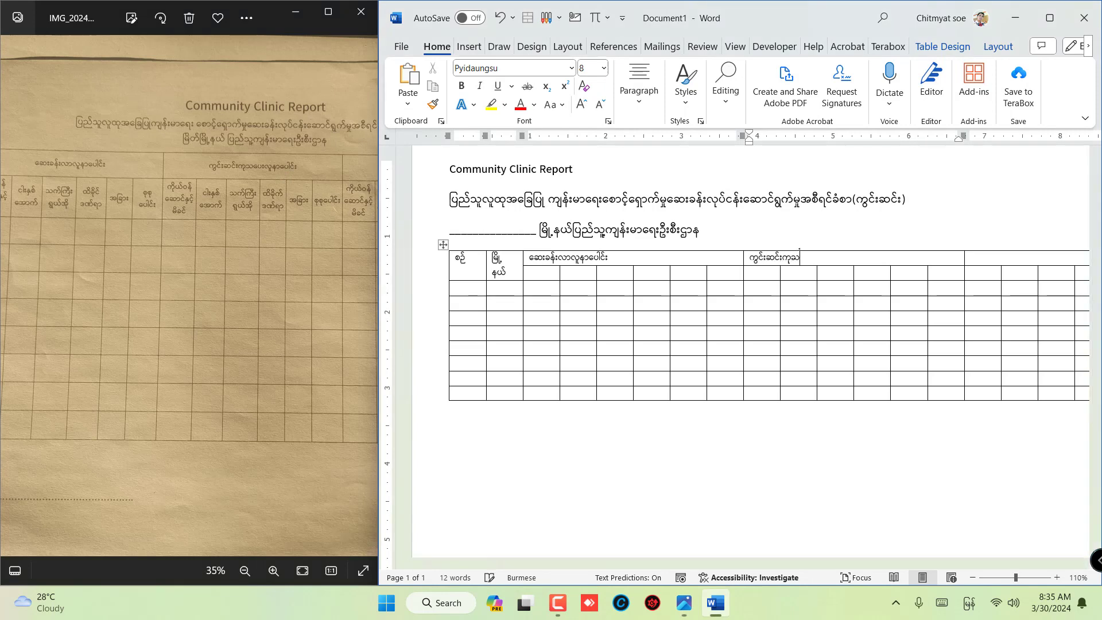
text(ပေးလူနာပေါင်း)
- Enter "လွှဲပြောင်းလူနာပေါင်း" in the third merged group header, following the form photo
drag(298, 243, 190, 252)
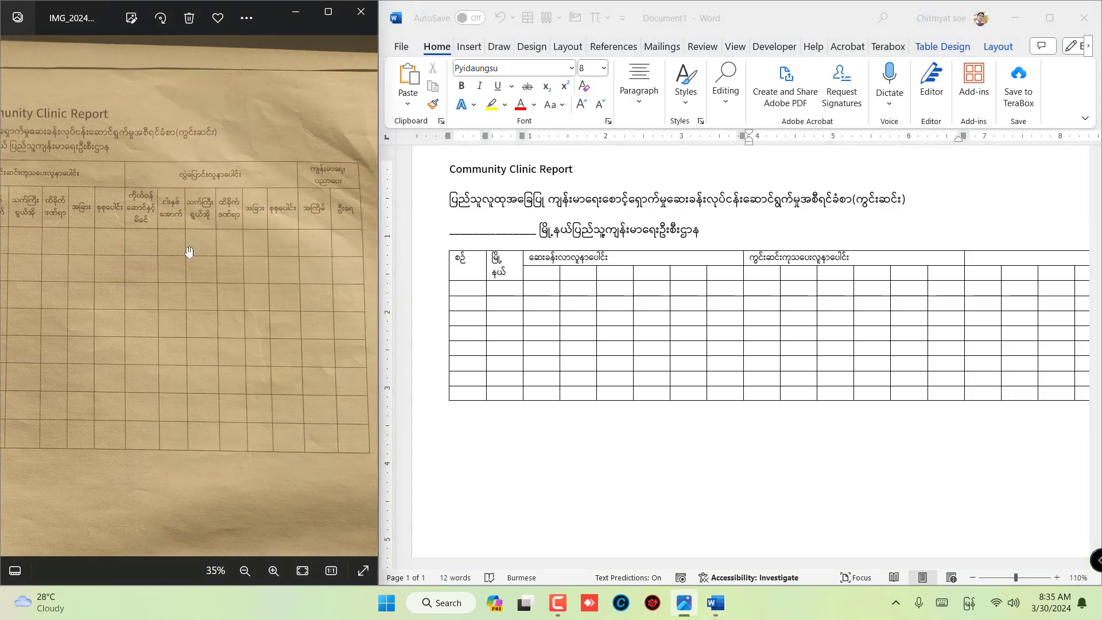
click(992, 269)
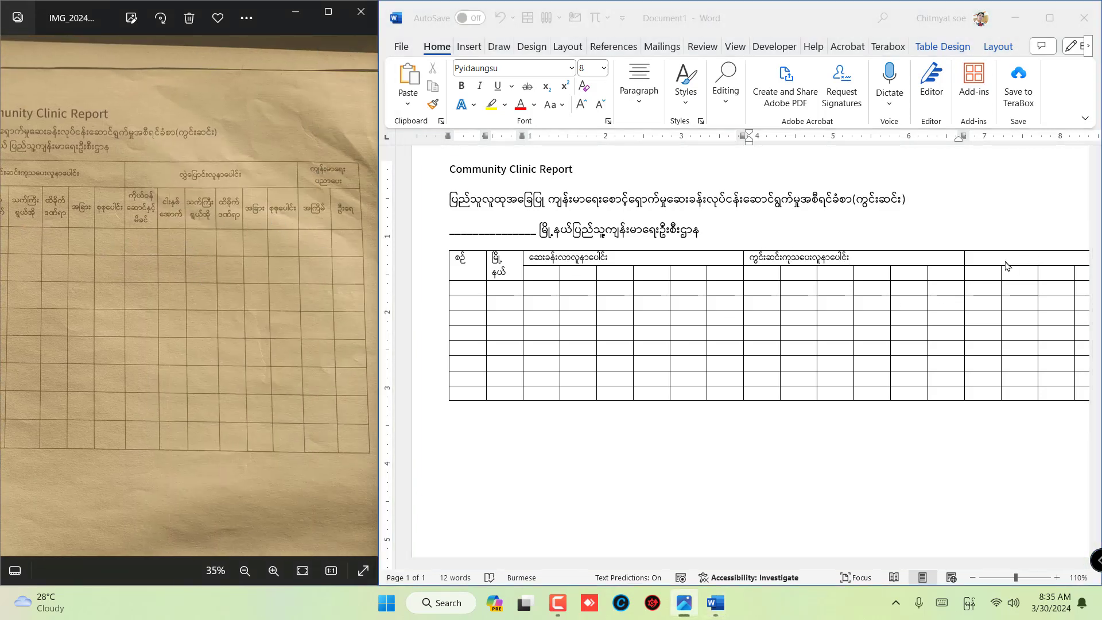
click(995, 259)
text(လွှဲပြောင်းလ)
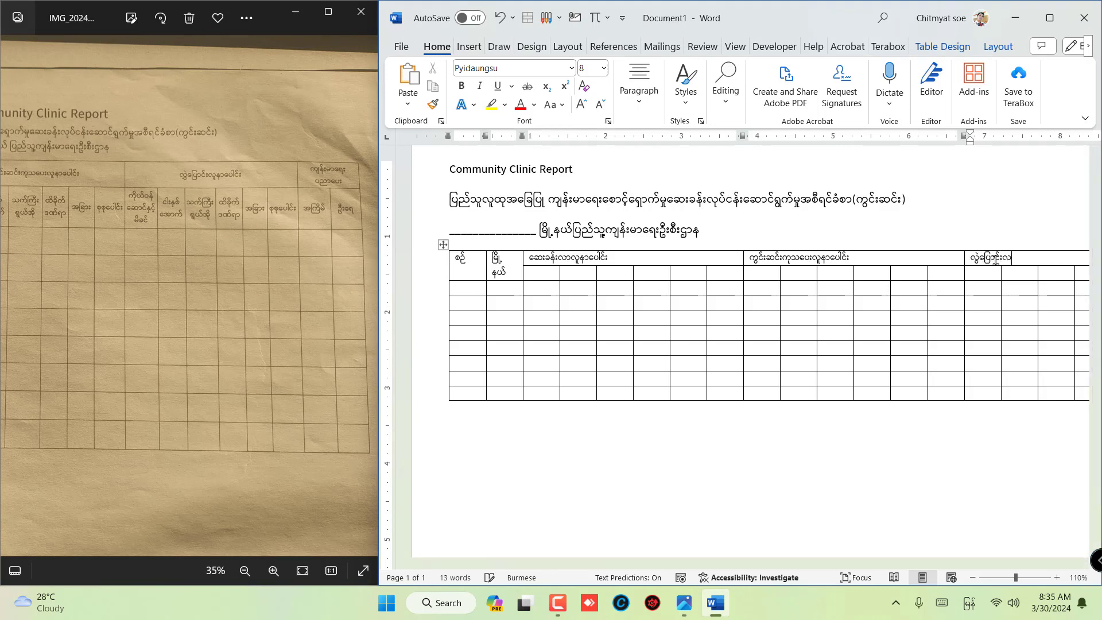
text(ူနာပေါင်း)
key(Tab)
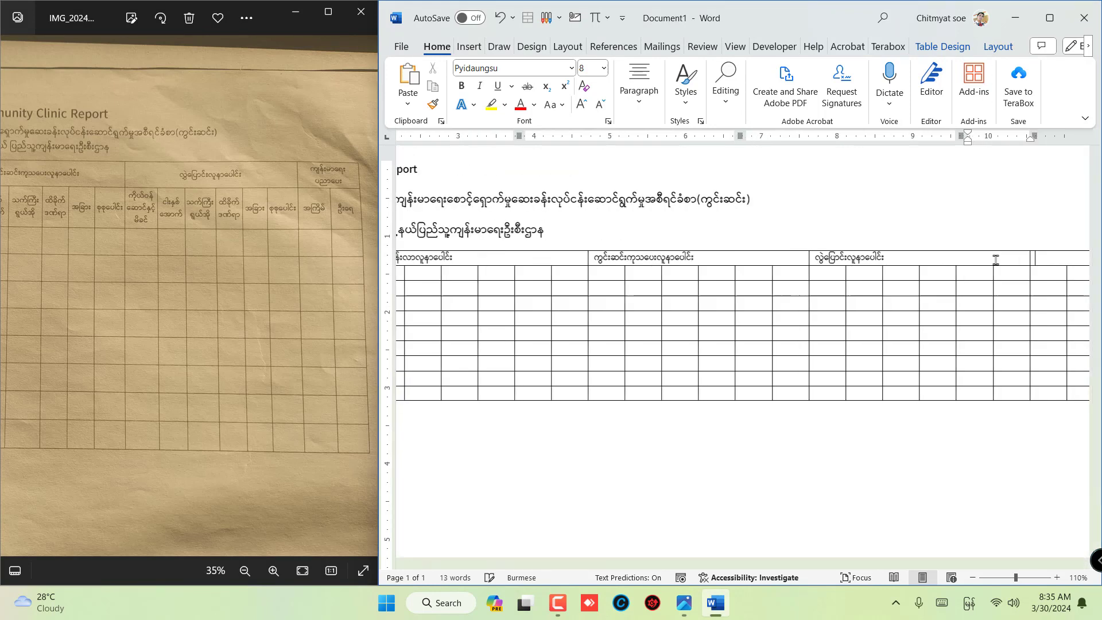
- Enter "ကျန်းမာရေး ပညာပေး" in the last two-column group header, as in the form photo
drag(301, 207, 276, 208)
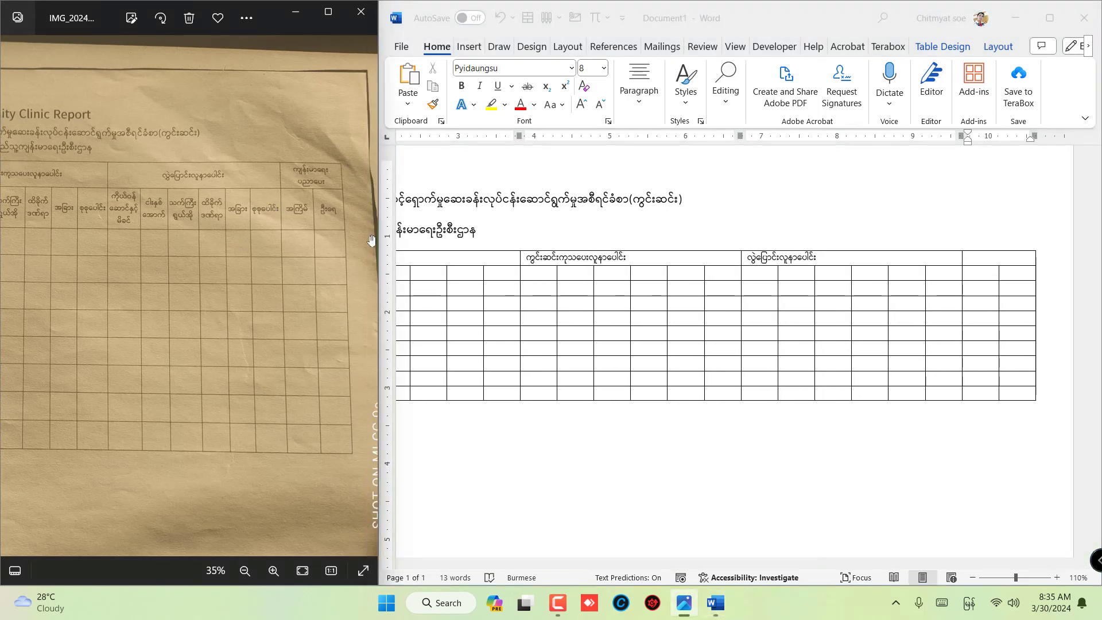
click(998, 261)
text(ကျ)
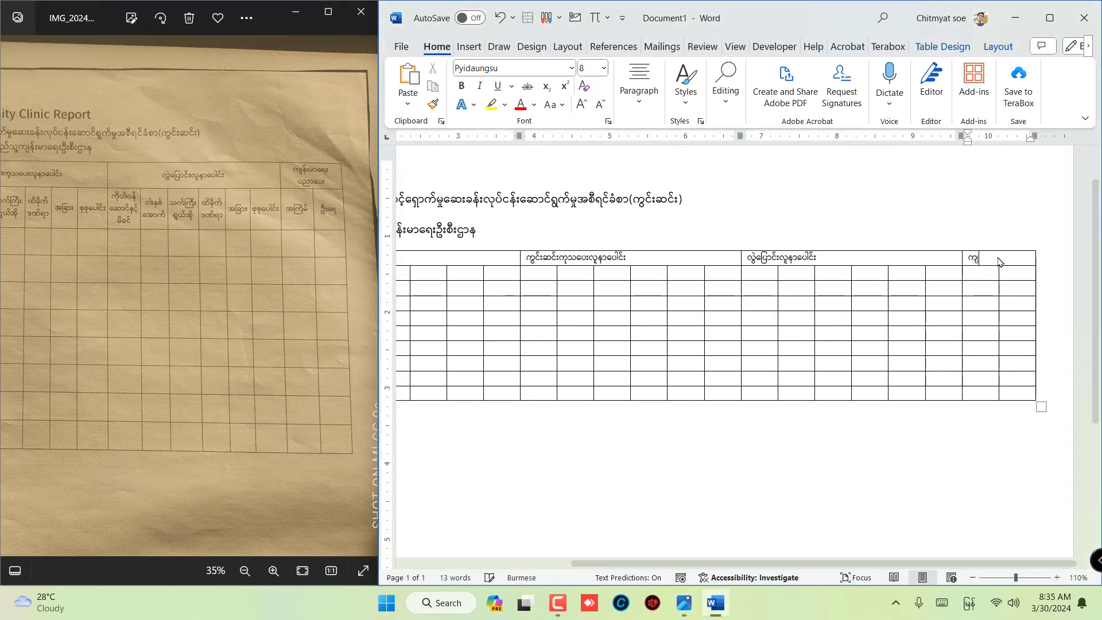
text(န်းမာရေးပညာ)
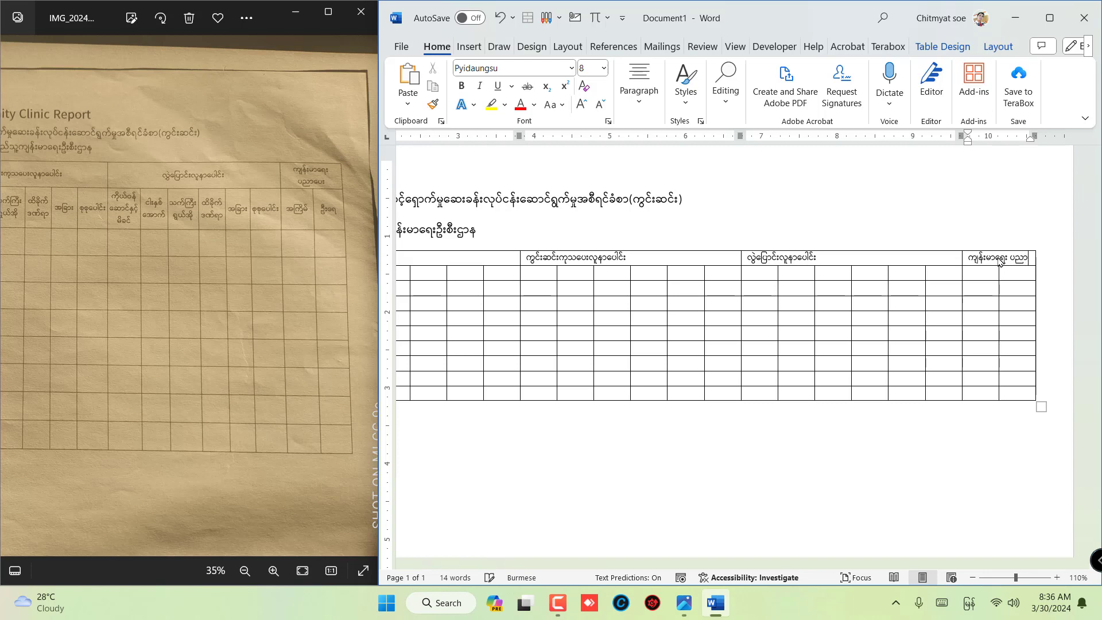
text(ရေး)
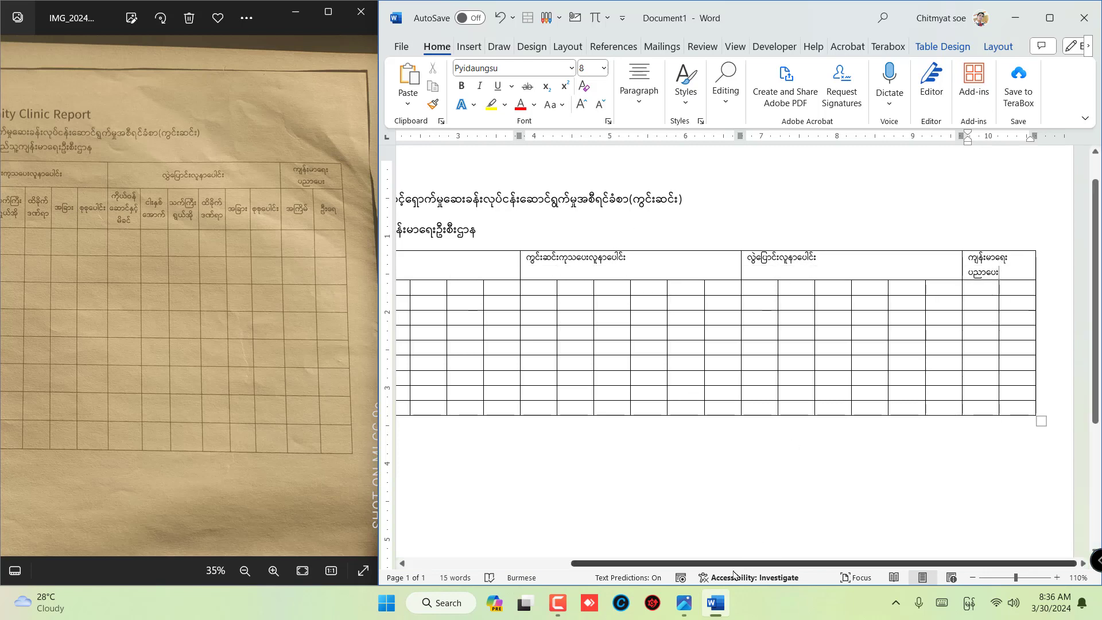
- Enter the subheader "ကိုယ်ဝန် ဆောင်နှင့် မိခင်" in the first cell under the first group header, following the photo
drag(733, 564, 495, 537)
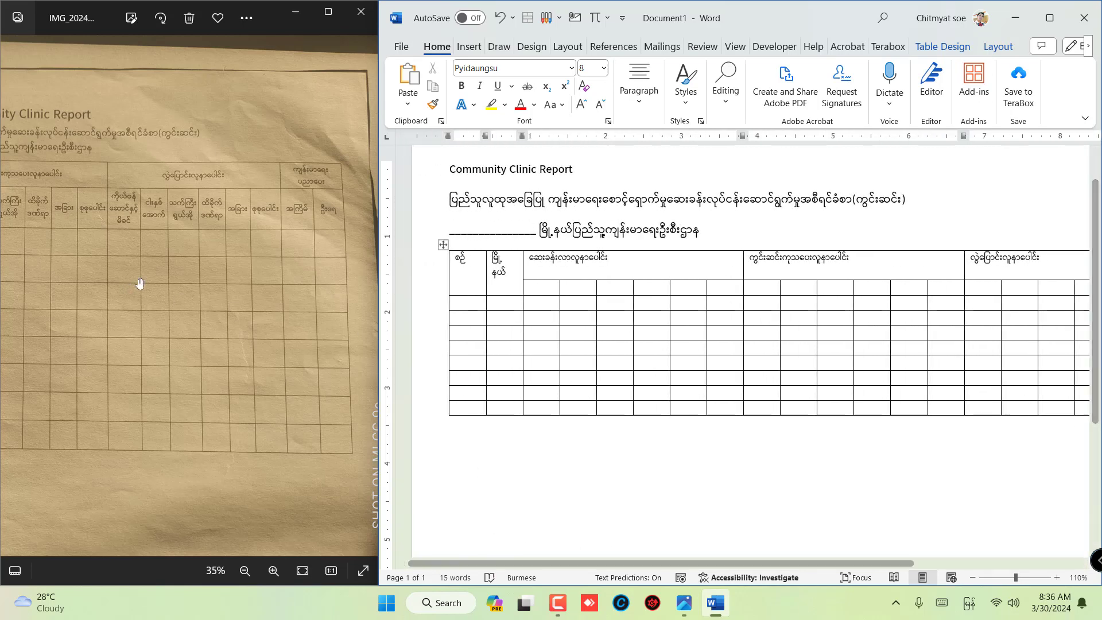
drag(80, 267, 360, 280)
drag(33, 277, 127, 269)
scroll(127, 270, up, 3)
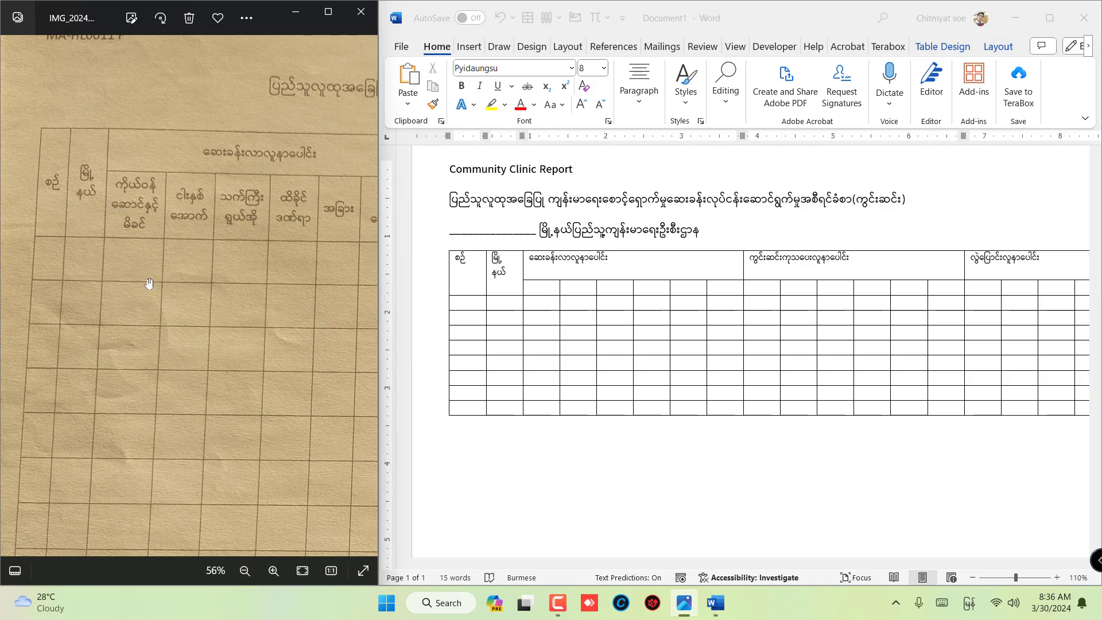
click(539, 291)
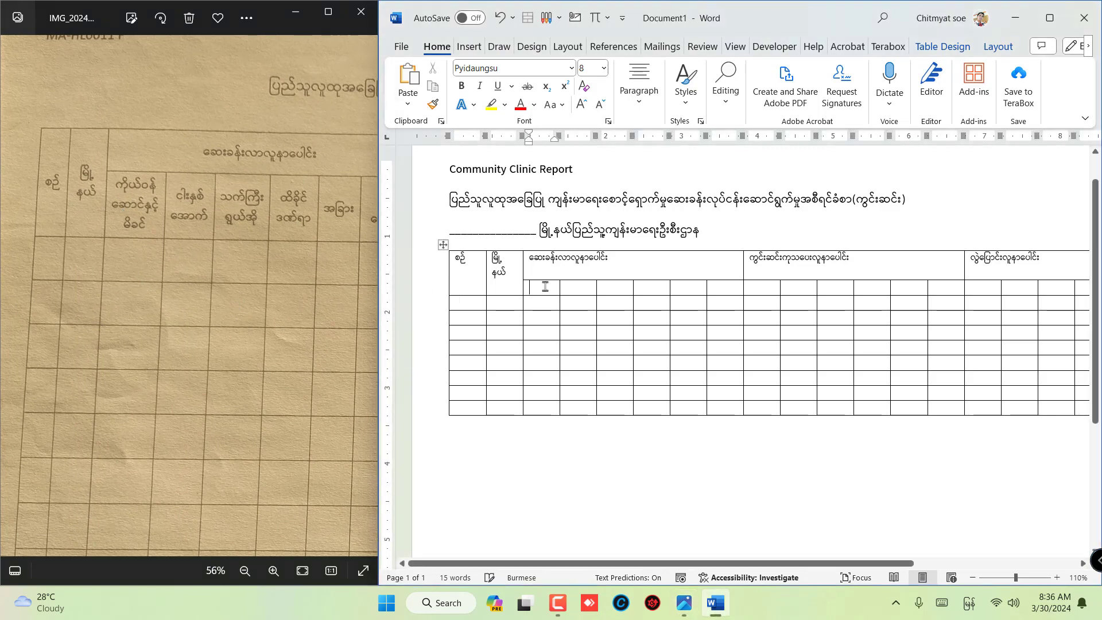
text(ကိုယ)
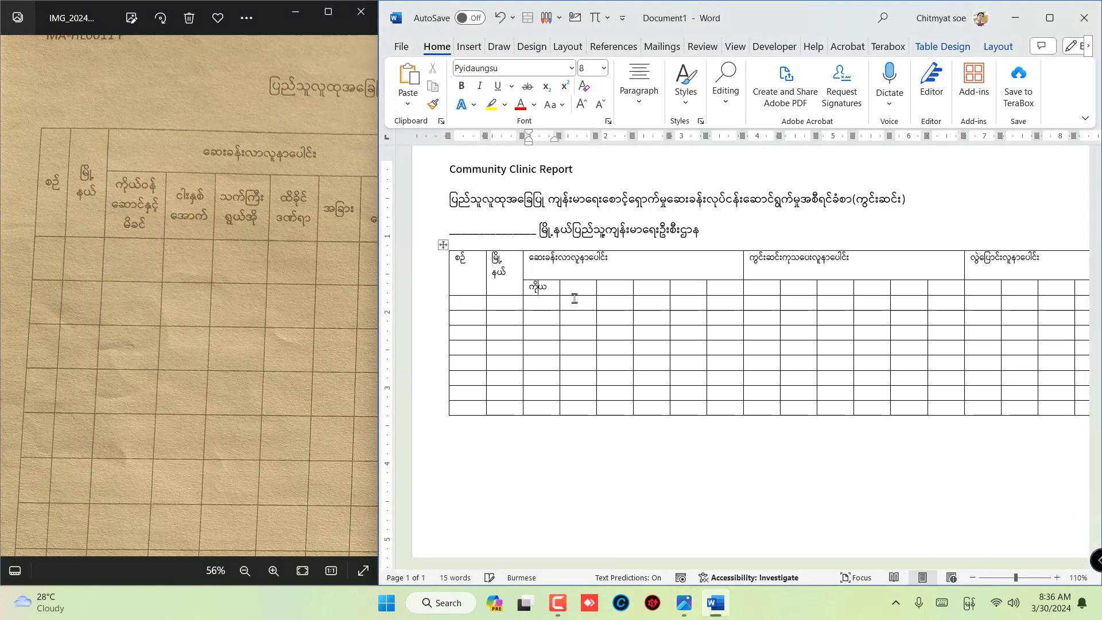
text(်ဝန် ဆ)
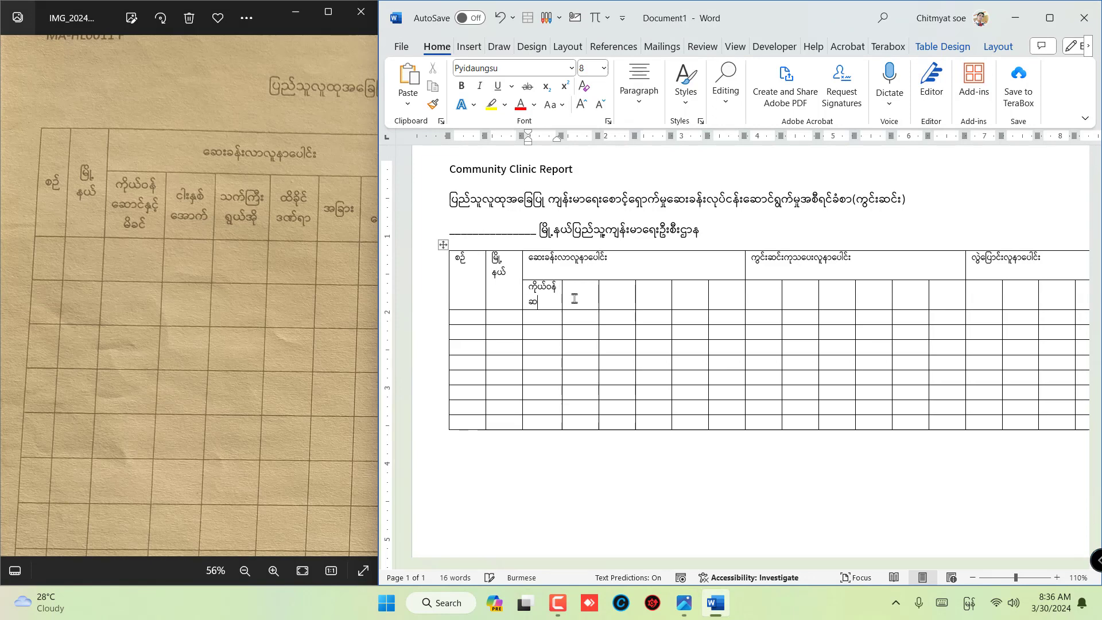
text(ောင်နှင့်)
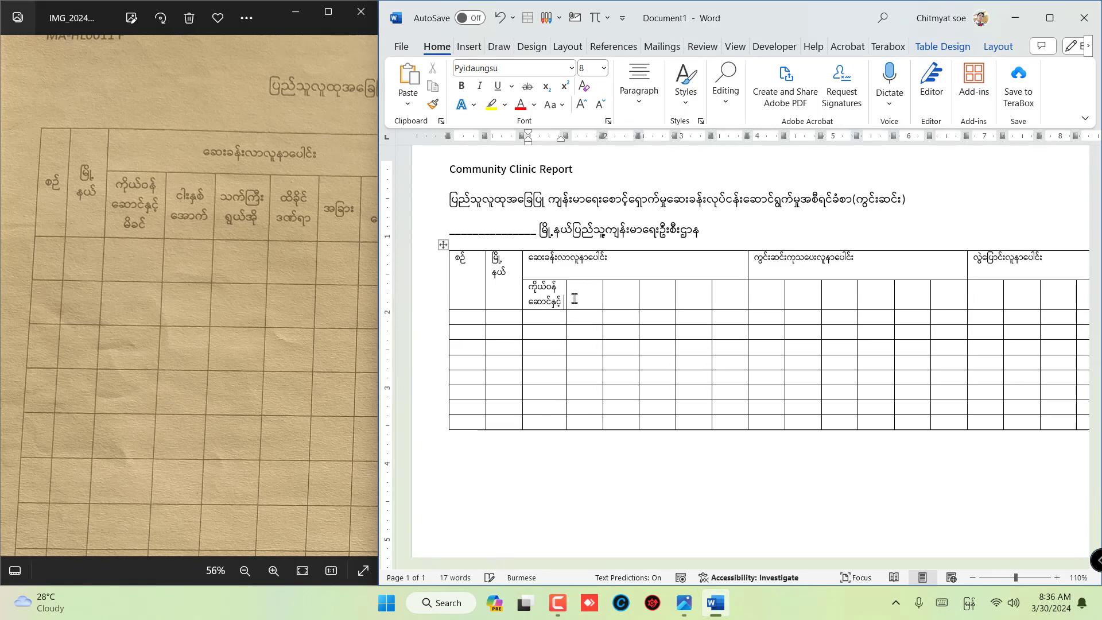
text( မိခင်)
- Enter the second subheader of the first group as "ငါးနှစ် အောက်", split over two lines by a space
click(573, 297)
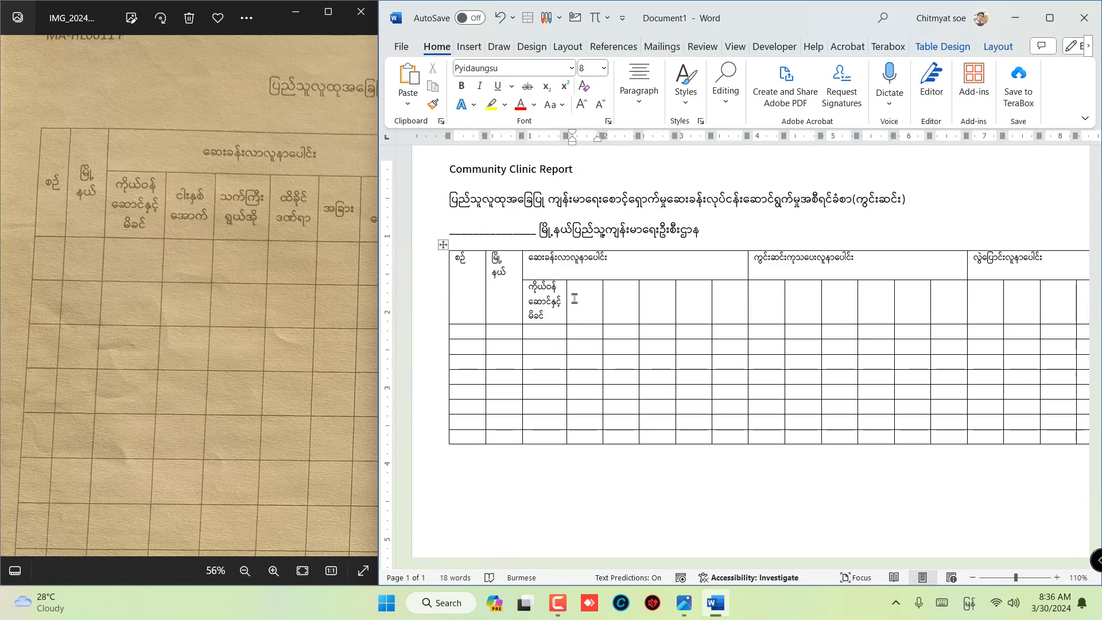
text(ငါးနှစ်အောက်)
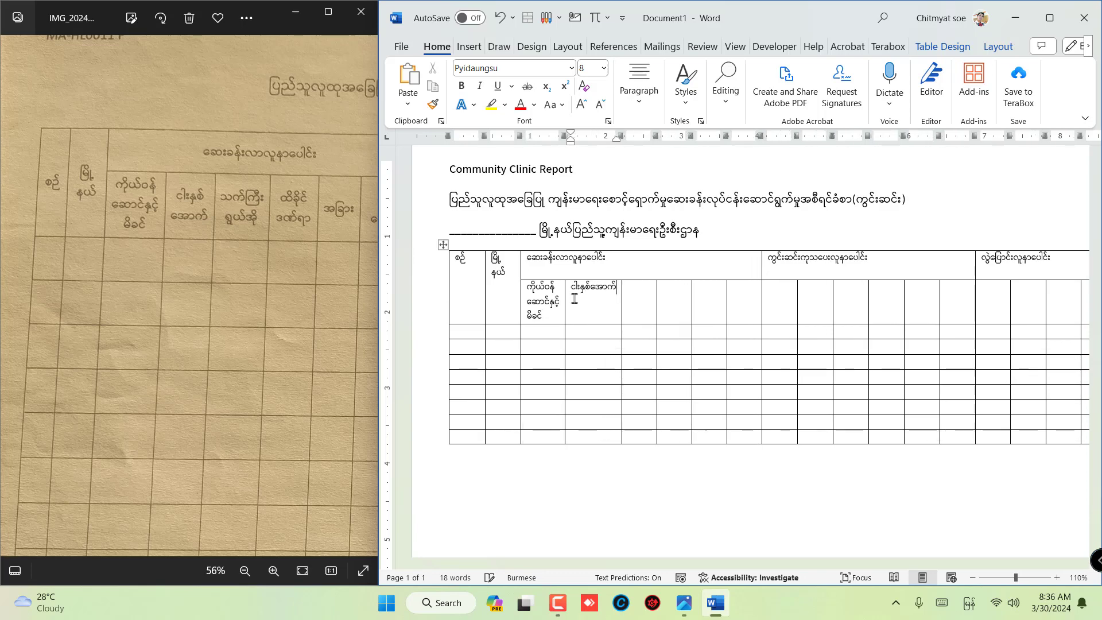
key(BackSpace)
key(BackSpace)
key(BackSpace)
key(BackSpace)
key(BackSpace)
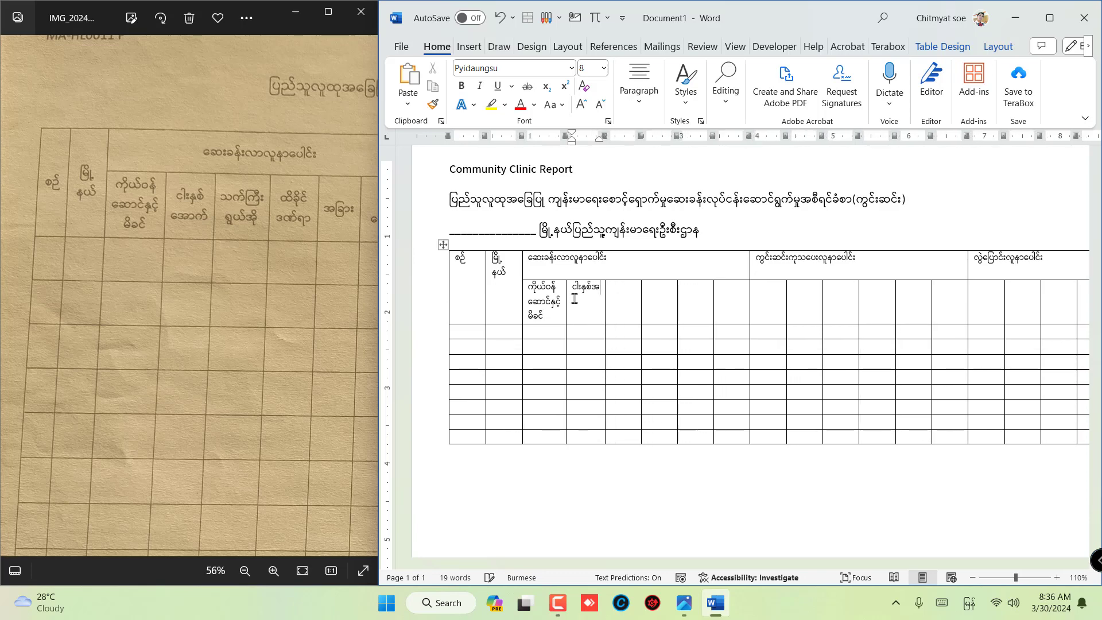
text(အောက်)
key(Tab)
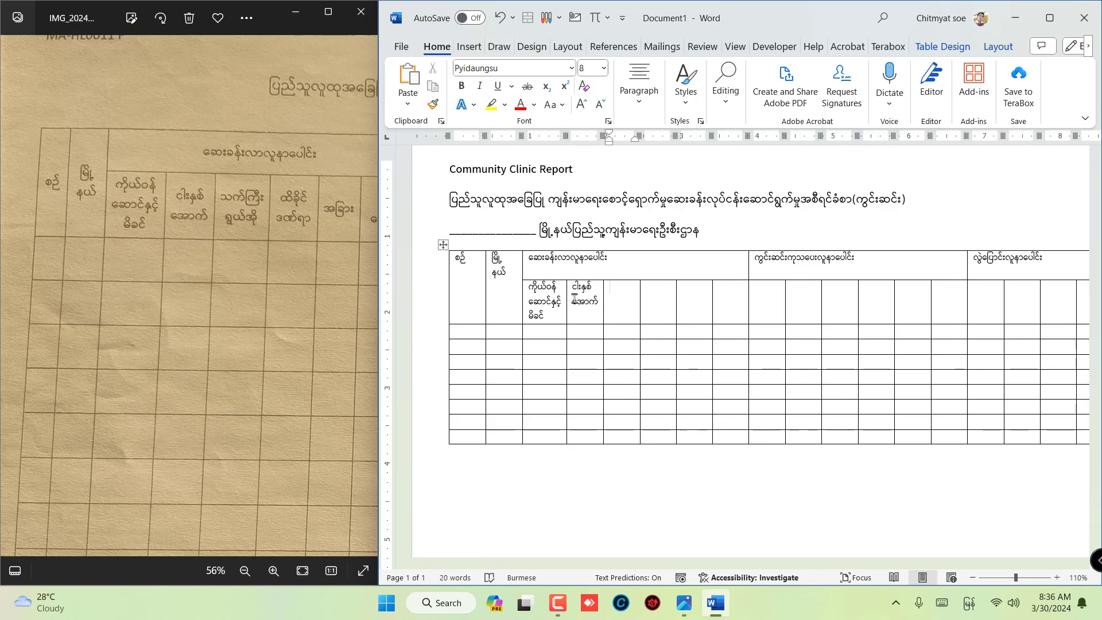
- Enter the third and fourth subheaders of the first group as "သက်ကြီး ရွယ်အို" and "ထိခိုက် ဒဏ်ရာ"
text(သက်ကြီး)
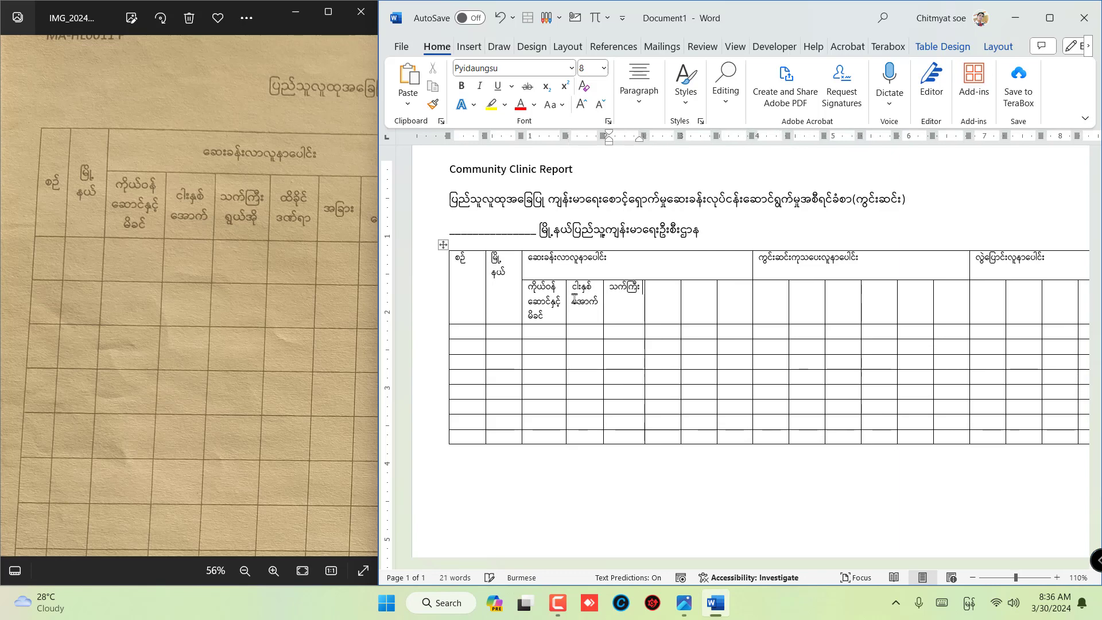
text(ရှယ်အို)
key(Tab)
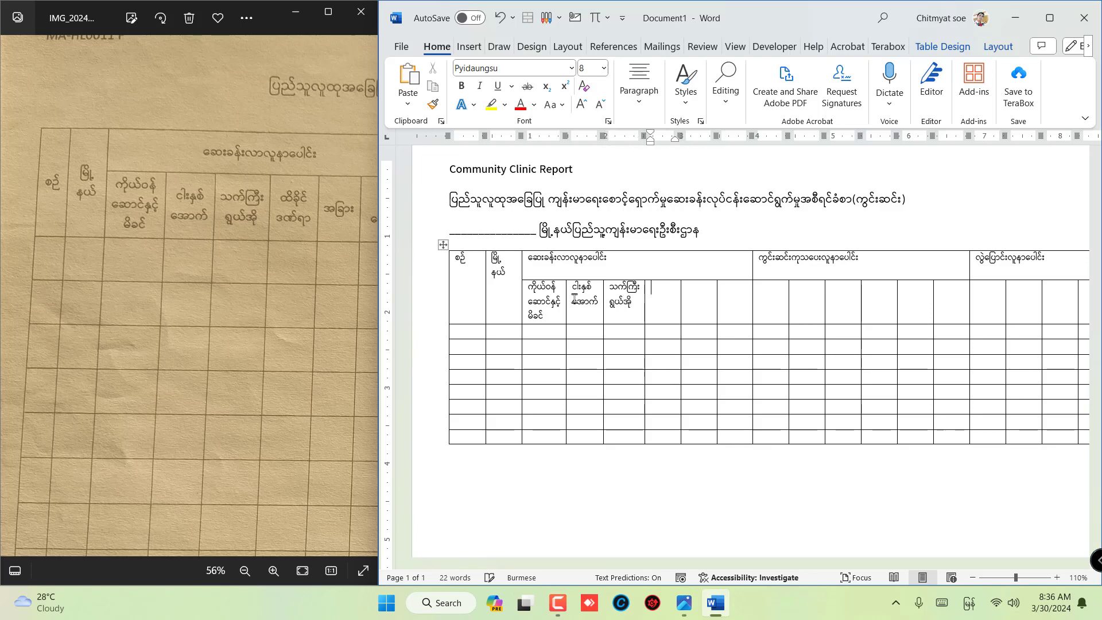
text(ထိခိုက်)
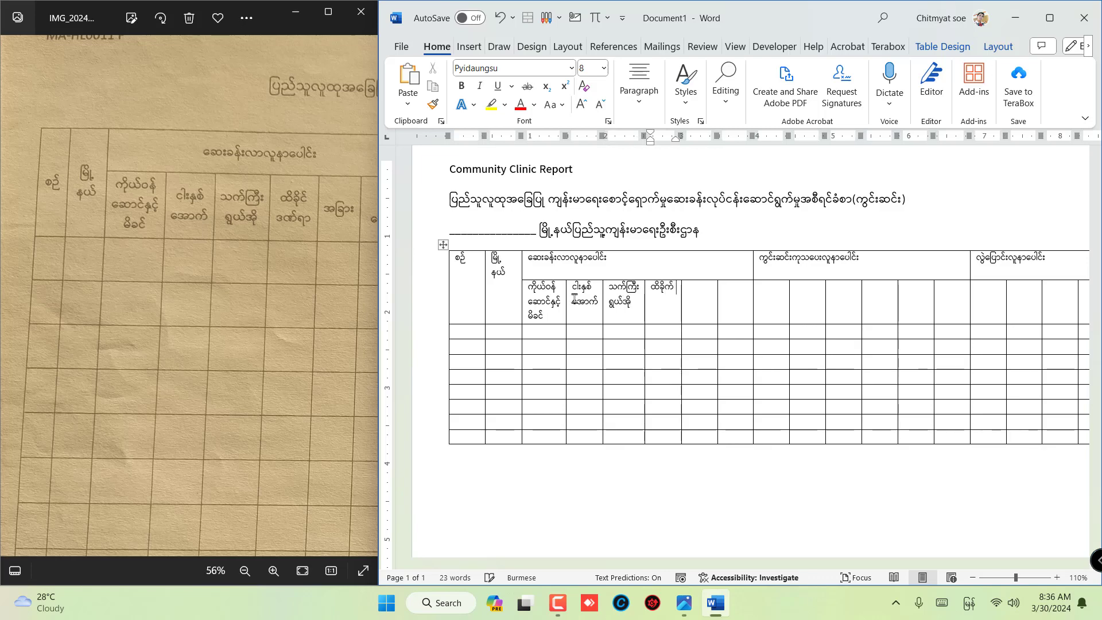
text(ဒဏ်ရာ)
key(Tab)
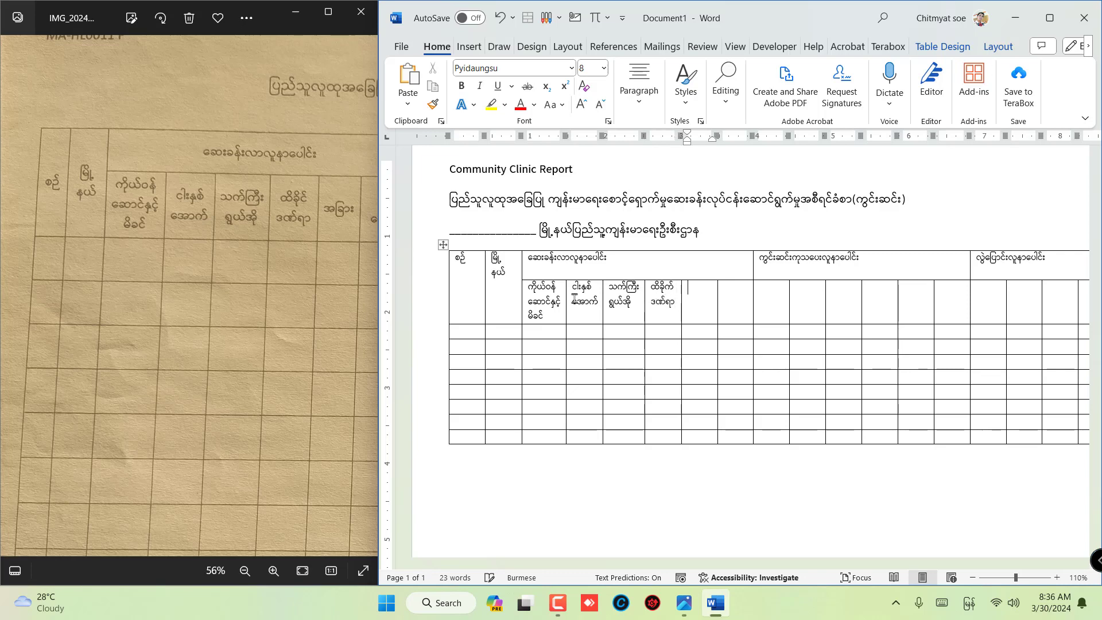
- Enter "အခြား" and "စုစု ပေါင်း" as the last two subheaders of the first group, as in the photo
text(အခြား)
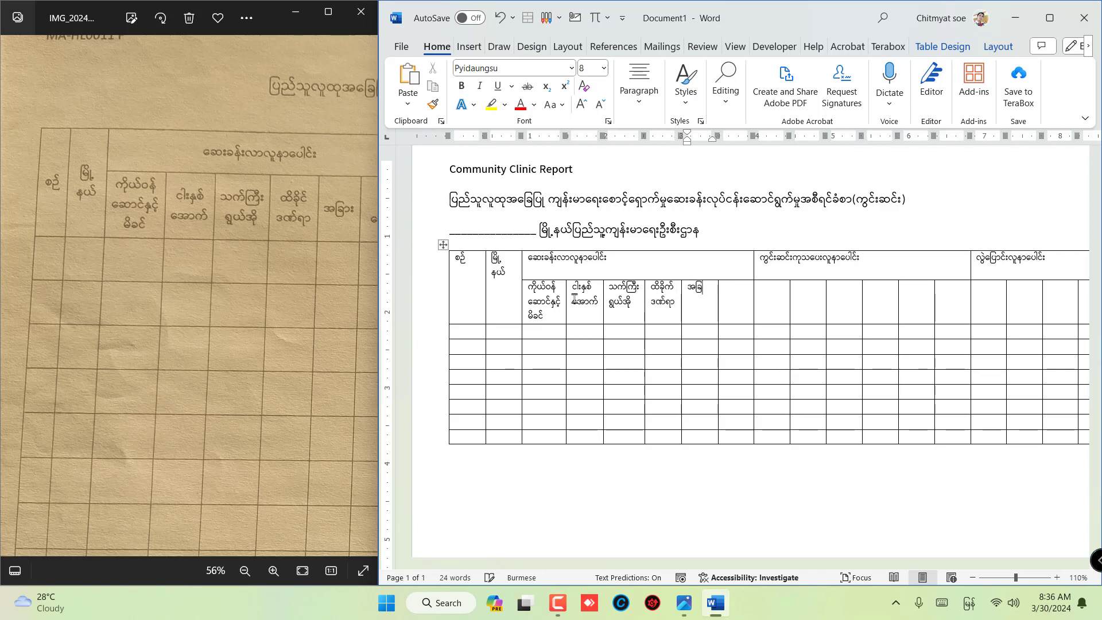
key(Tab)
drag(174, 248, 90, 244)
click(741, 296)
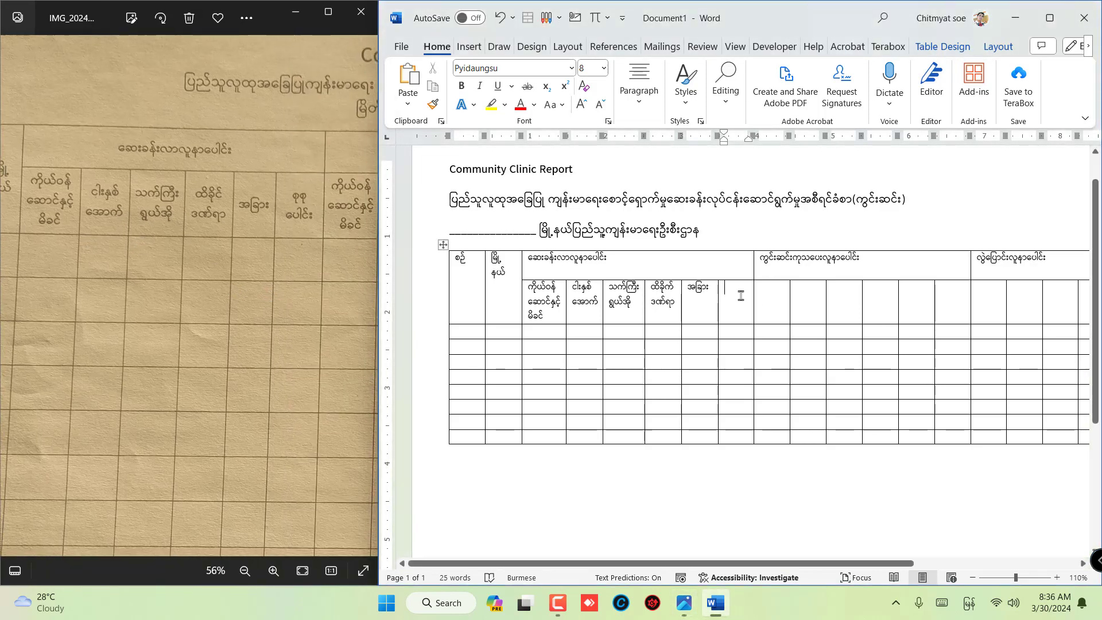
text(စုစု)
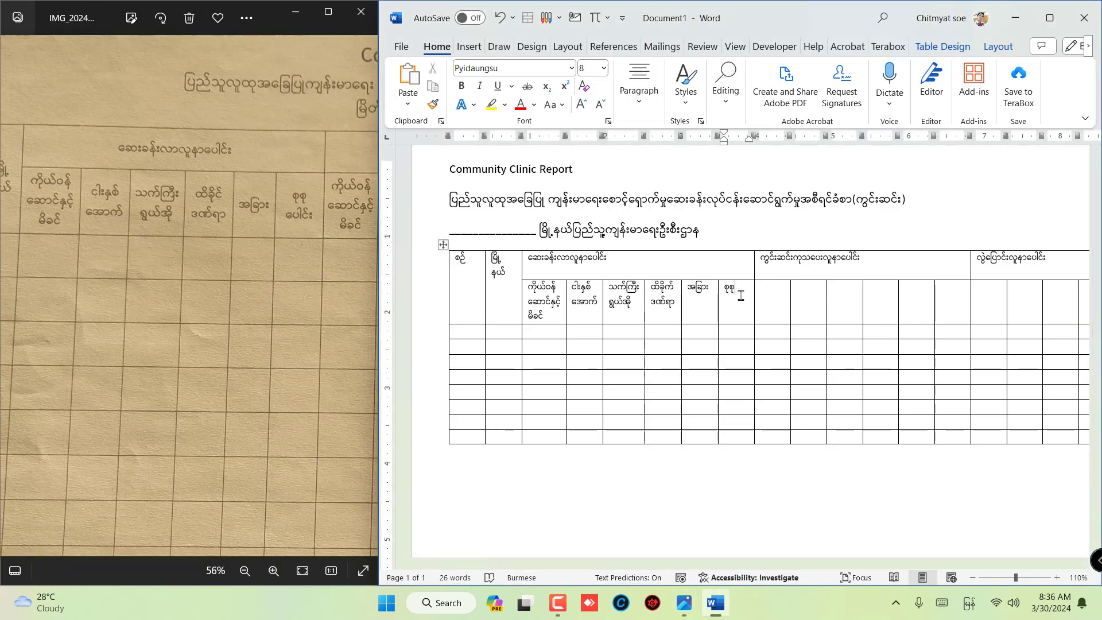
text( ပေါင်း)
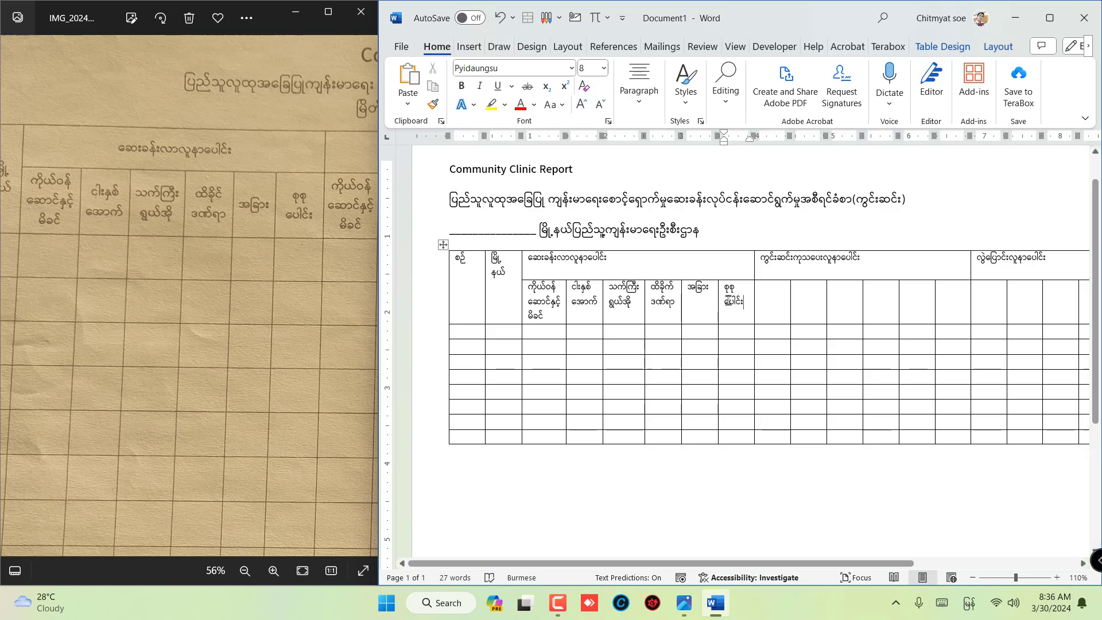
- Check the second group's subheaders in the photo and copy the six subheader cells of the table's first group
drag(232, 319, 63, 346)
drag(198, 302, 153, 288)
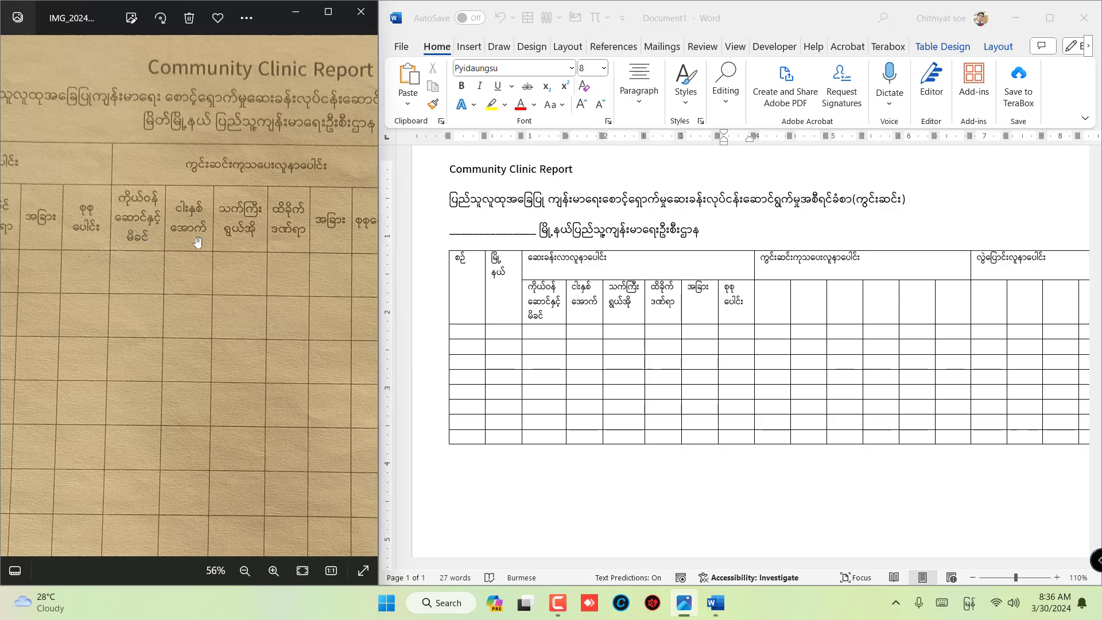
mouse_move(245, 226)
mouse_down()
mouse_move(219, 238)
mouse_move(254, 230)
mouse_up()
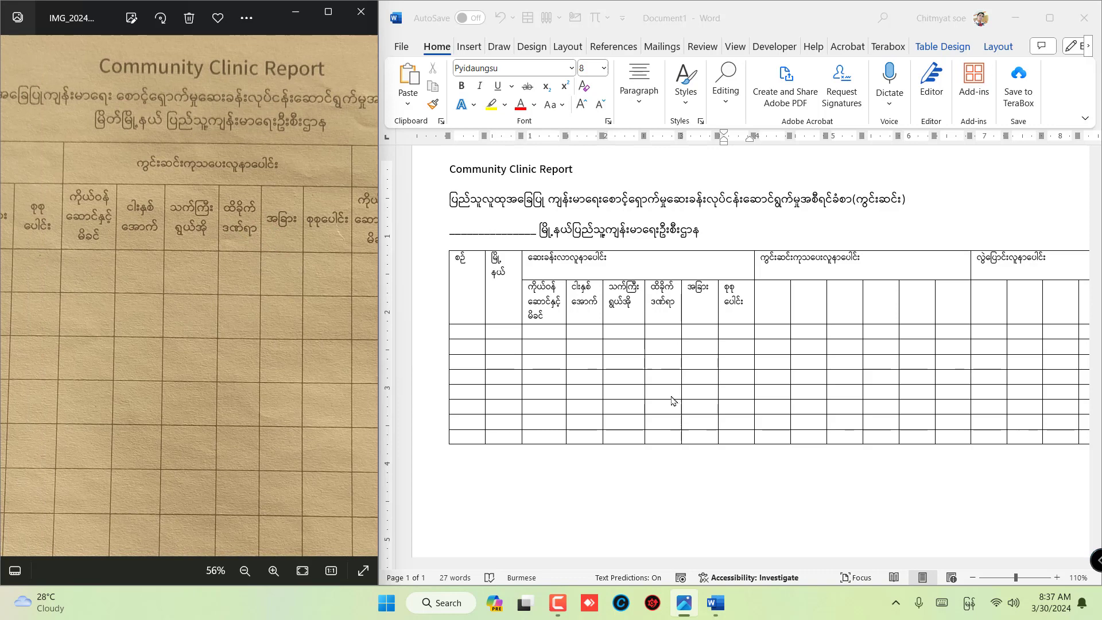
click(551, 295)
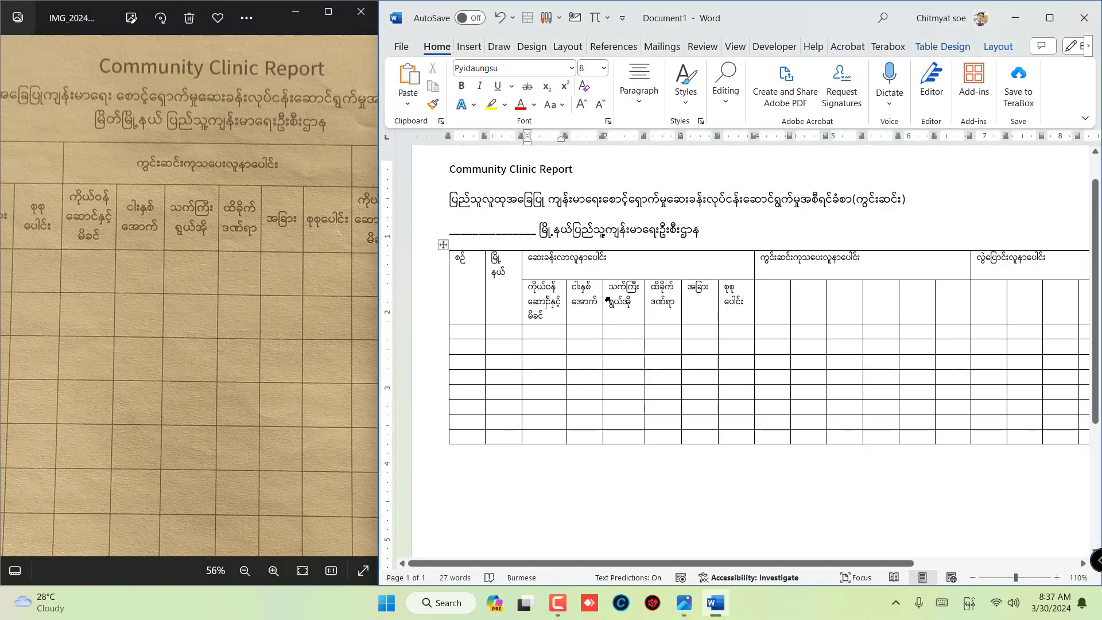
text(ီ)
mouse_move(529, 284)
mouse_down()
mouse_move(550, 294)
mouse_move(543, 304)
mouse_move(724, 314)
mouse_up()
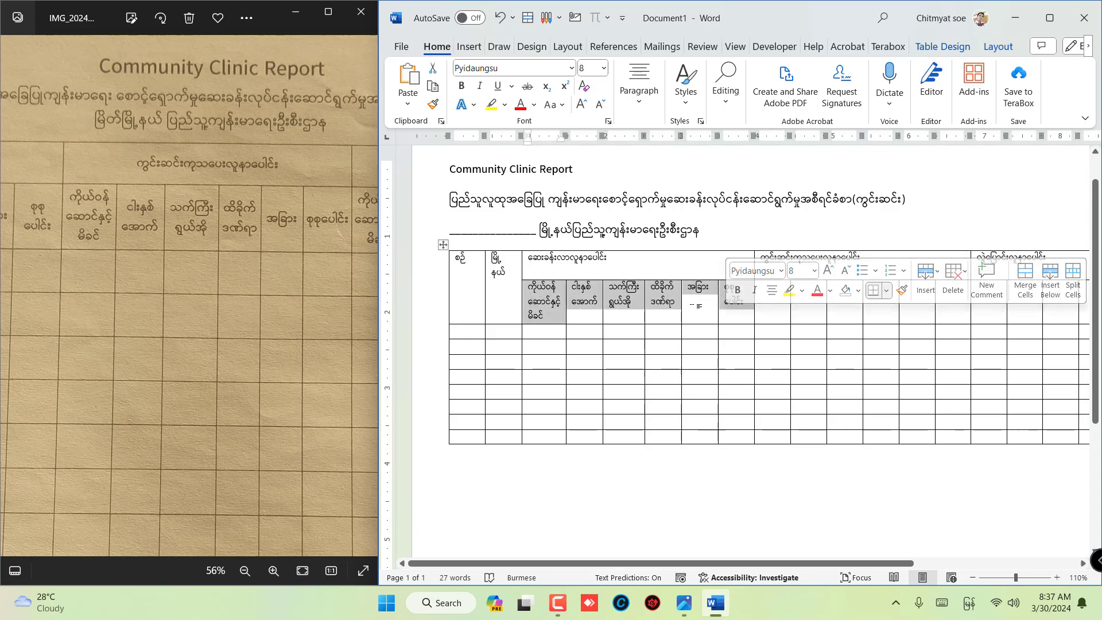
right_click(542, 291)
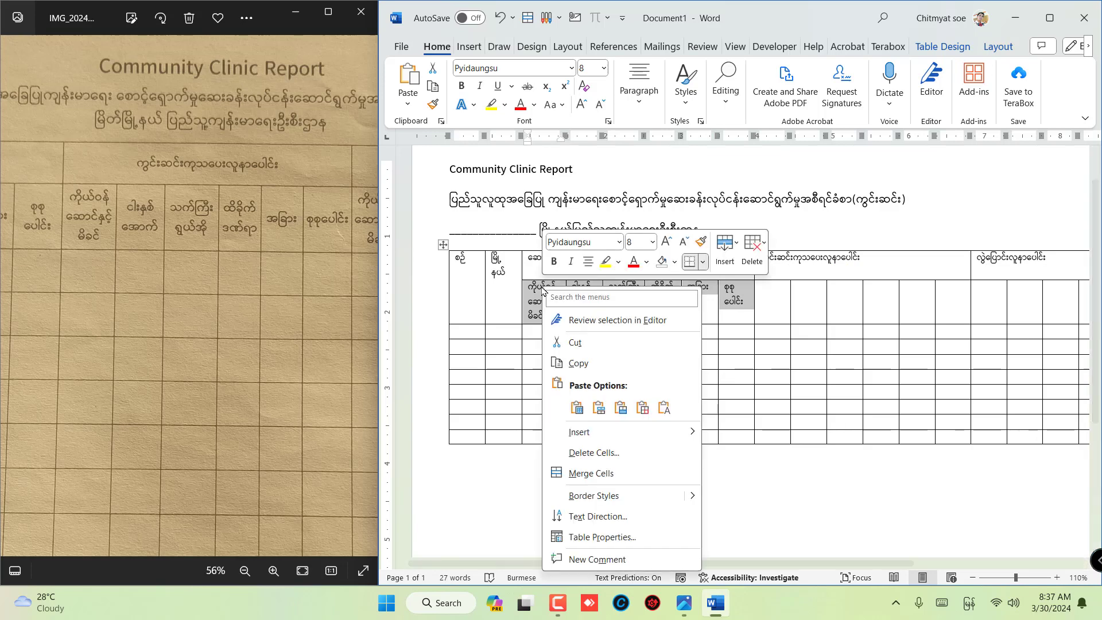
click(578, 364)
- Paste the copied subheaders as text only into the six empty cells under the second group header
click(766, 295)
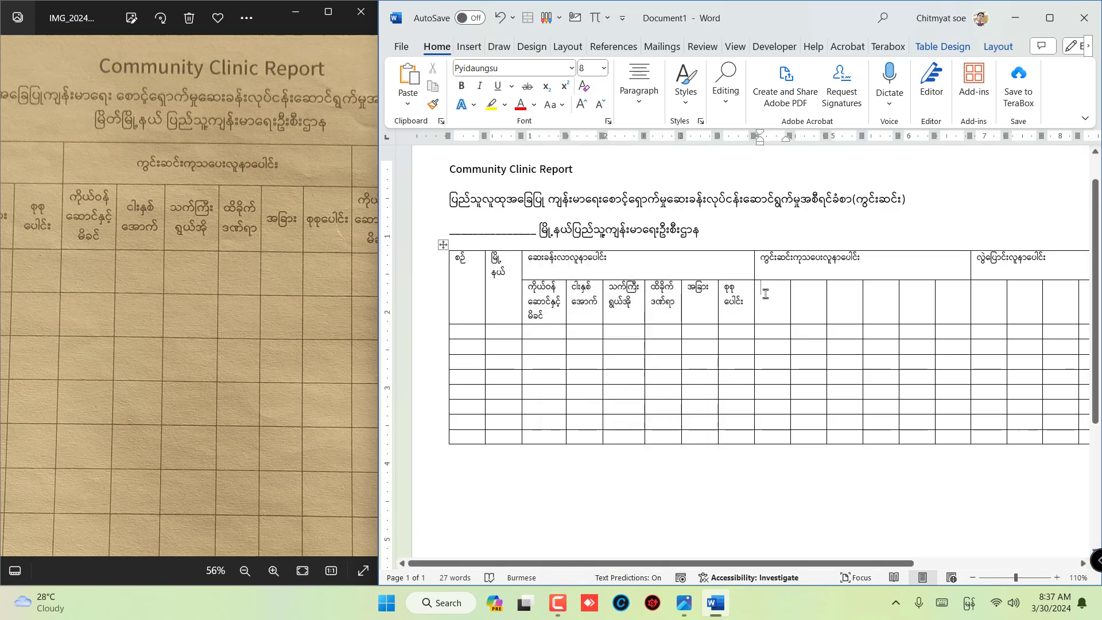
drag(765, 290, 947, 307)
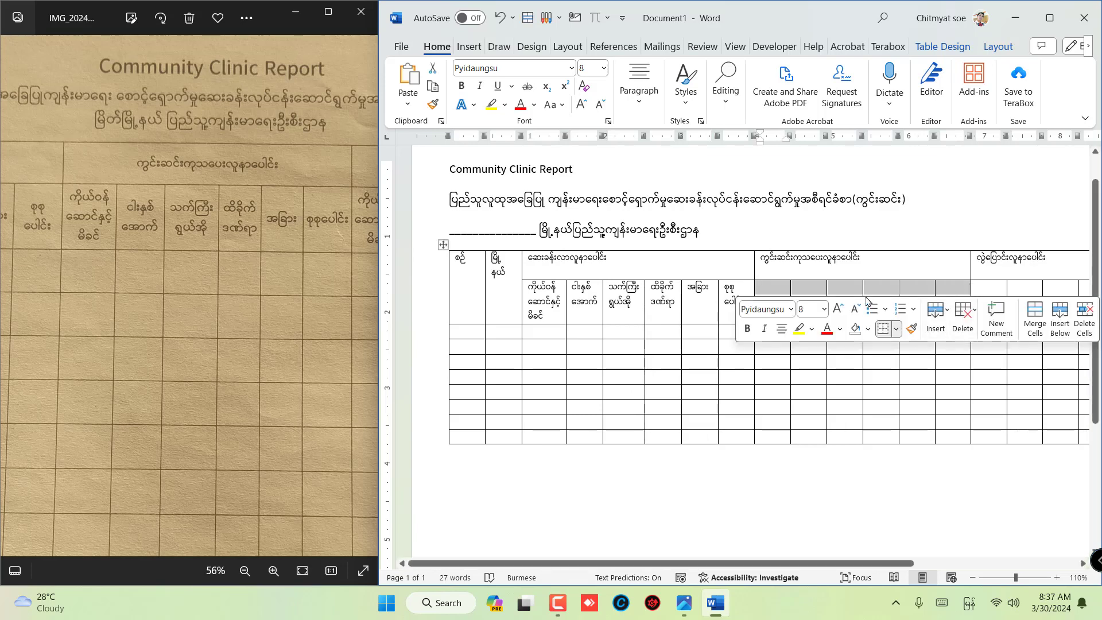
right_click(773, 288)
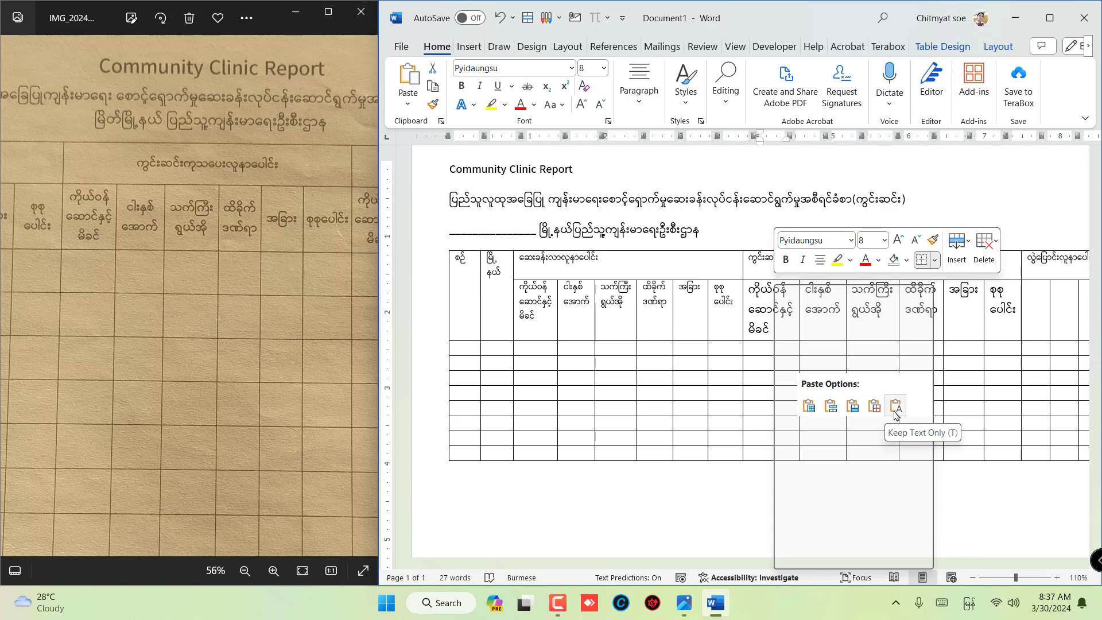
click(895, 406)
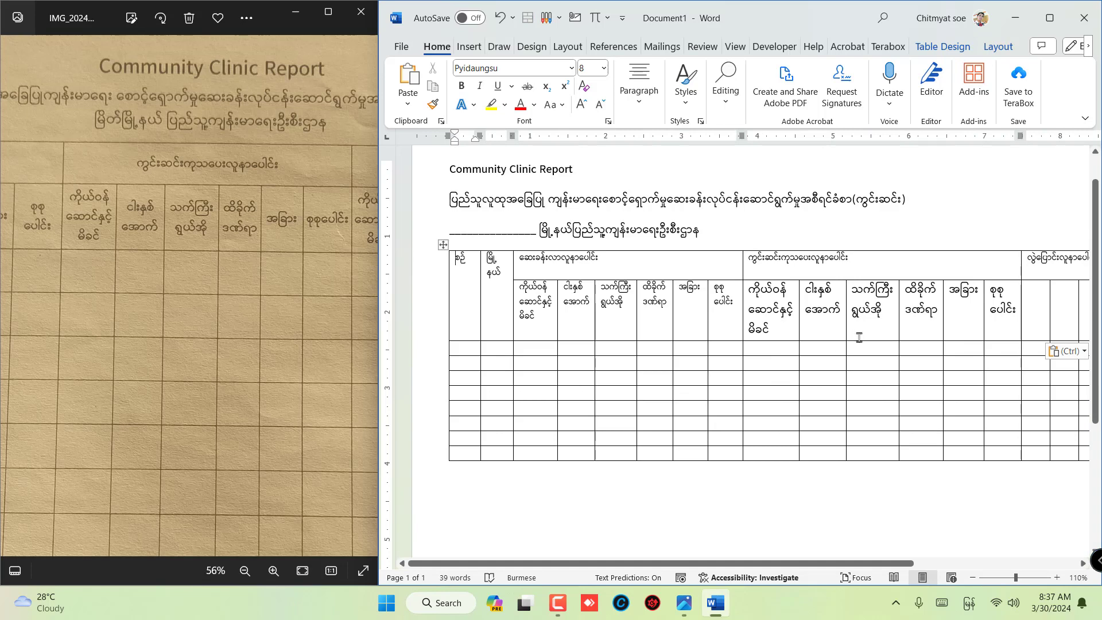
- Paste the same six subheaders as text only into the empty cells under the third group header
drag(743, 566, 914, 556)
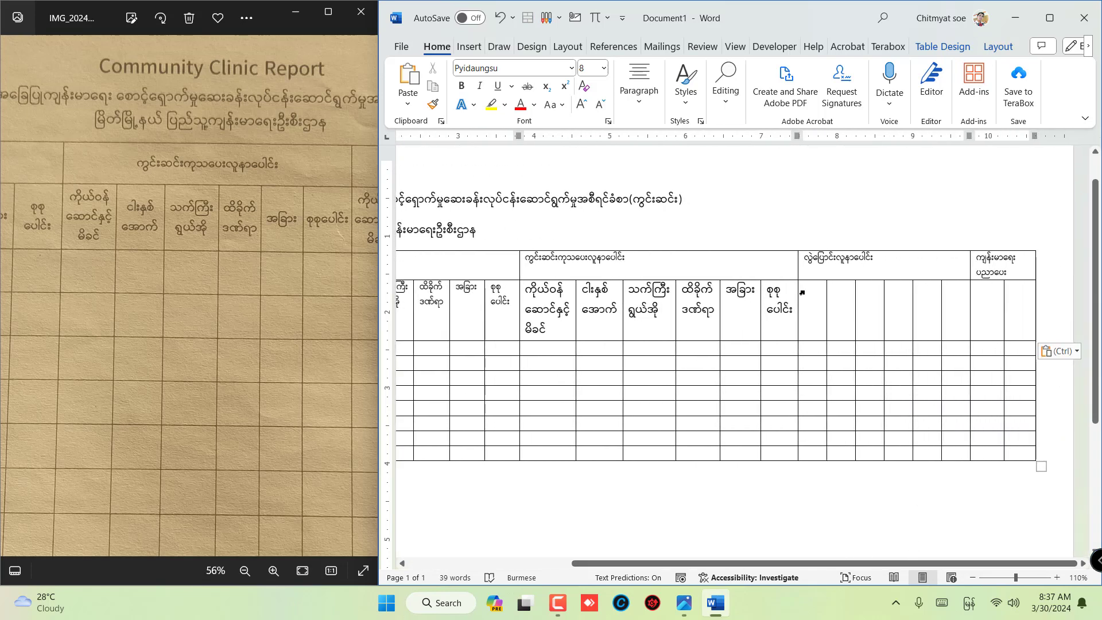
drag(806, 288, 947, 324)
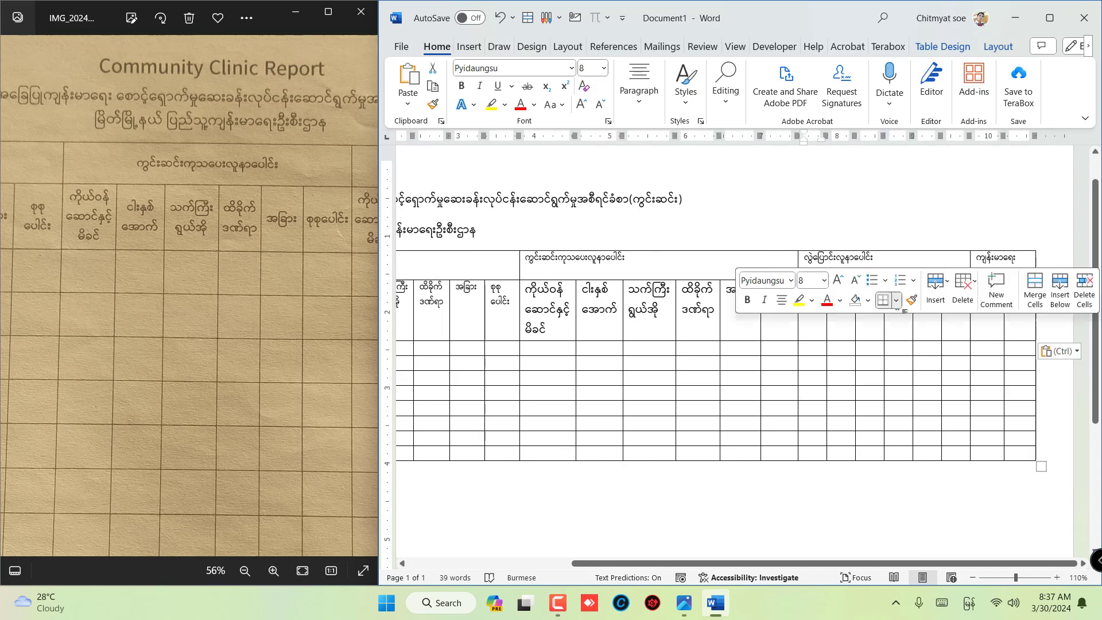
right_click(821, 325)
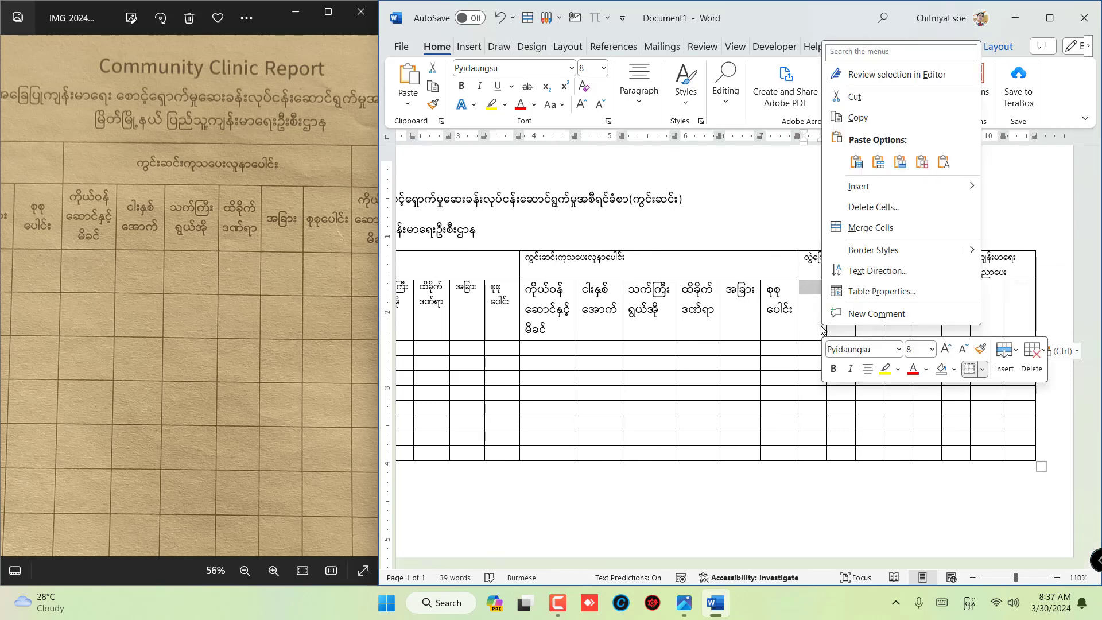
click(943, 163)
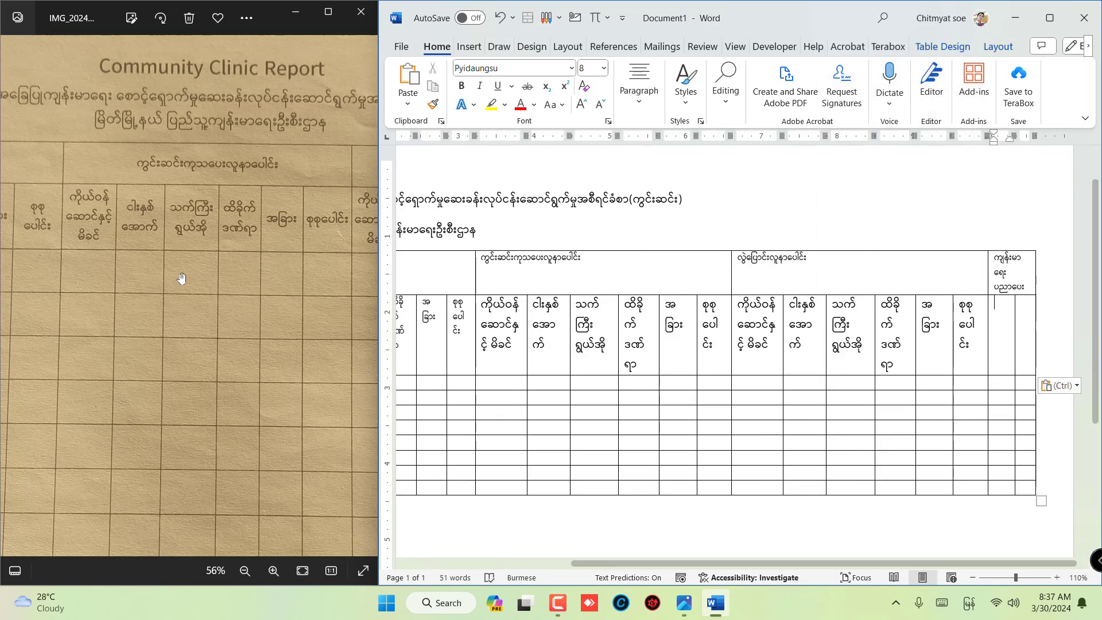
- Enter "အကြိမ်" and "ဦးရေ" as the two subheaders of the last group, following the photo
drag(306, 279, 181, 281)
drag(367, 285, 197, 293)
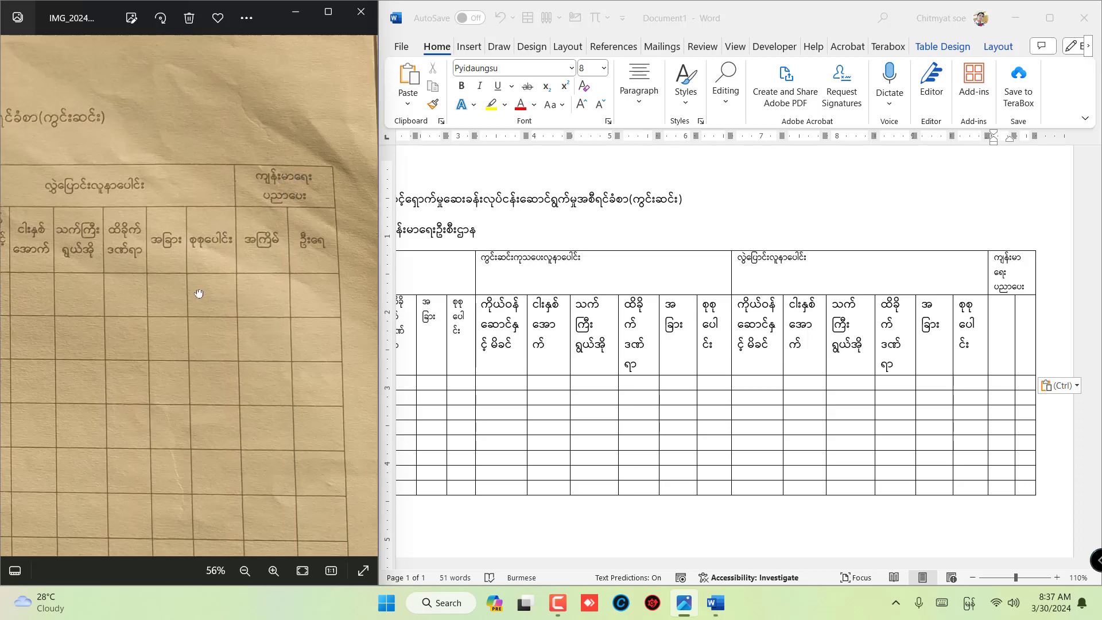
drag(312, 290, 197, 288)
click(1001, 317)
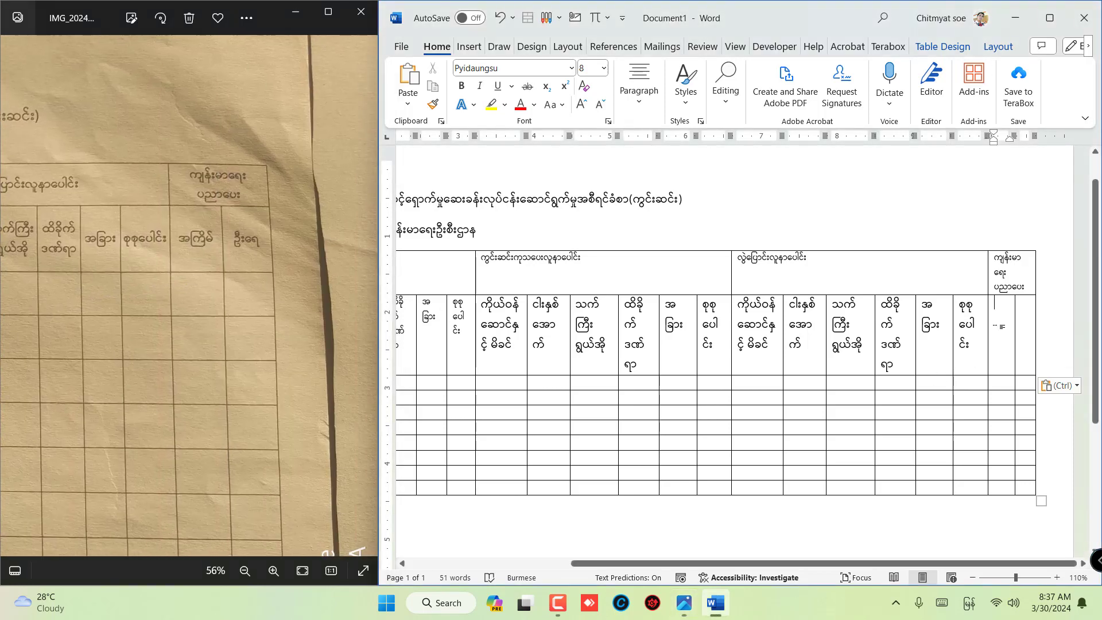
text(အကြိမ်)
key(Tab)
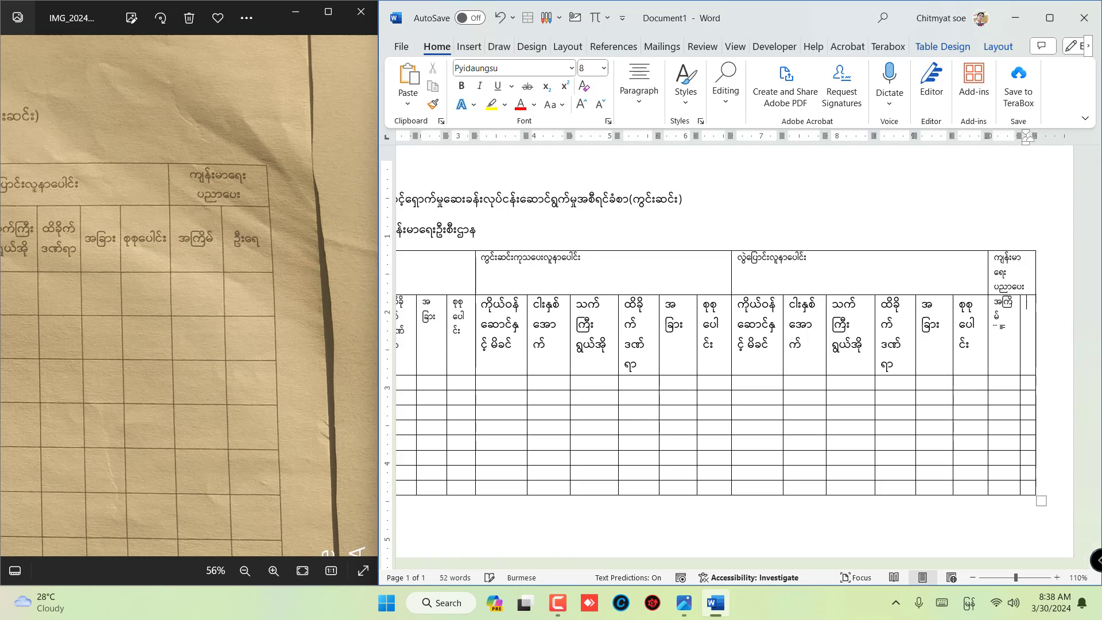
text(ဦးရေ)
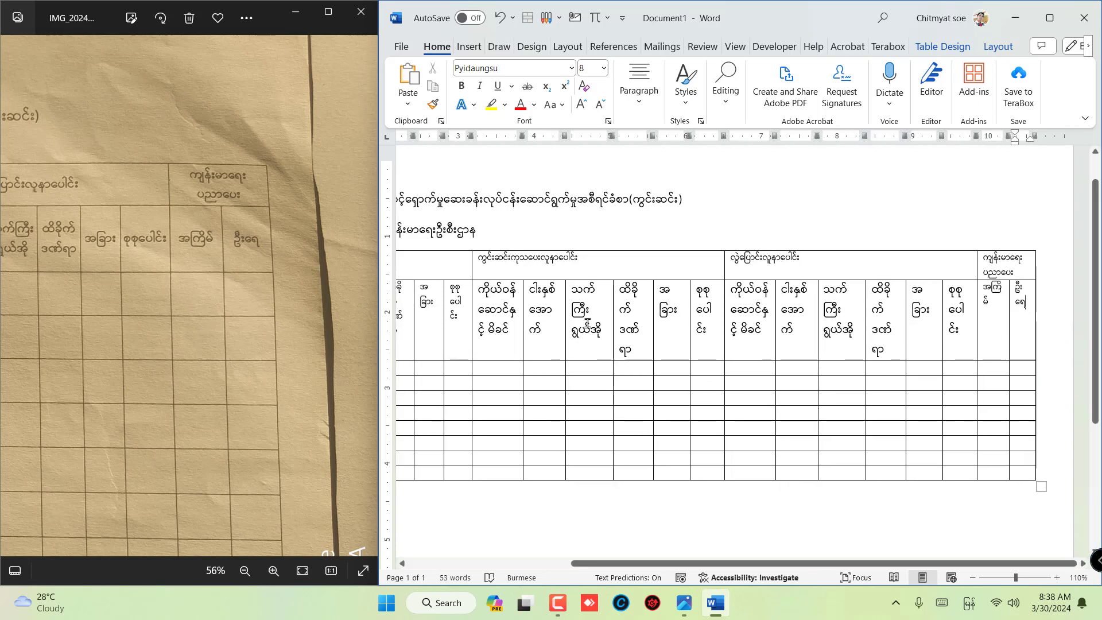
- Set the font size of the whole table to 8
scroll(523, 543, left, 5)
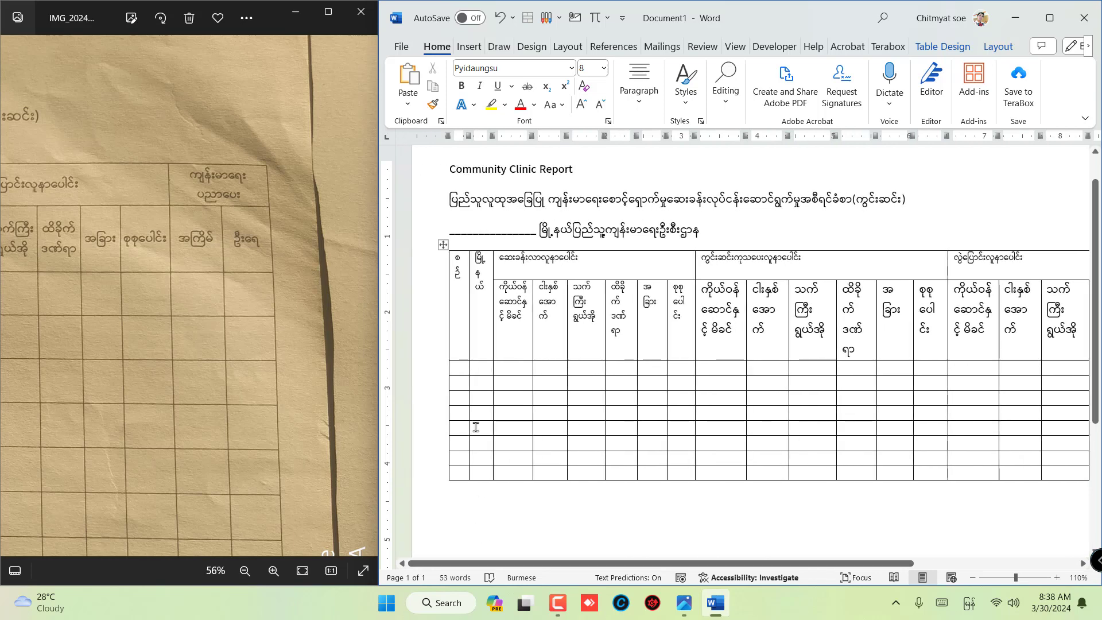
click(442, 245)
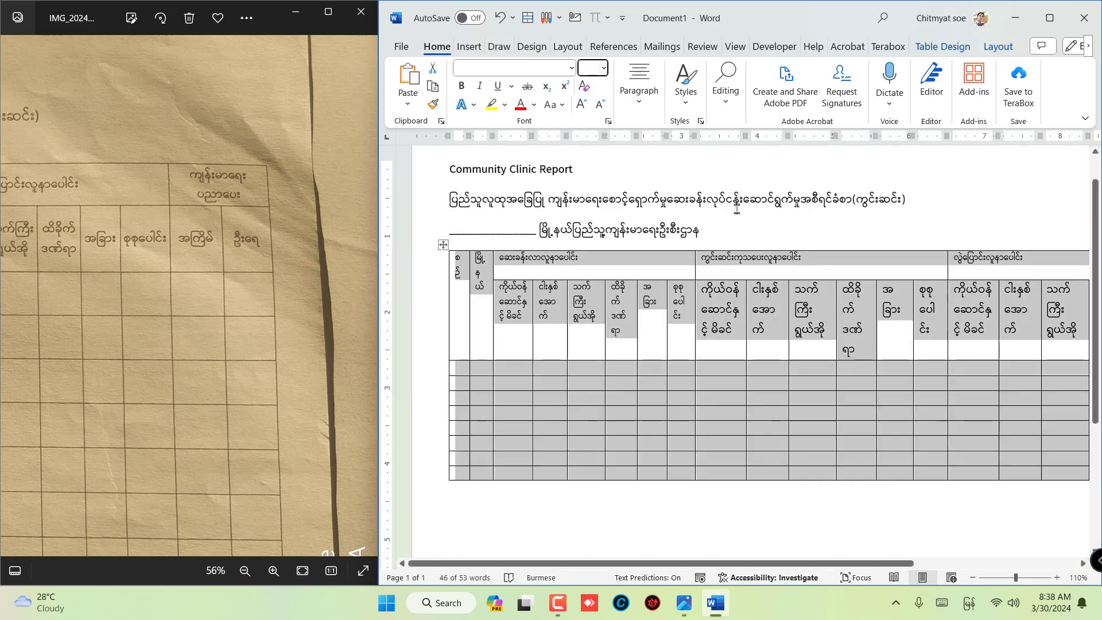
text(8)
key(Return)
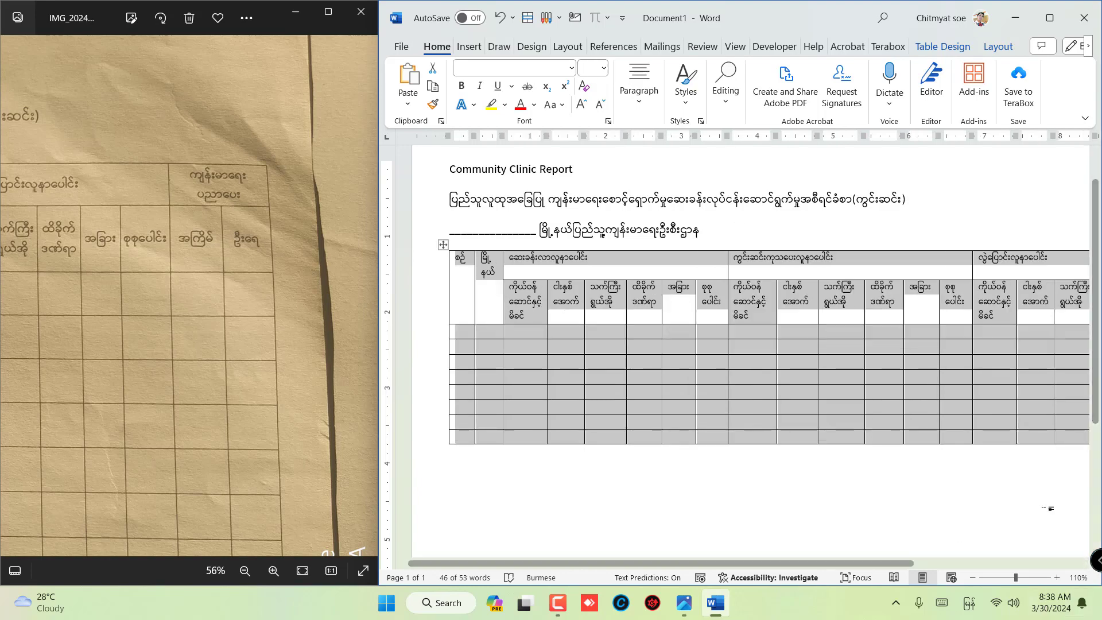
click(787, 381)
ctrl+scroll(777, 344, down, 4)
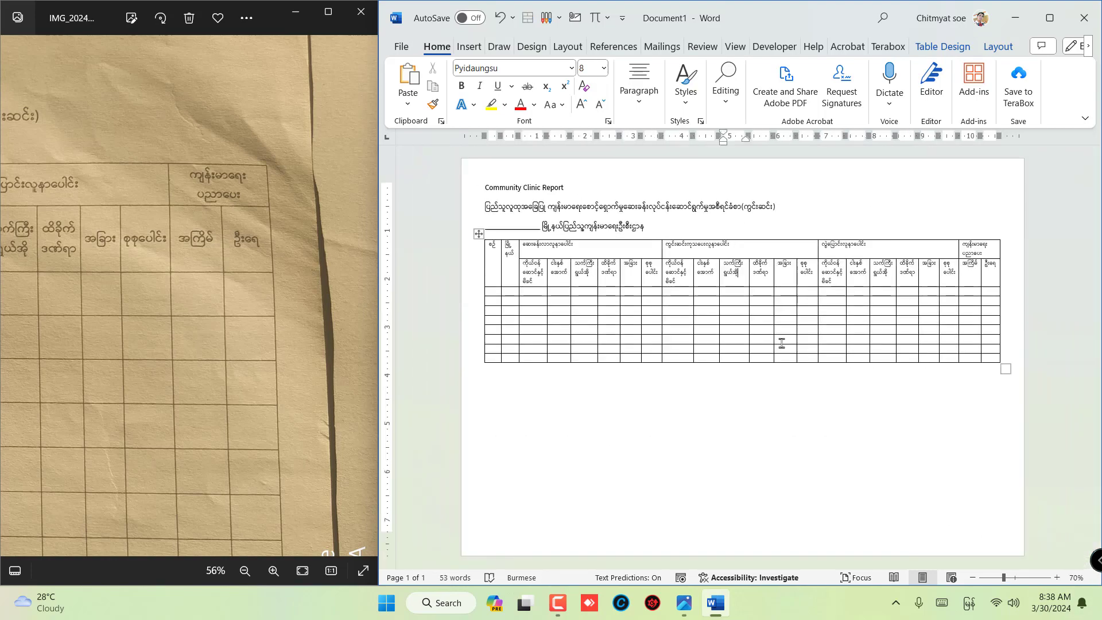
ctrl+scroll(921, 362, up, 3)
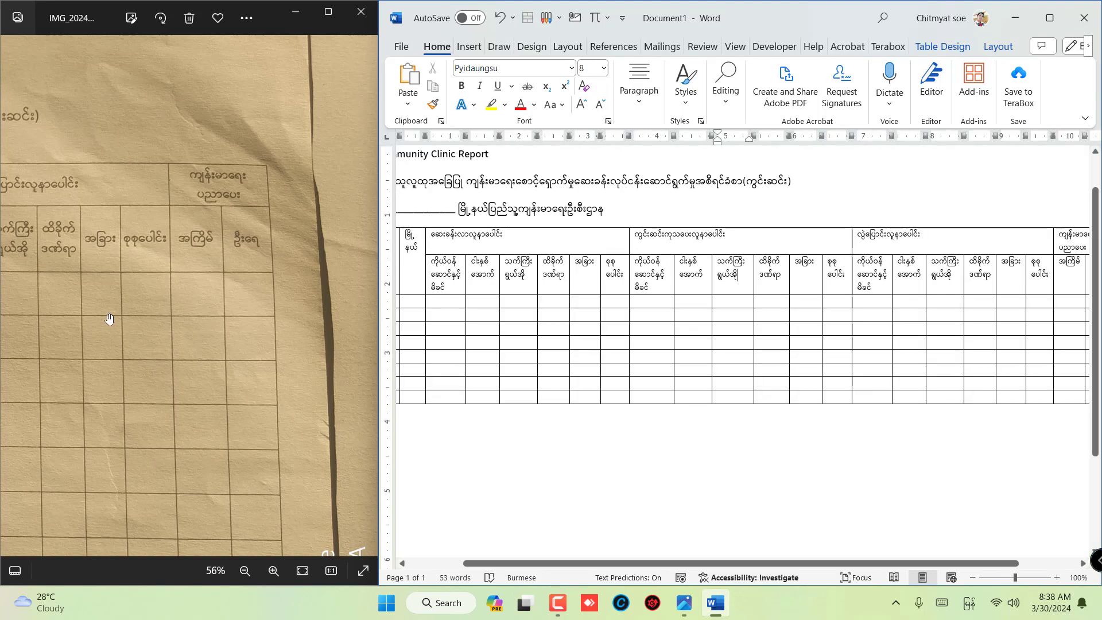
- Add the signature line "တာဝန်ခံလက်မှတ်" followed by a long underscore blank below the table, as in the photo
drag(24, 329, 247, 322)
drag(154, 351, 277, 304)
mouse_move(34, 354)
mouse_down()
mouse_move(184, 345)
mouse_move(336, 313)
mouse_move(152, 336)
mouse_move(247, 307)
mouse_up()
mouse_move(75, 390)
mouse_down()
mouse_move(154, 337)
mouse_move(185, 269)
mouse_up()
click(459, 459)
ctrl+scroll(459, 459, down, 3)
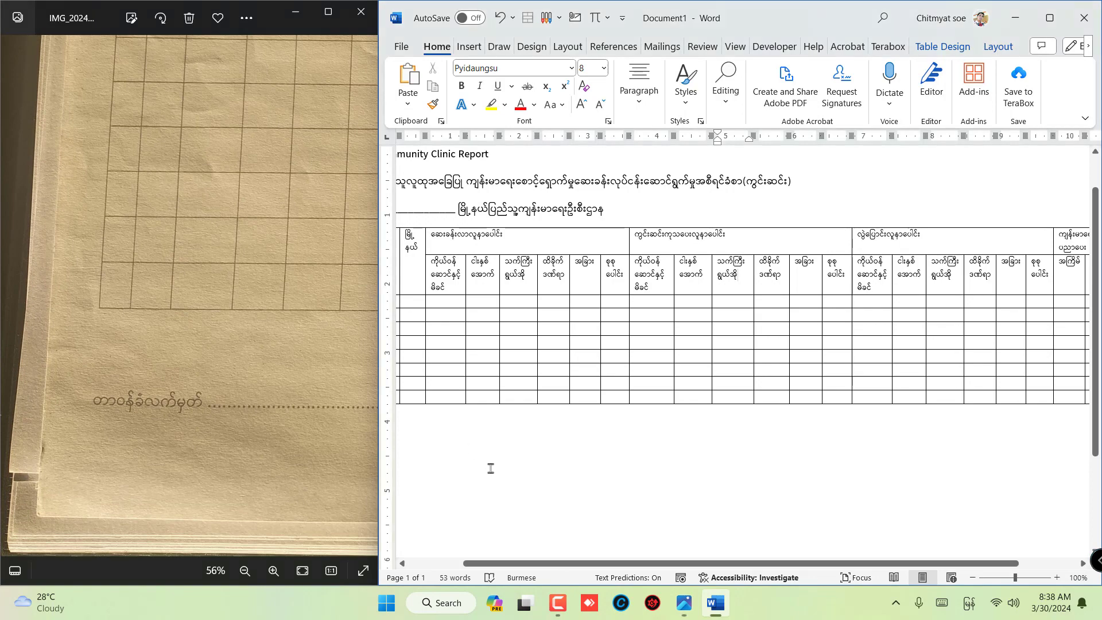
ctrl+scroll(495, 452, down, 1)
click(542, 400)
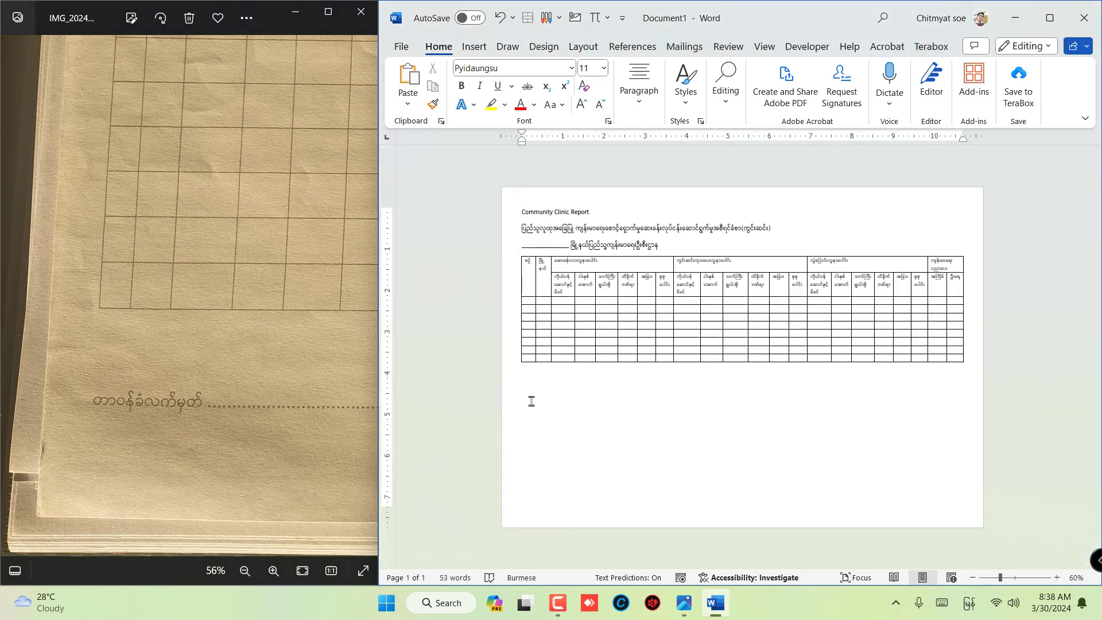
ctrl+scroll(528, 399, up, 7)
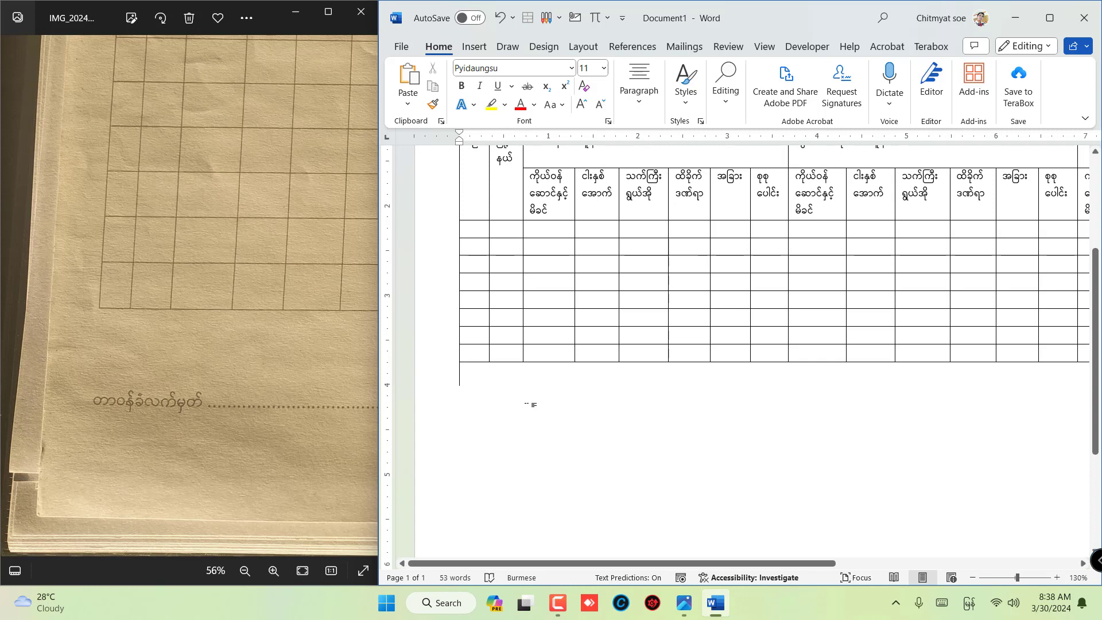
text(တာဝန်)
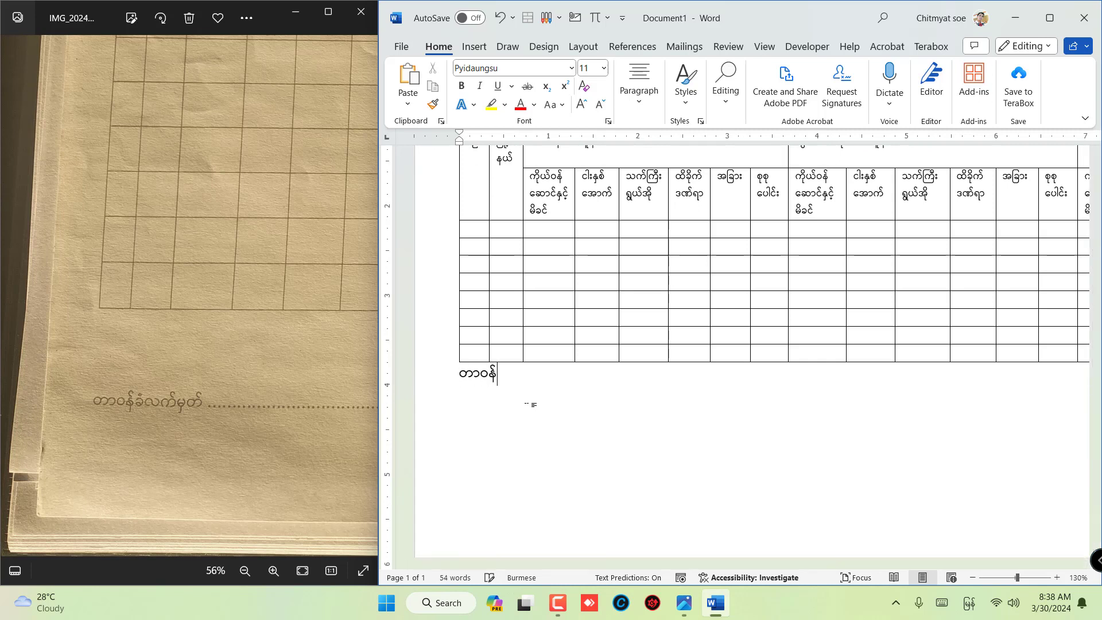
text(ခံလက်မှတ် ___________________________)
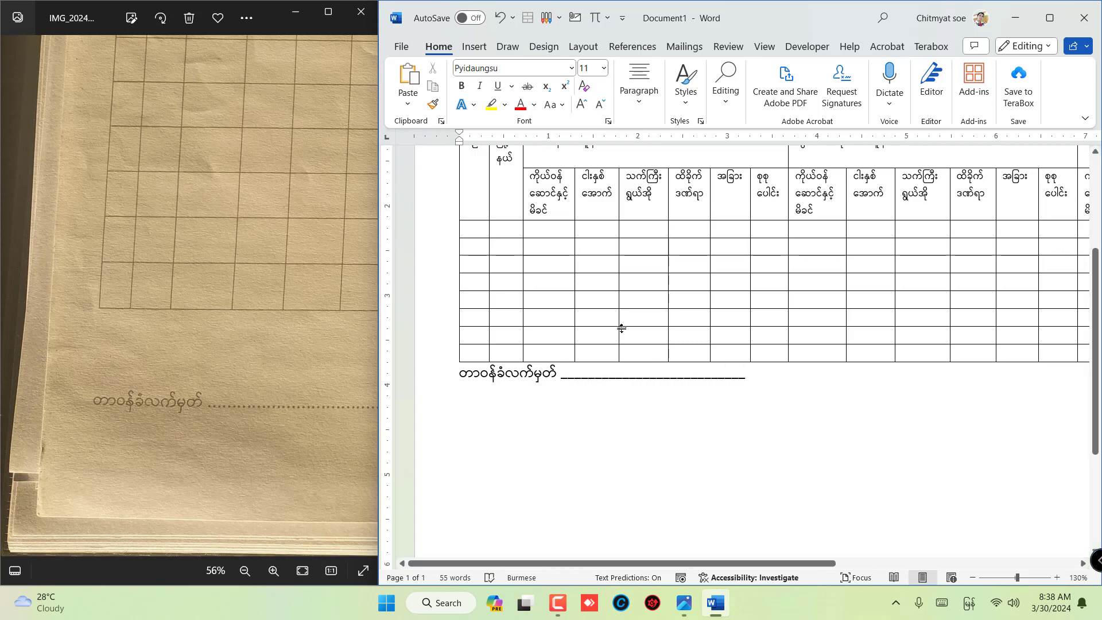
- Insert an empty line between the table and the signature line
scroll(620, 327, down, 7)
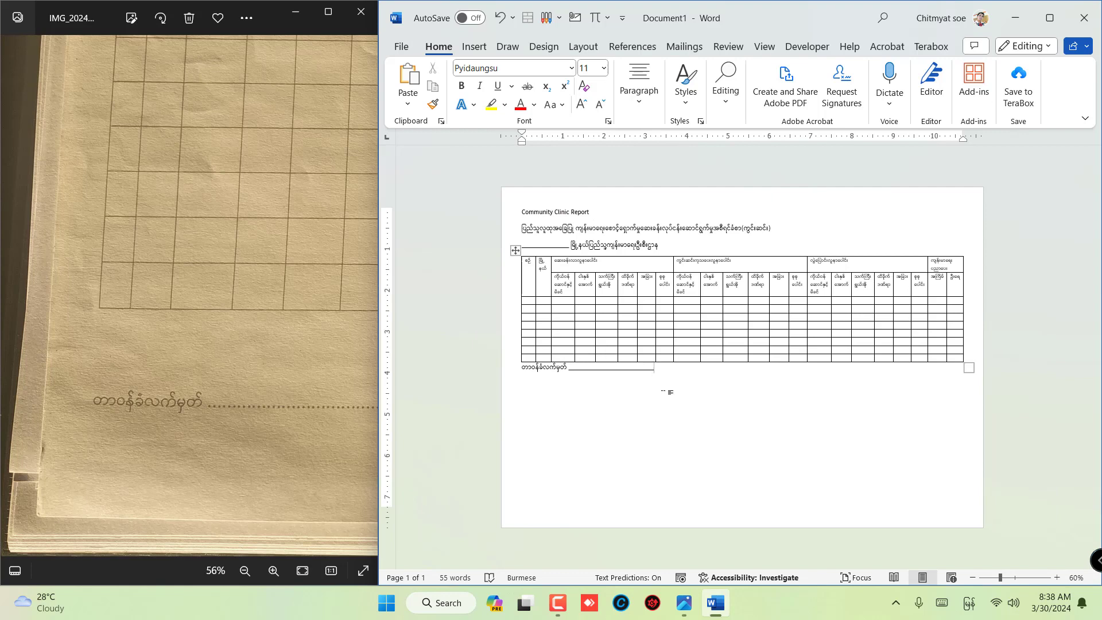
scroll(610, 387, up, 7)
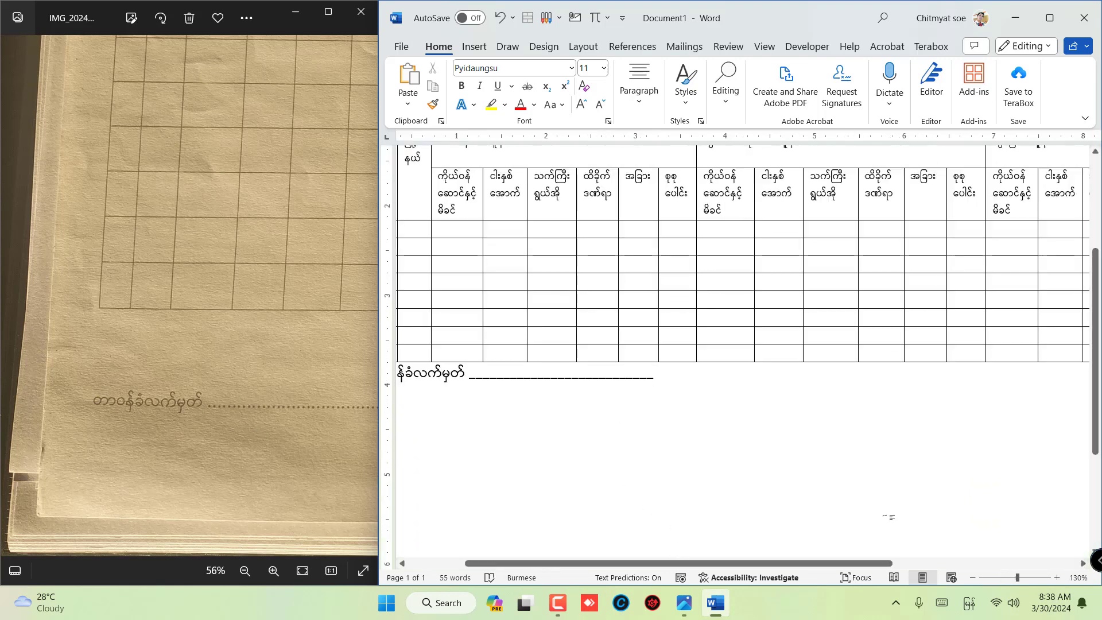
drag(790, 562, 733, 562)
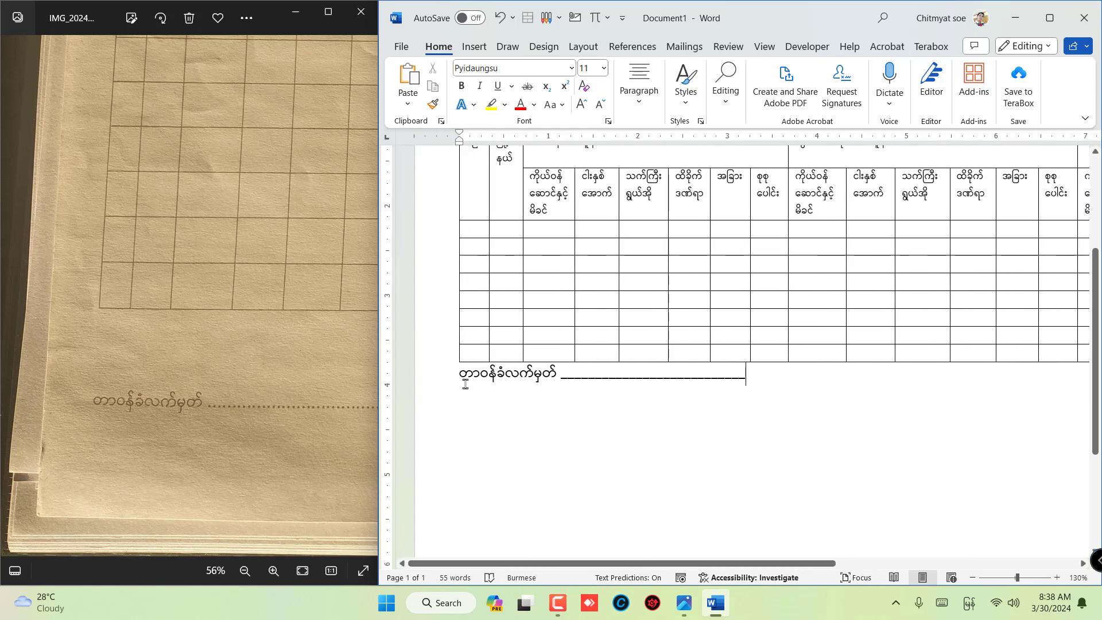
click(459, 379)
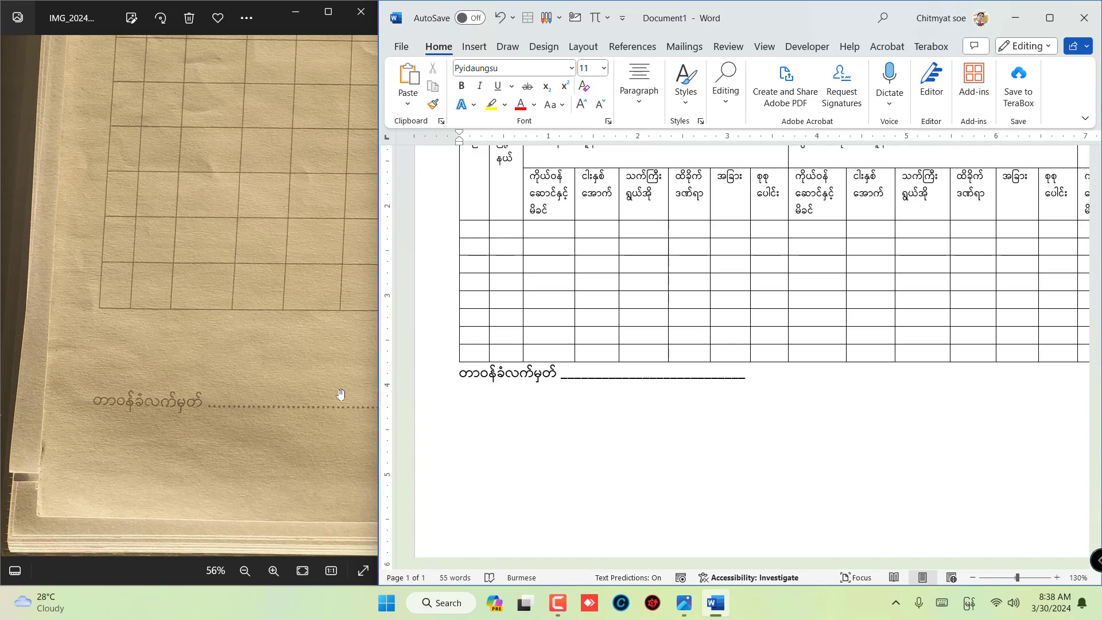
key(Return)
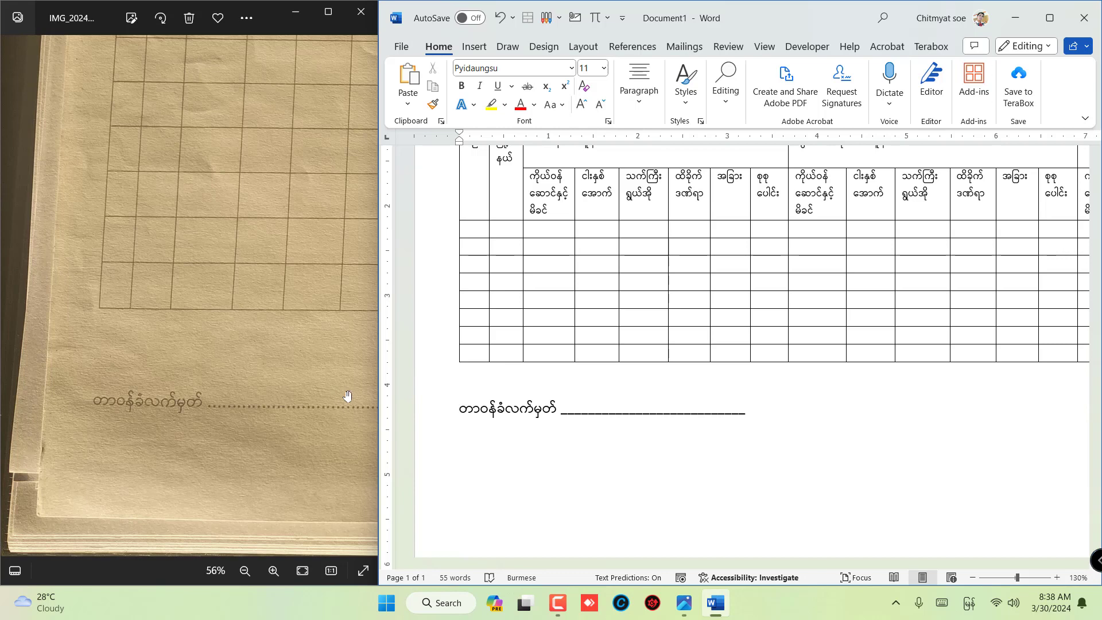
- Center the three title lines above the table, matching the photographed form
scroll(770, 329, up, 3)
scroll(769, 328, down, 1)
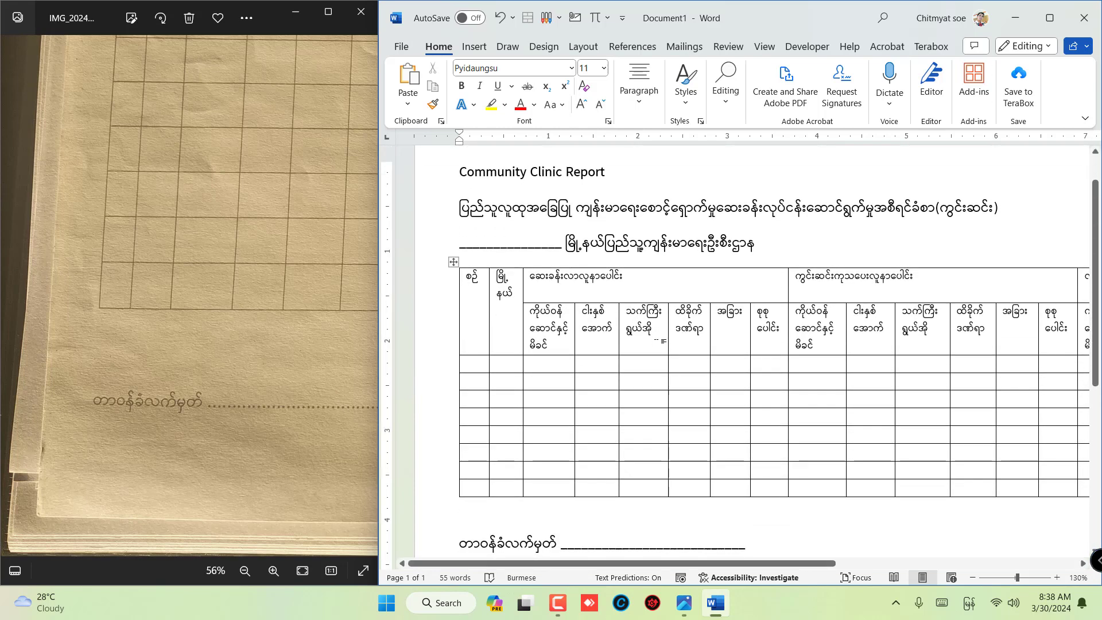
scroll(229, 246, down, 5)
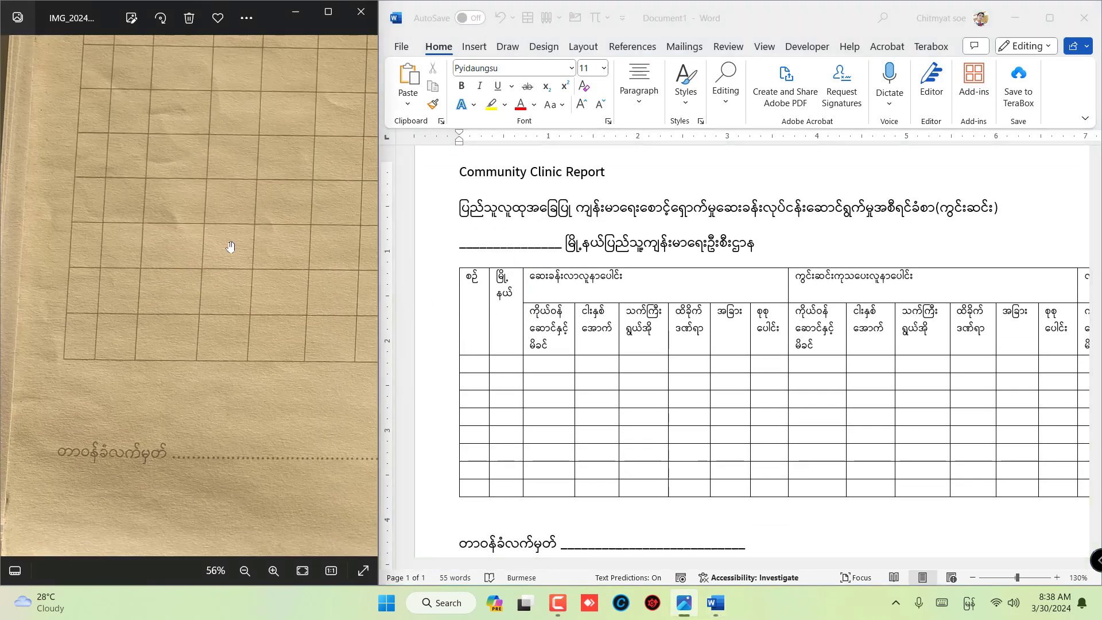
scroll(274, 356, down, 3)
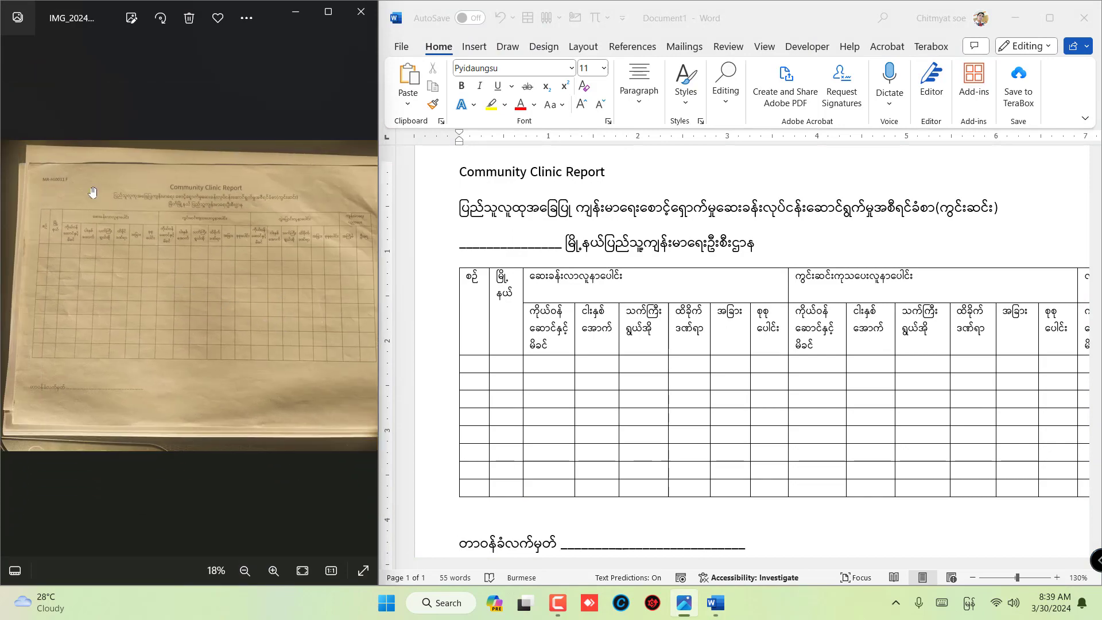
click(740, 280)
ctrl+scroll(740, 279, down, 3)
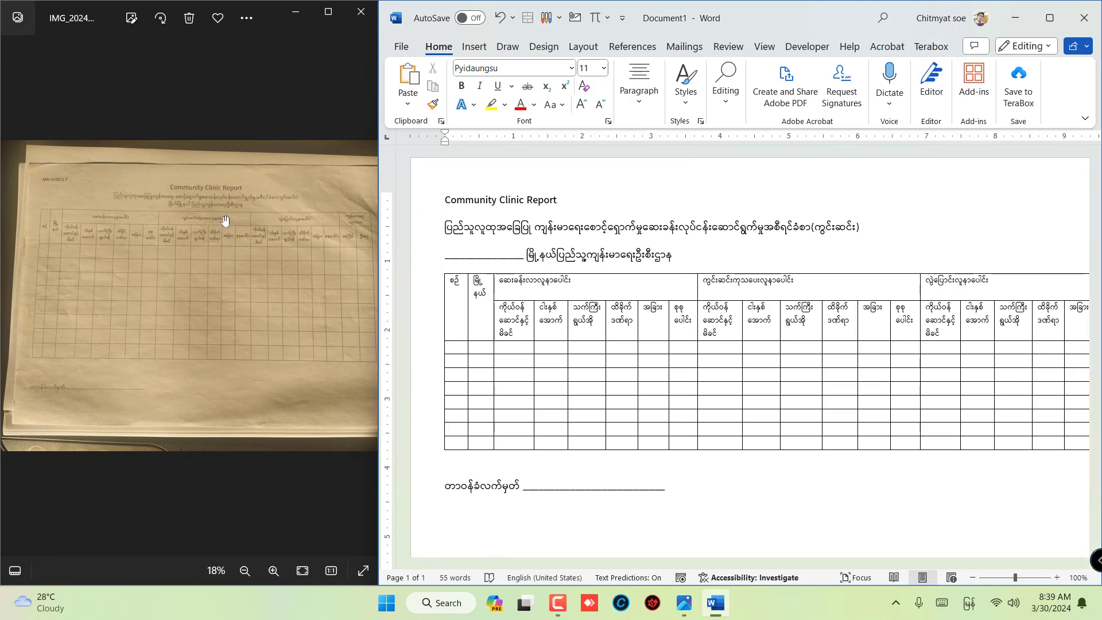
click(632, 226)
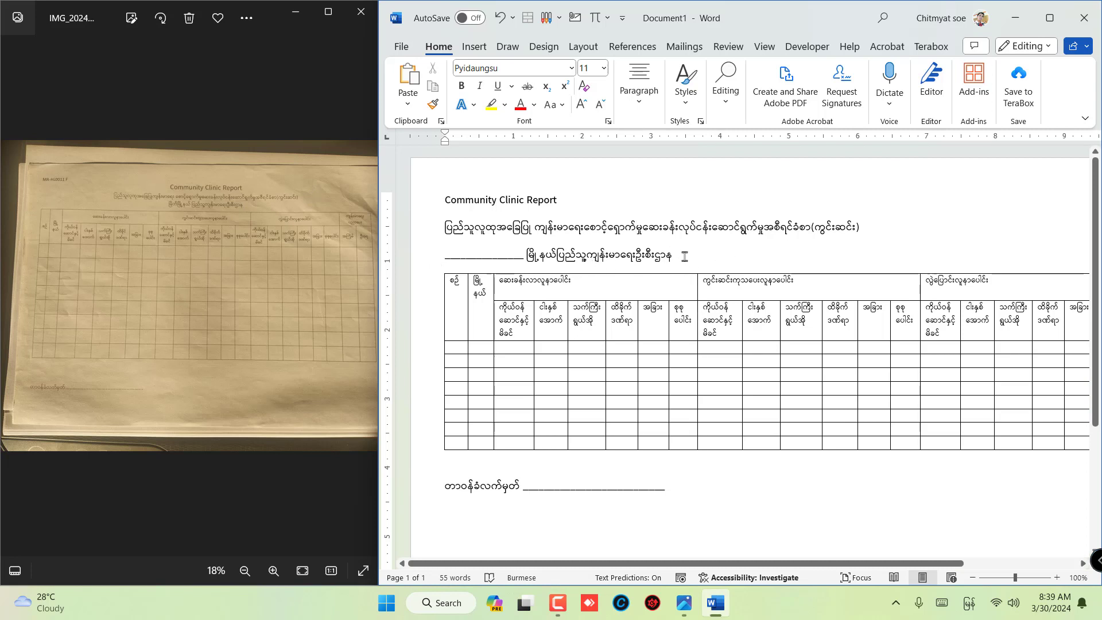
drag(684, 256, 380, 213)
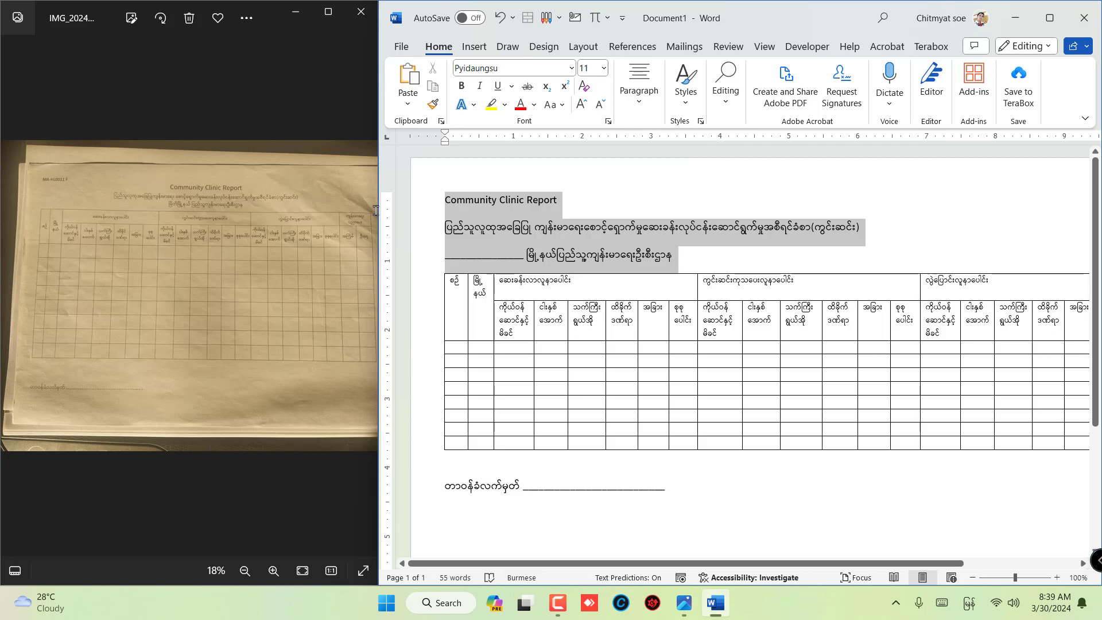
click(650, 109)
click(646, 166)
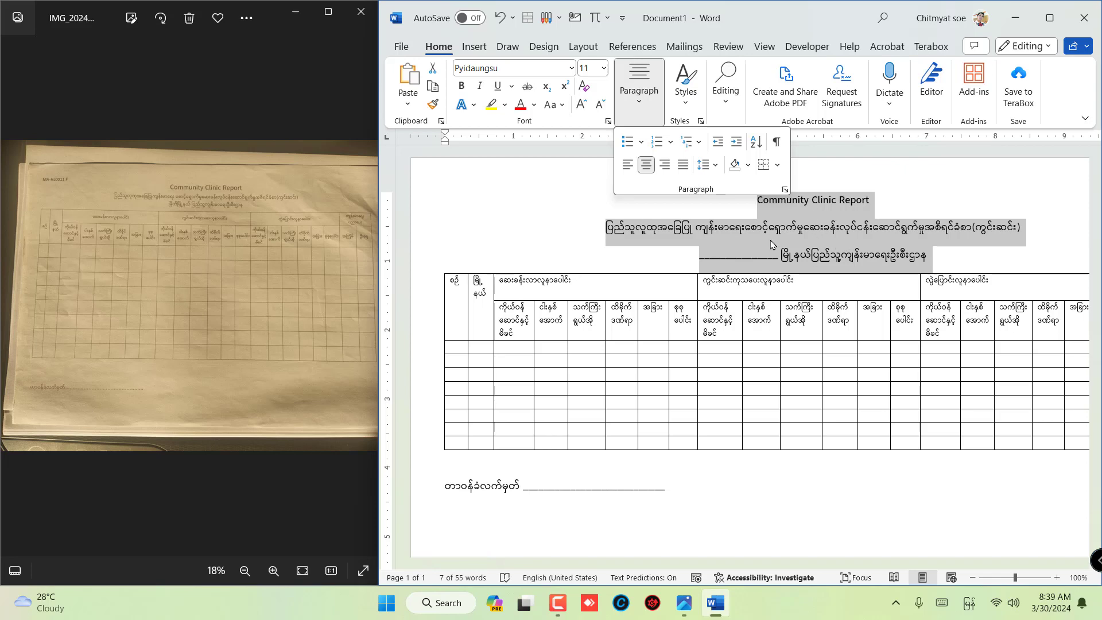
click(811, 22)
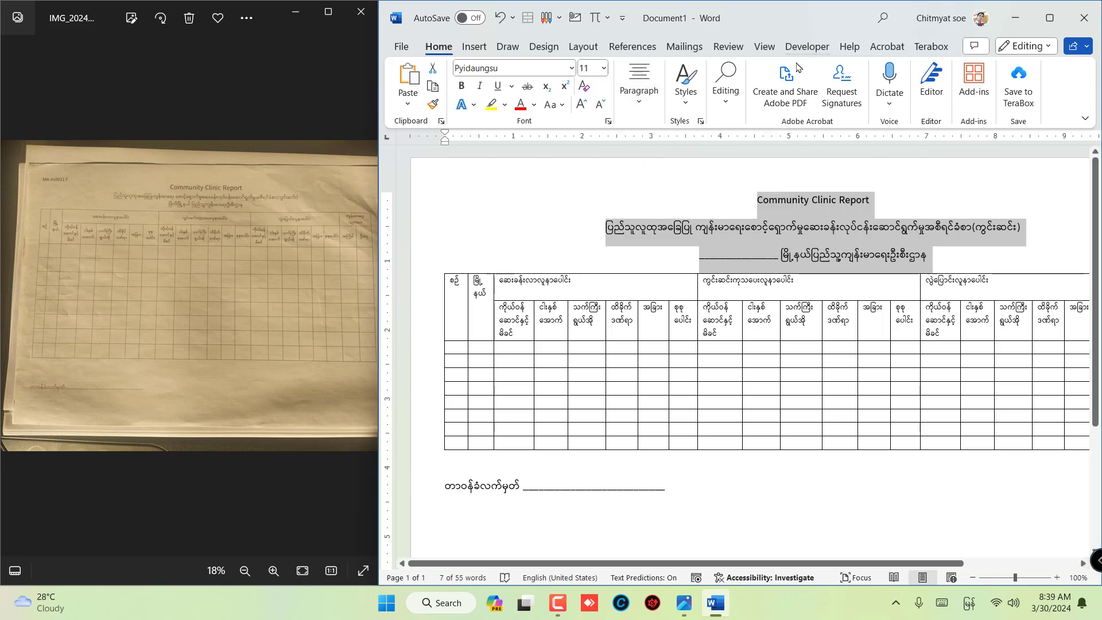
- Remove the space after paragraph from the three title lines
click(641, 111)
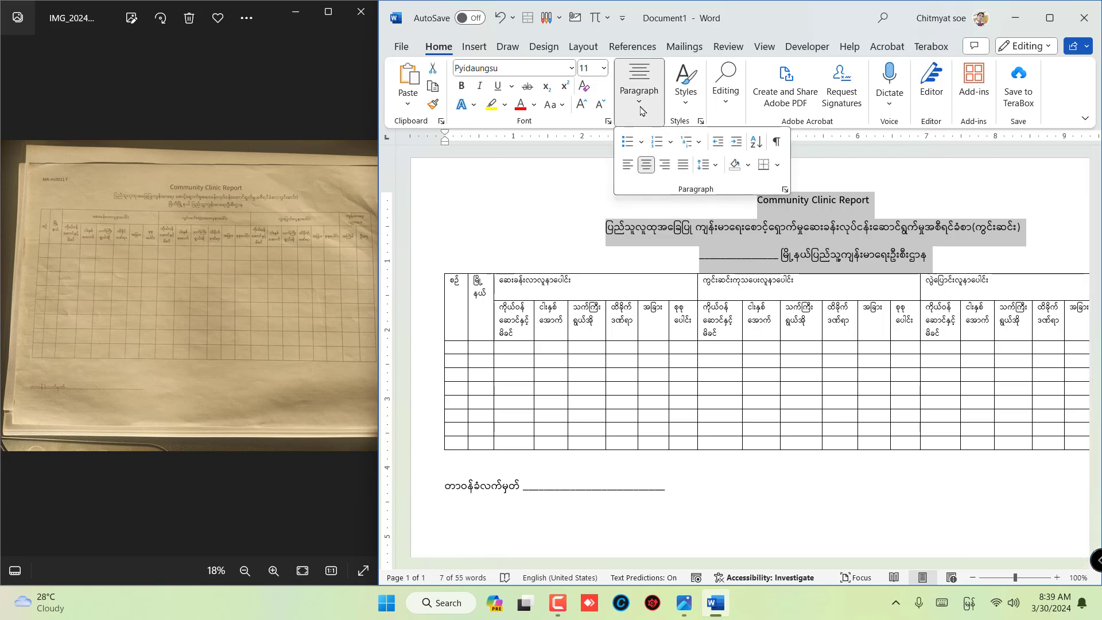
click(716, 166)
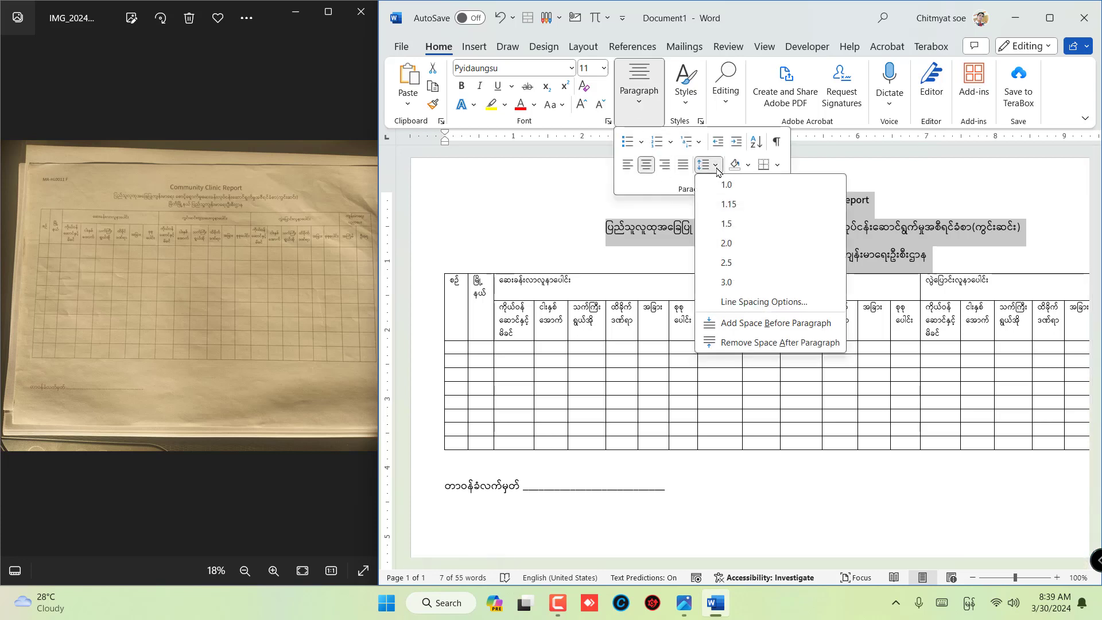
click(716, 169)
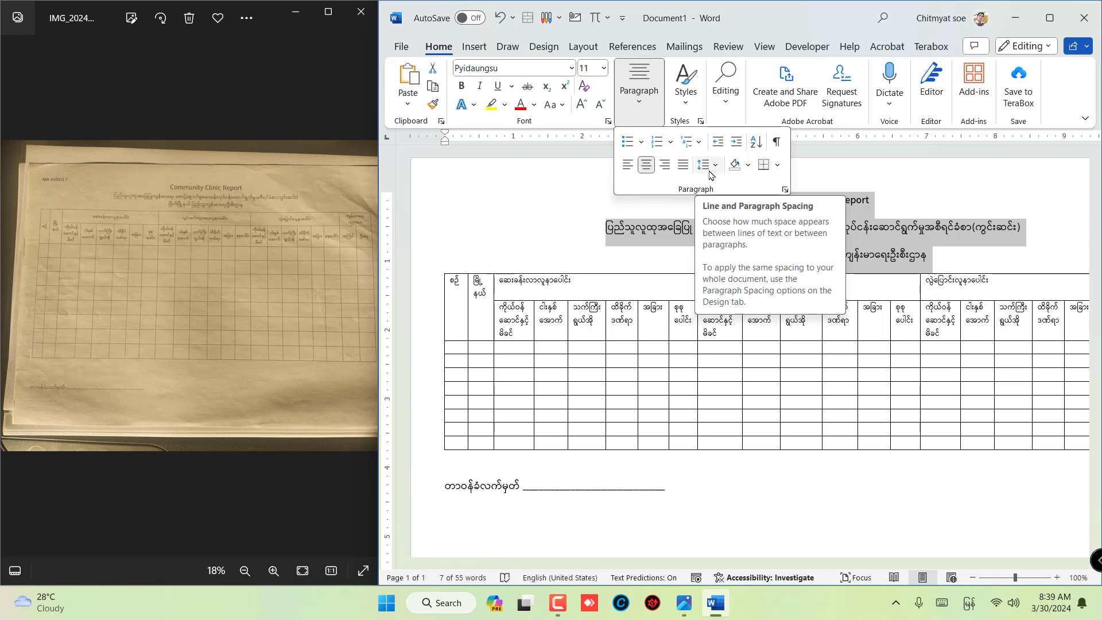
click(709, 171)
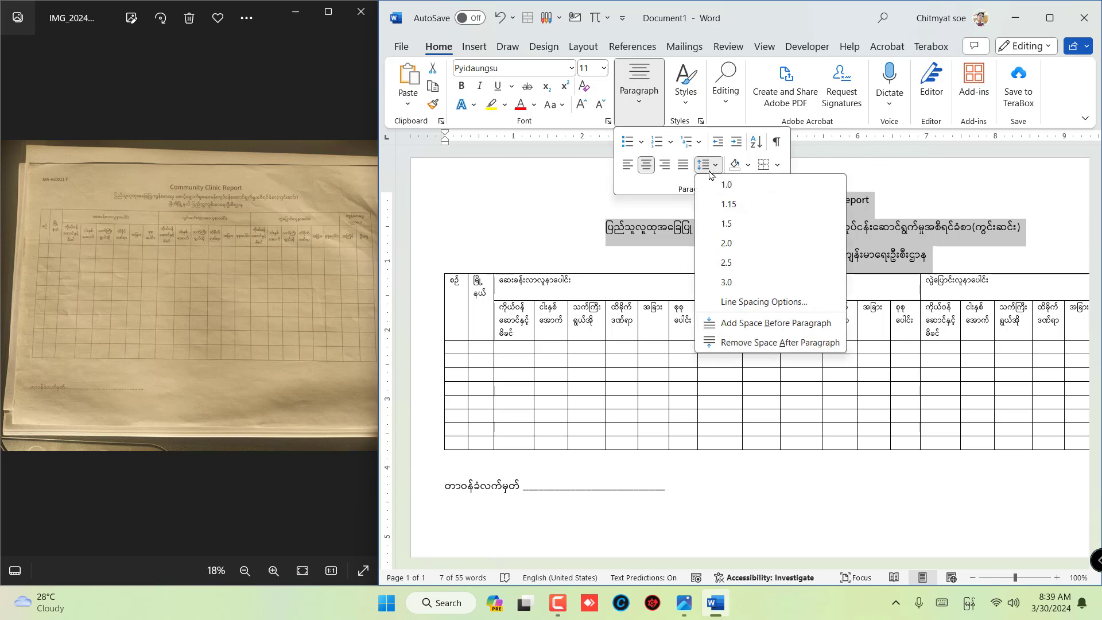
click(774, 343)
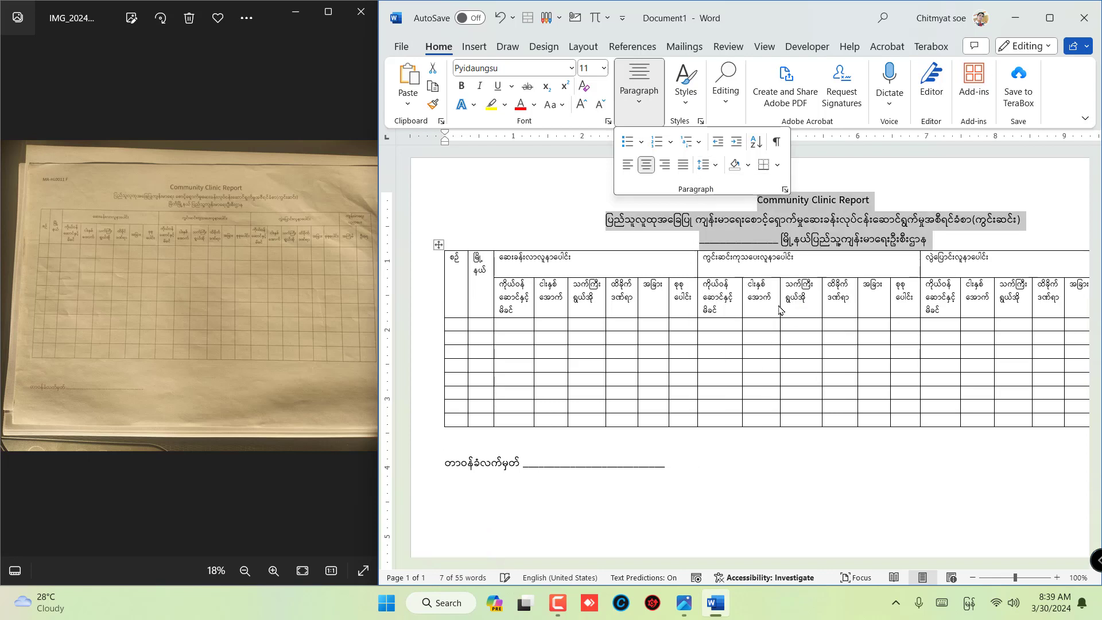
click(776, 249)
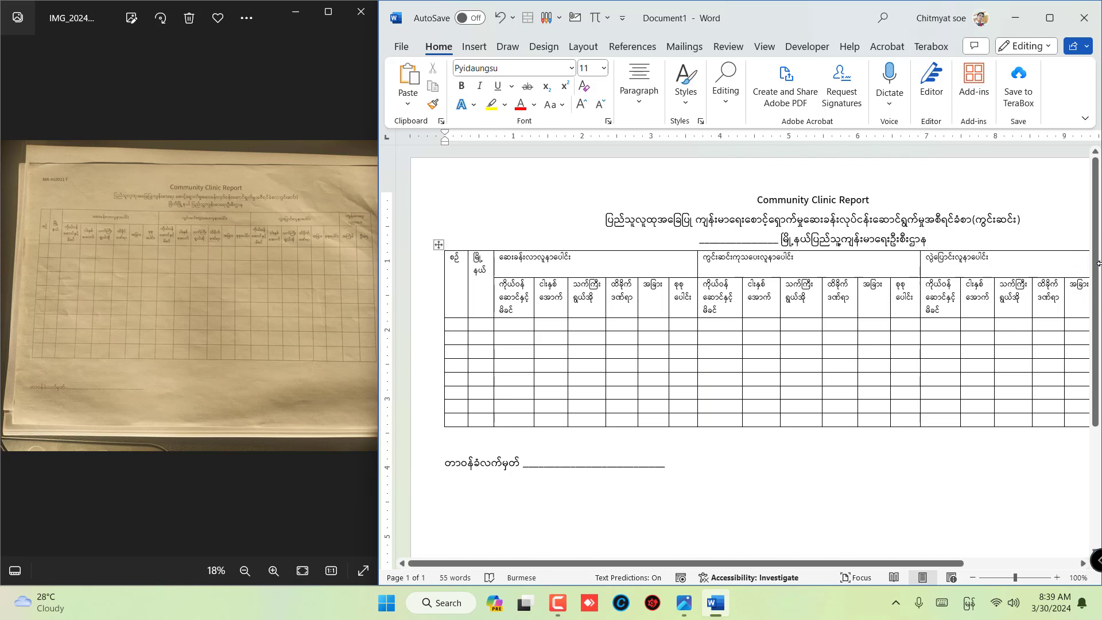
- Add space after the third title line to separate it from the table
key(Return)
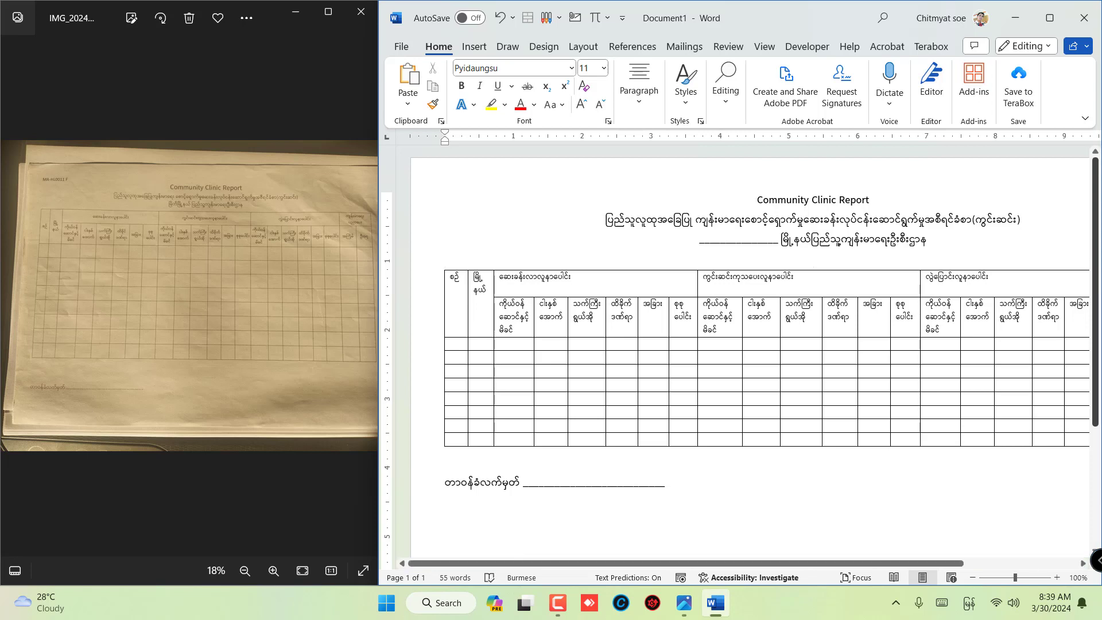
key(BackSpace)
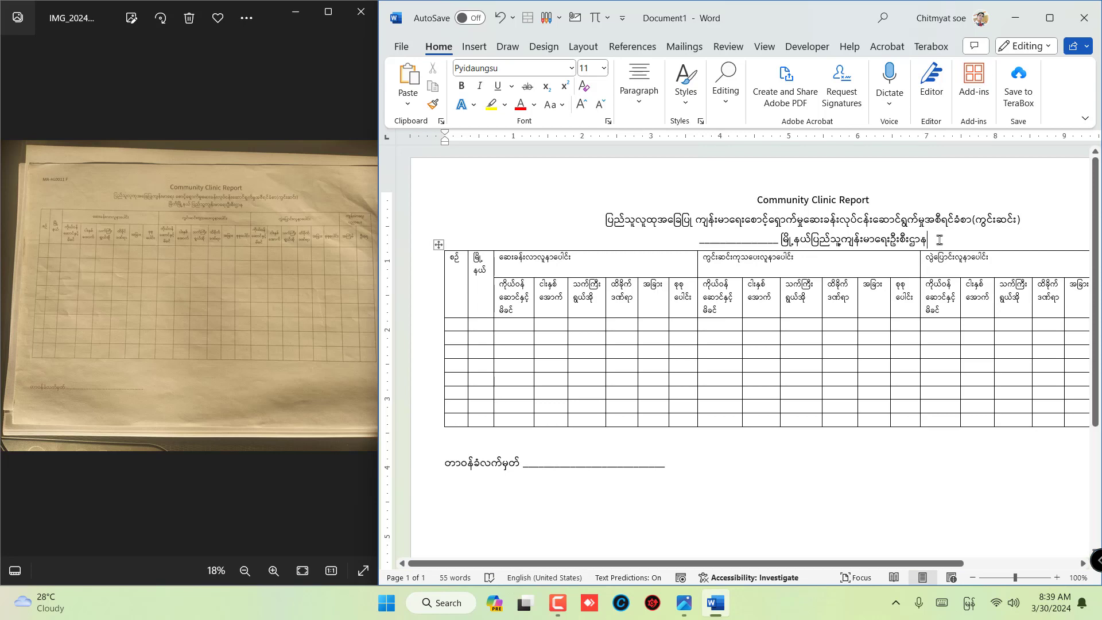
drag(939, 240, 671, 244)
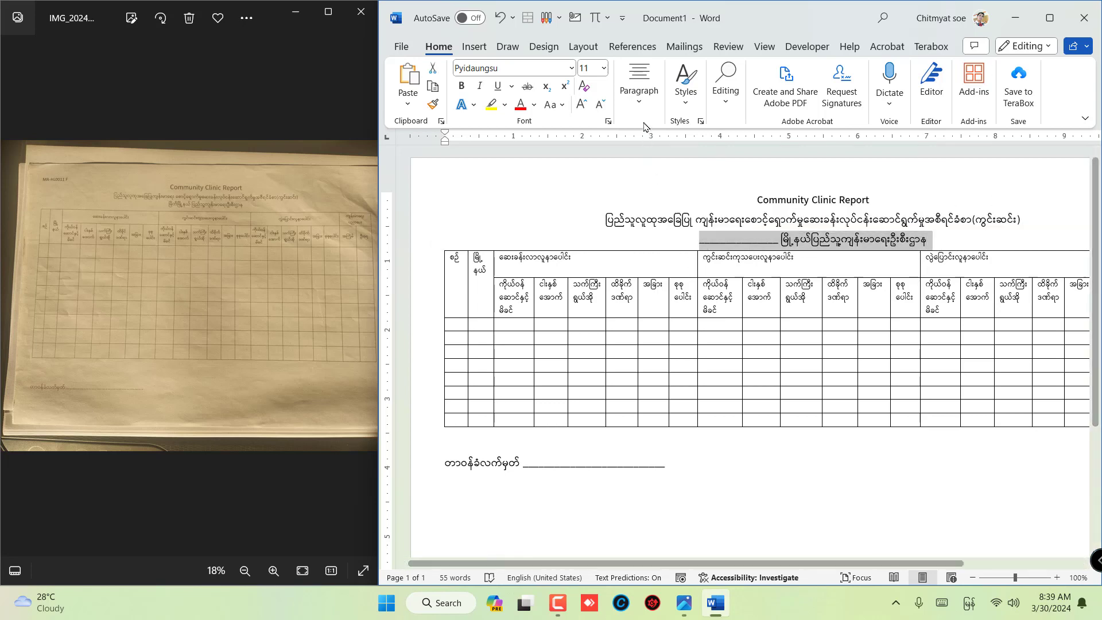
click(639, 91)
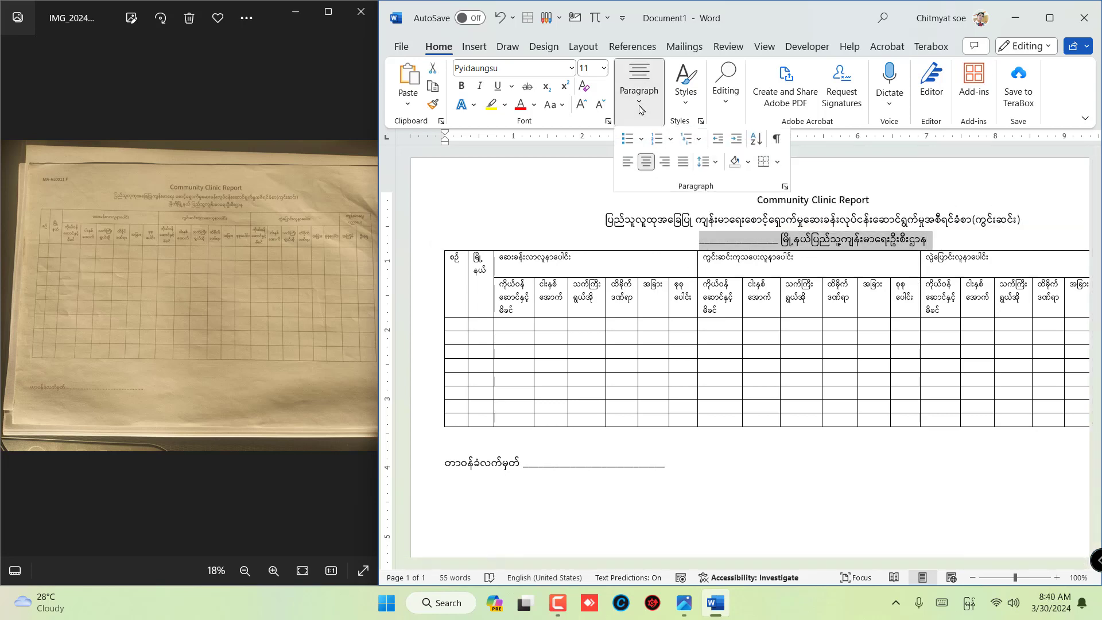
click(707, 167)
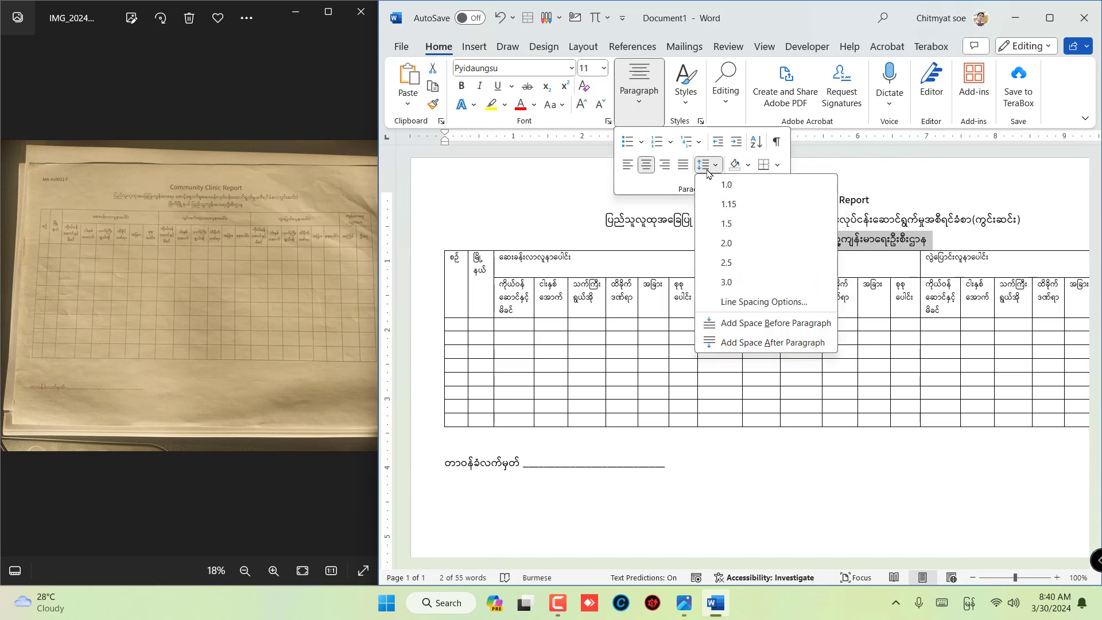
click(761, 342)
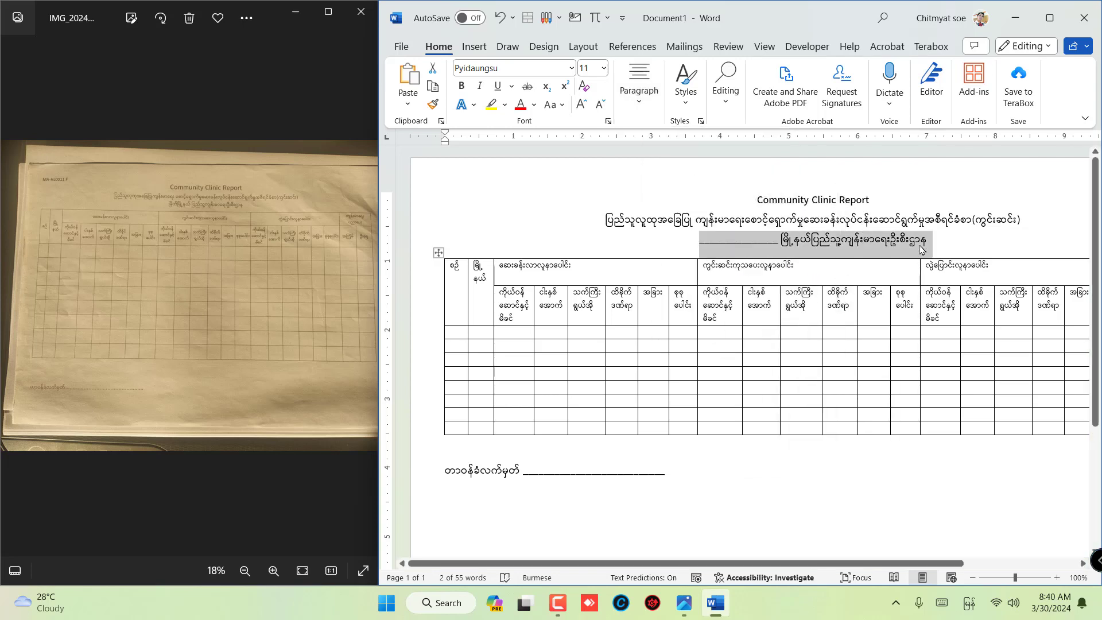
- Increase the font size of the title "Community Clinic Report" to 14
scroll(805, 250, down, 2)
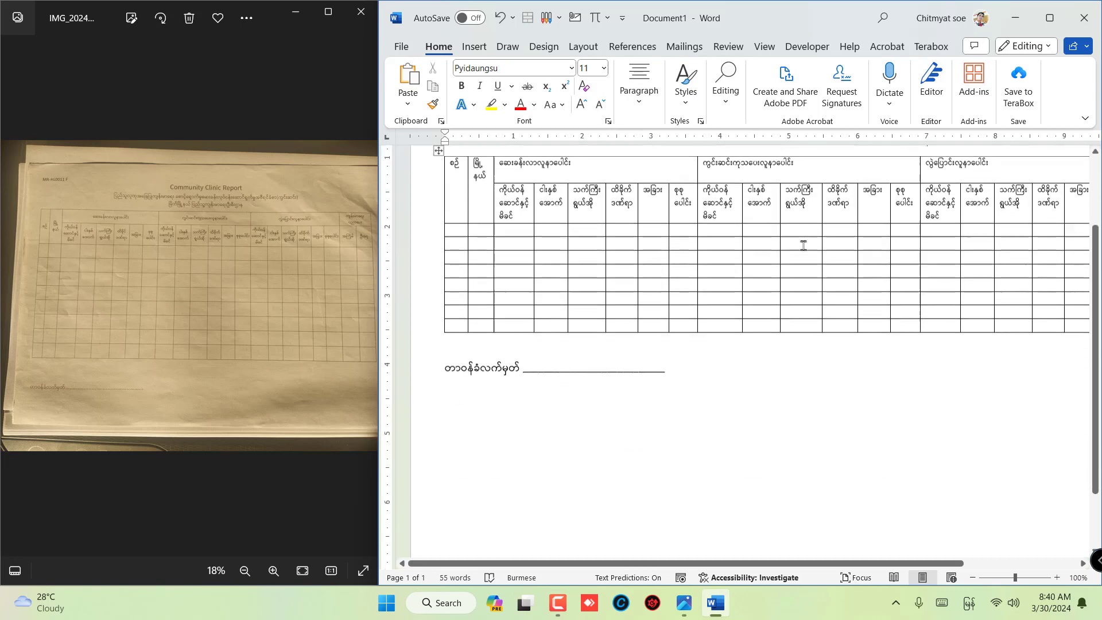
scroll(803, 245, up, 2)
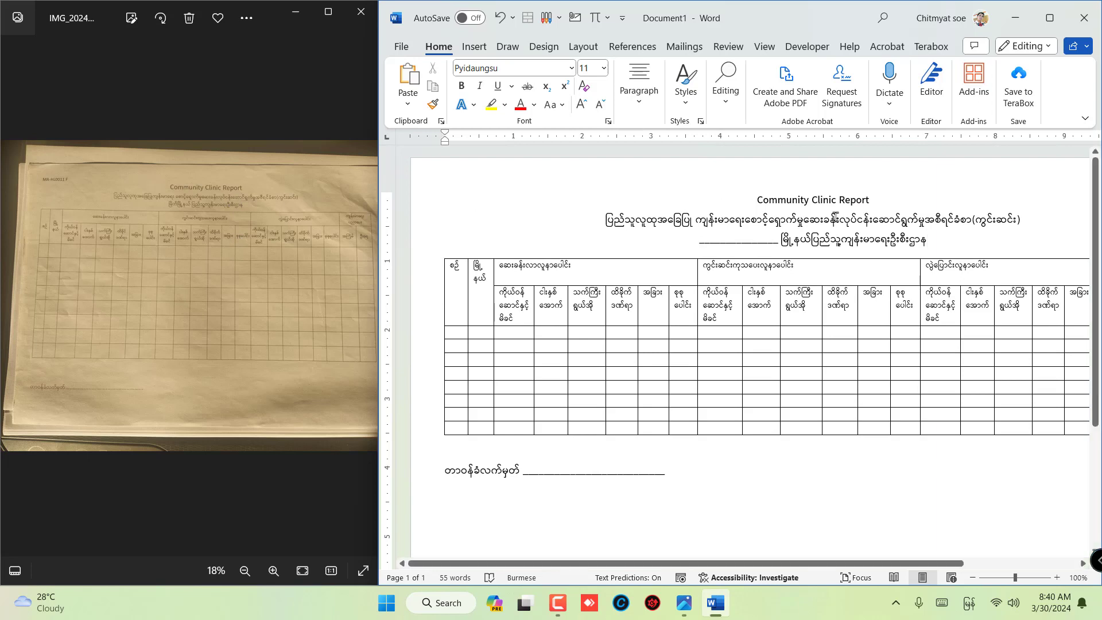
drag(871, 200, 743, 198)
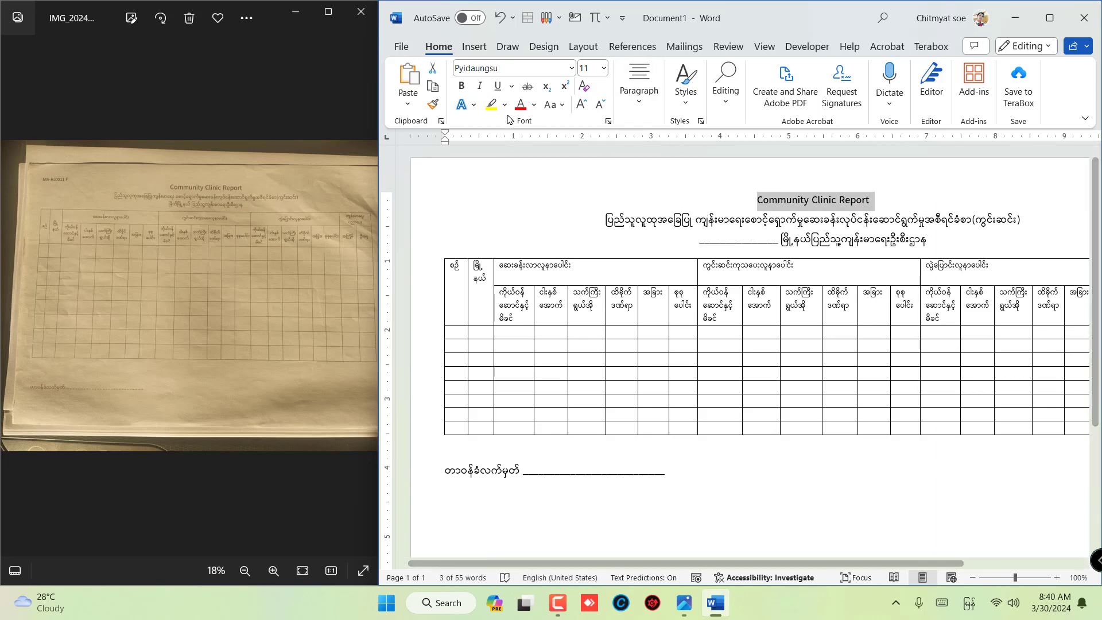
click(581, 105)
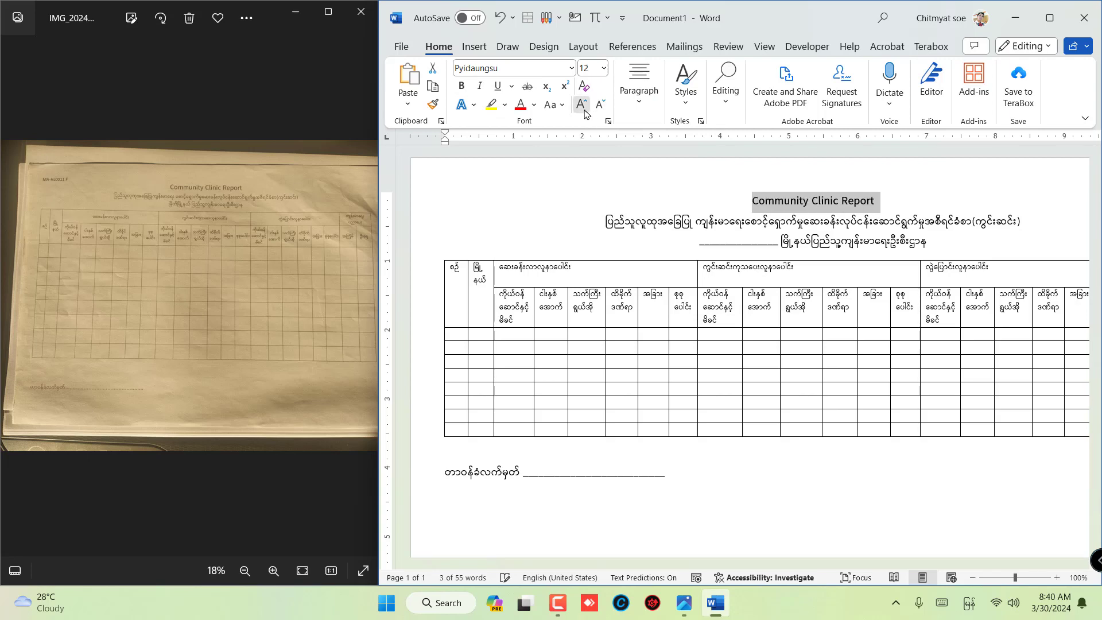
click(581, 105)
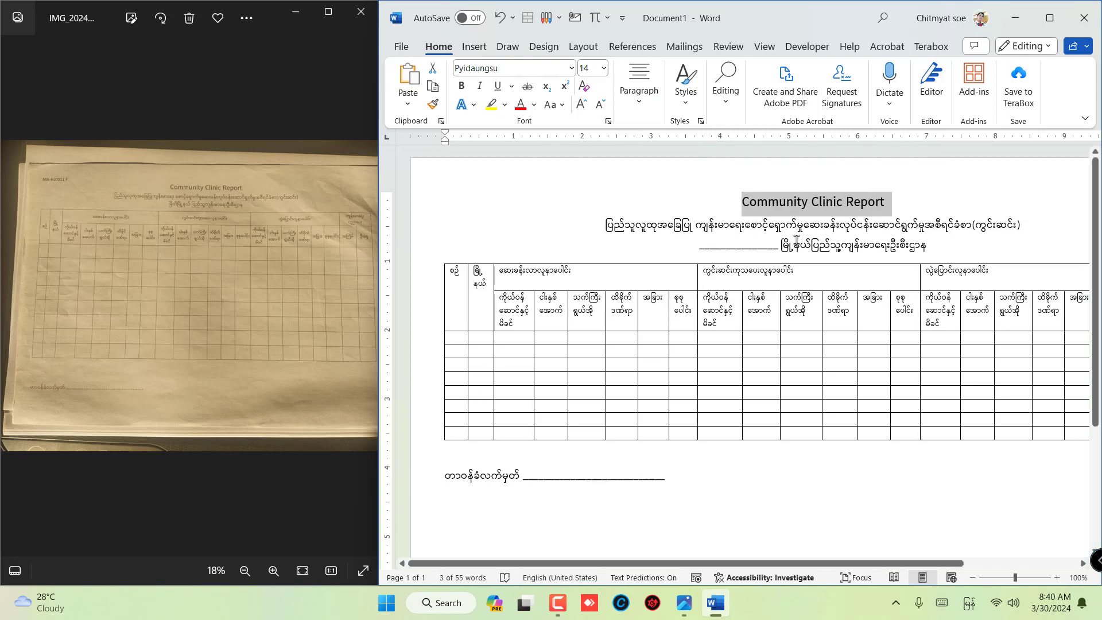
- Examine the table header layout and text alignment in the photographed form and compare it with the Word table
click(810, 219)
scroll(721, 264, down, 4)
scroll(720, 263, up, 3)
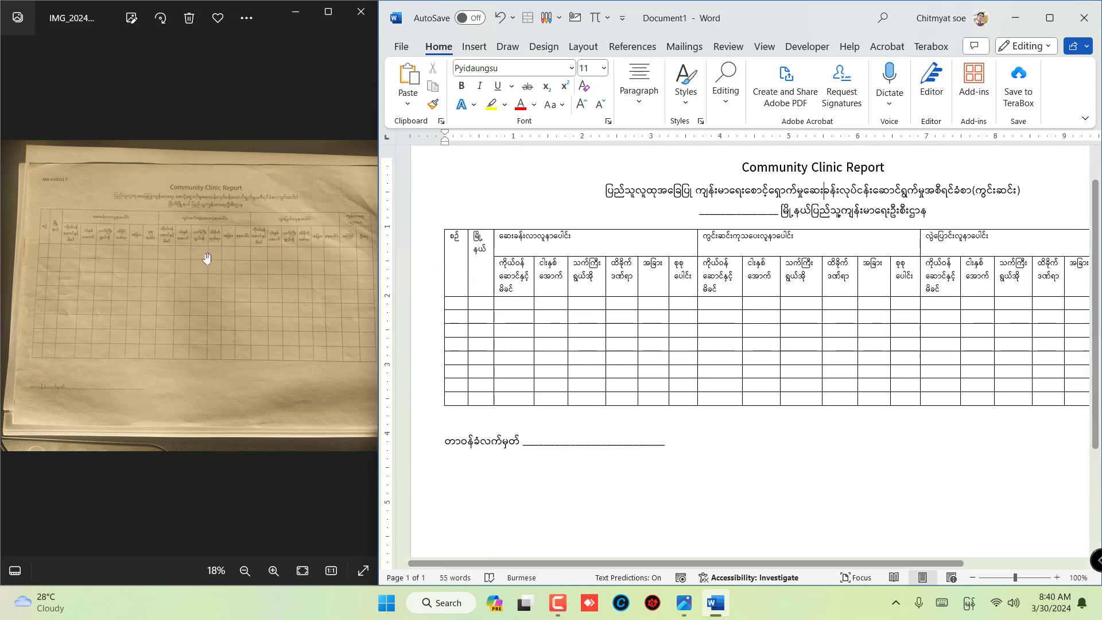
scroll(166, 244, up, 4)
drag(163, 247, 313, 276)
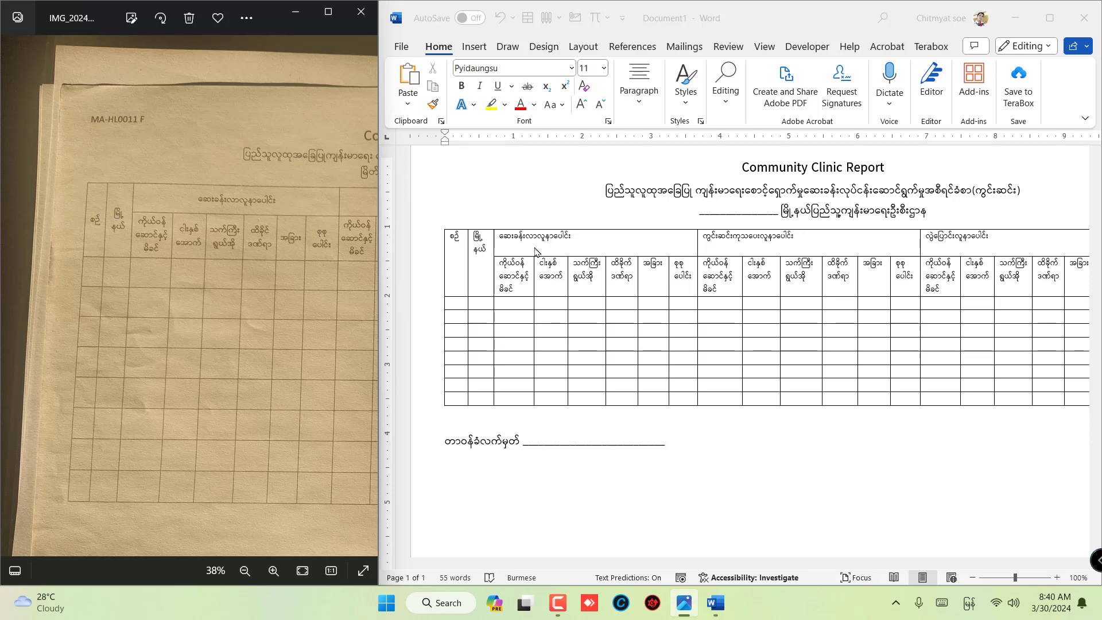
click(560, 276)
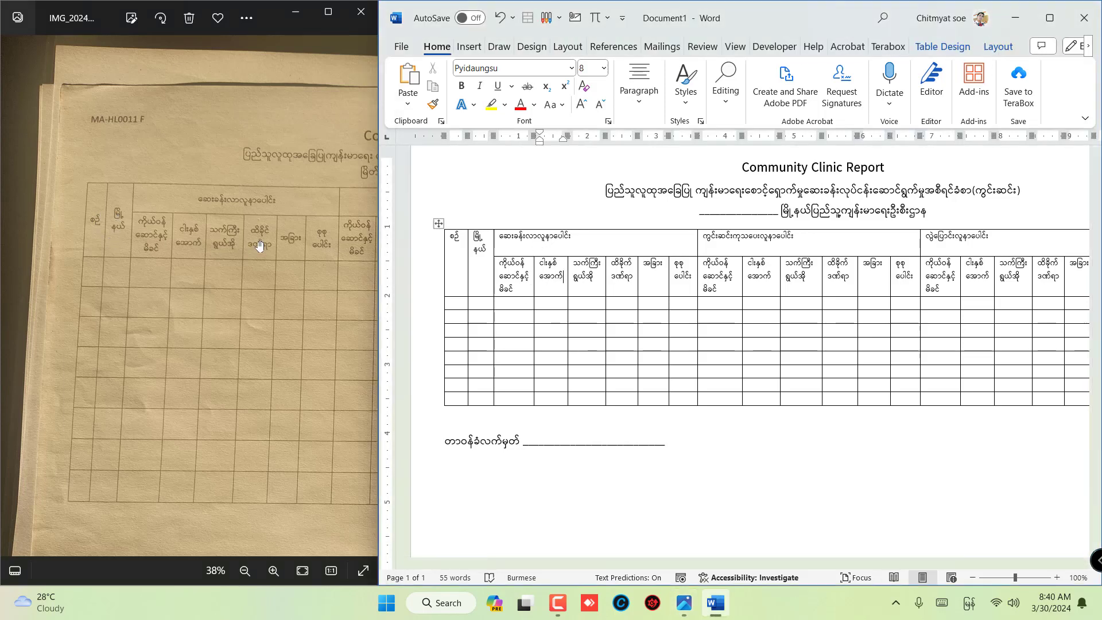
drag(273, 255, 26, 252)
drag(220, 266, 295, 282)
drag(142, 276, 275, 308)
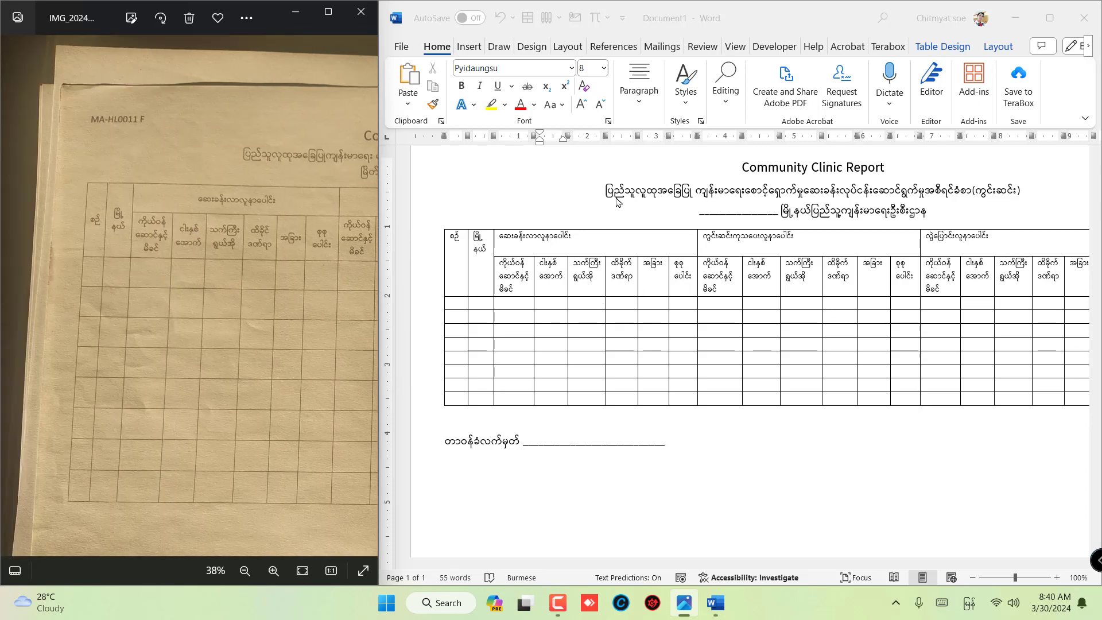
click(631, 92)
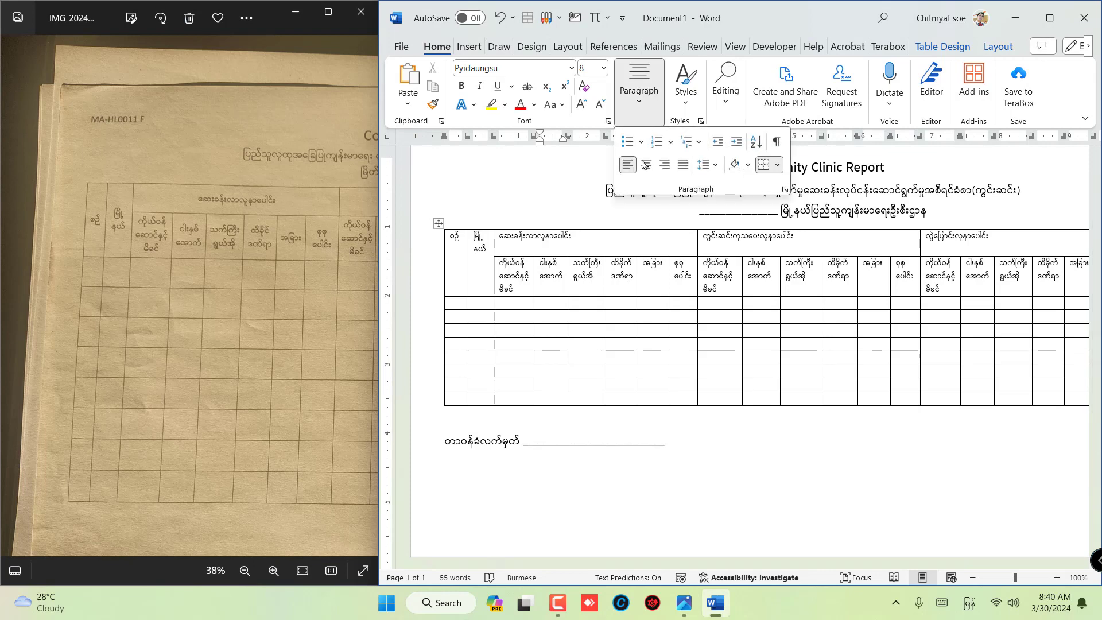
click(594, 277)
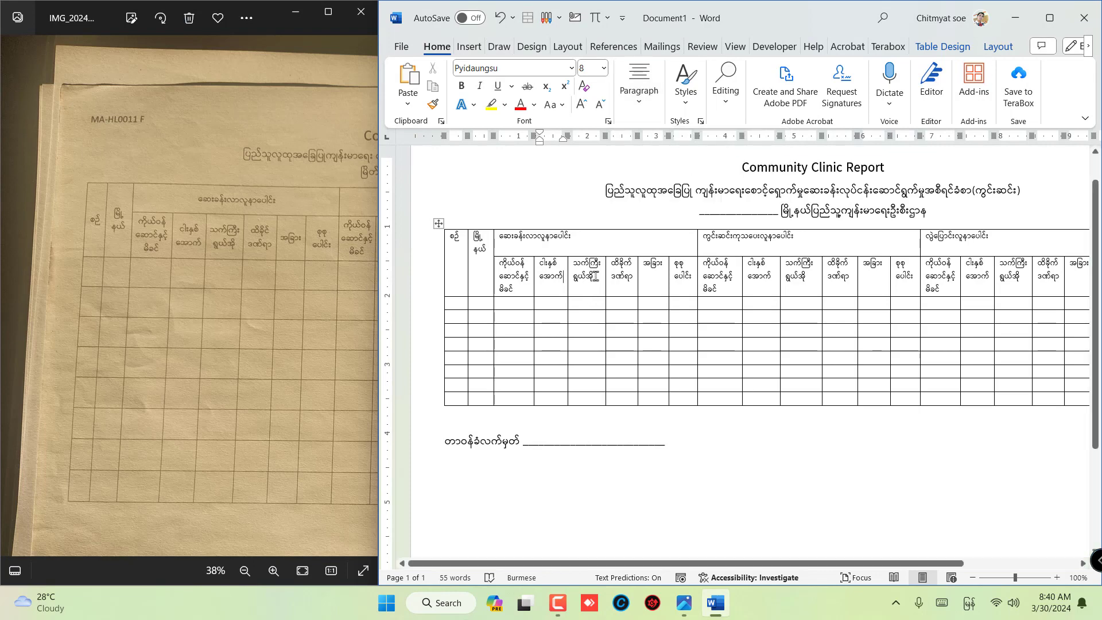
click(439, 223)
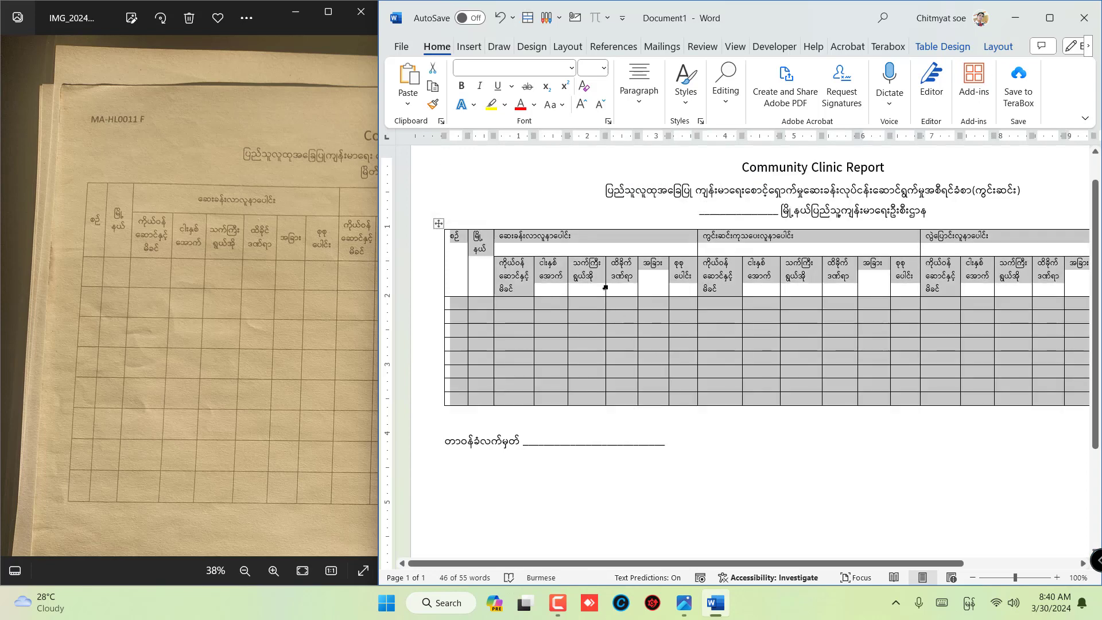
click(605, 286)
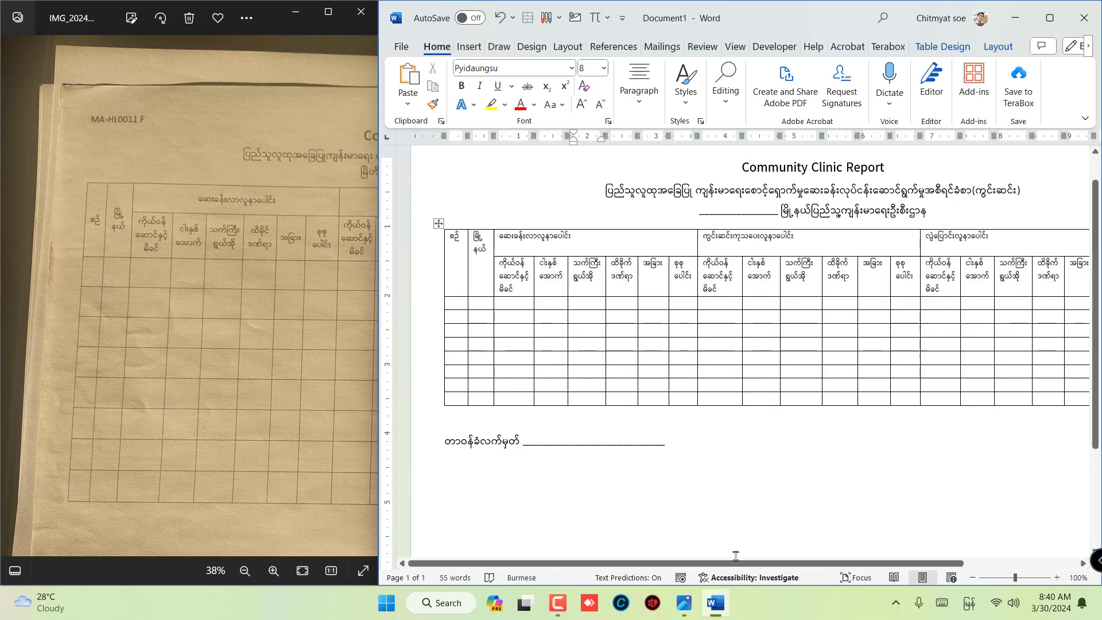
click(557, 602)
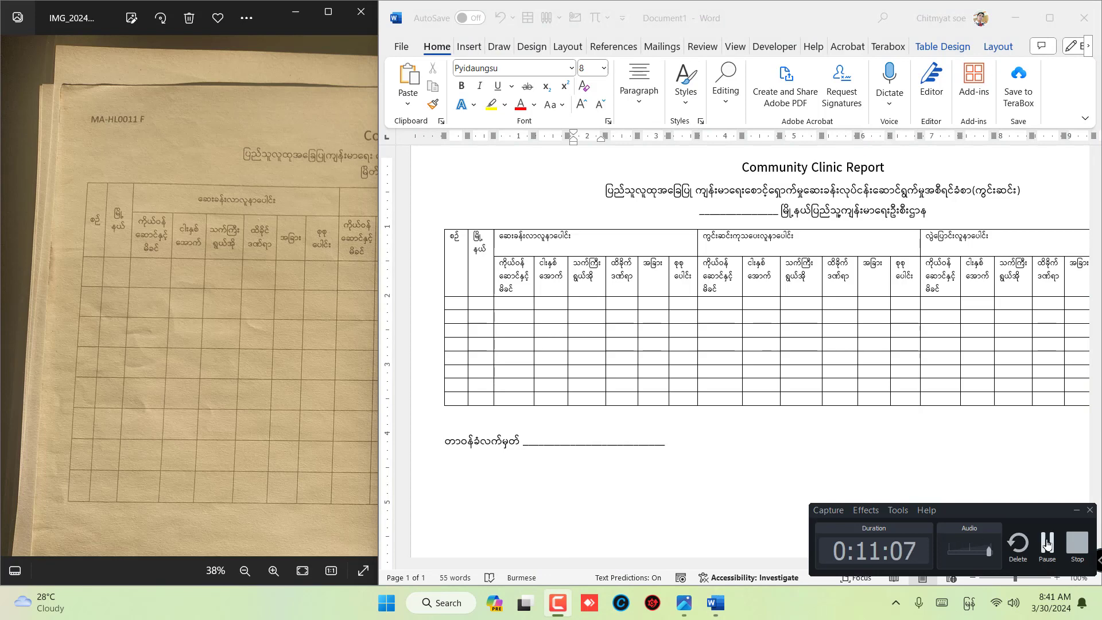
click(595, 402)
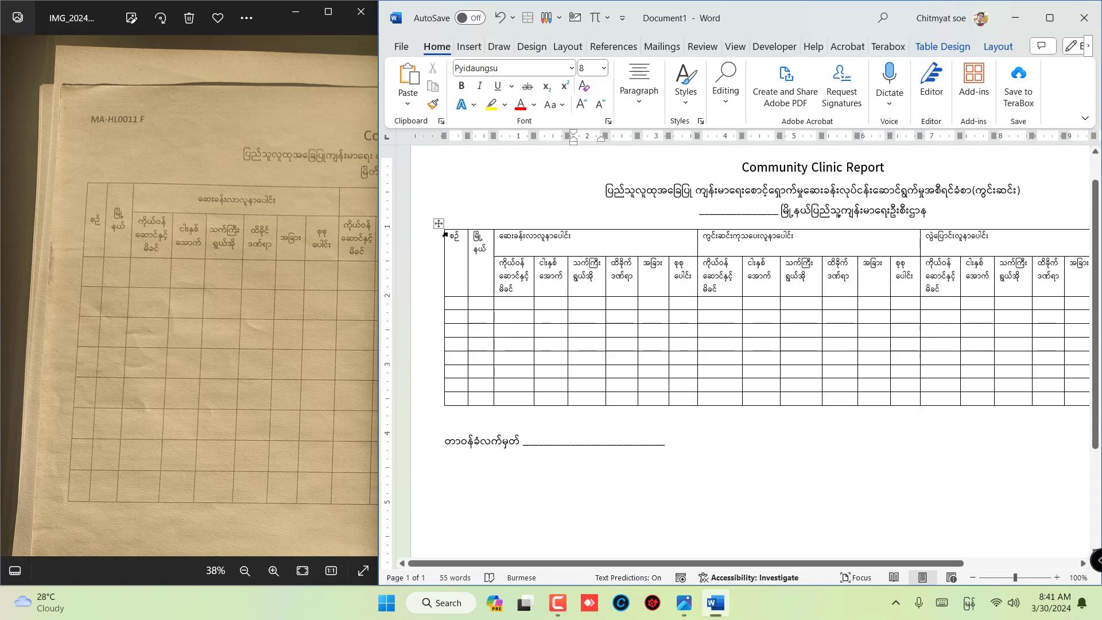
- Center the text of the whole table horizontally and vertically within its cells
ctrl+scroll(551, 343, up, 5)
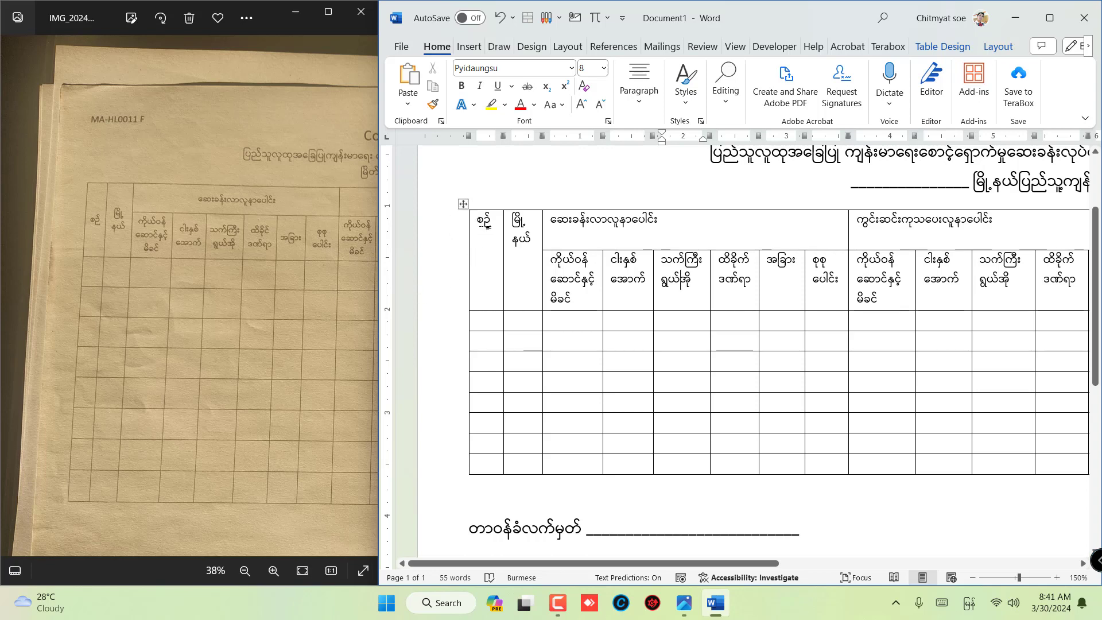
click(462, 204)
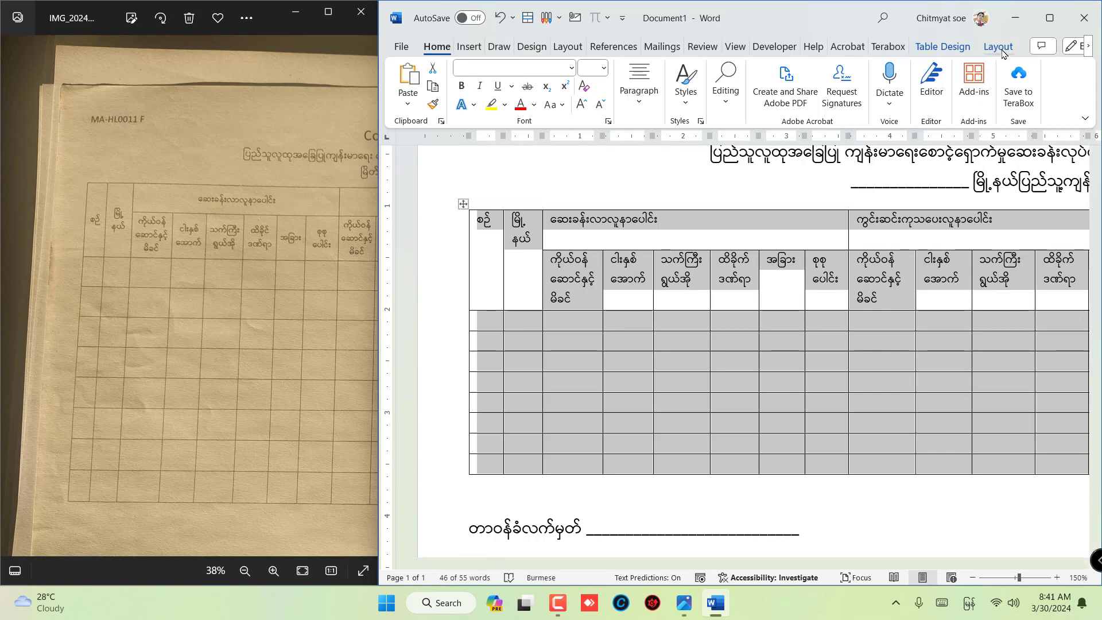
click(998, 47)
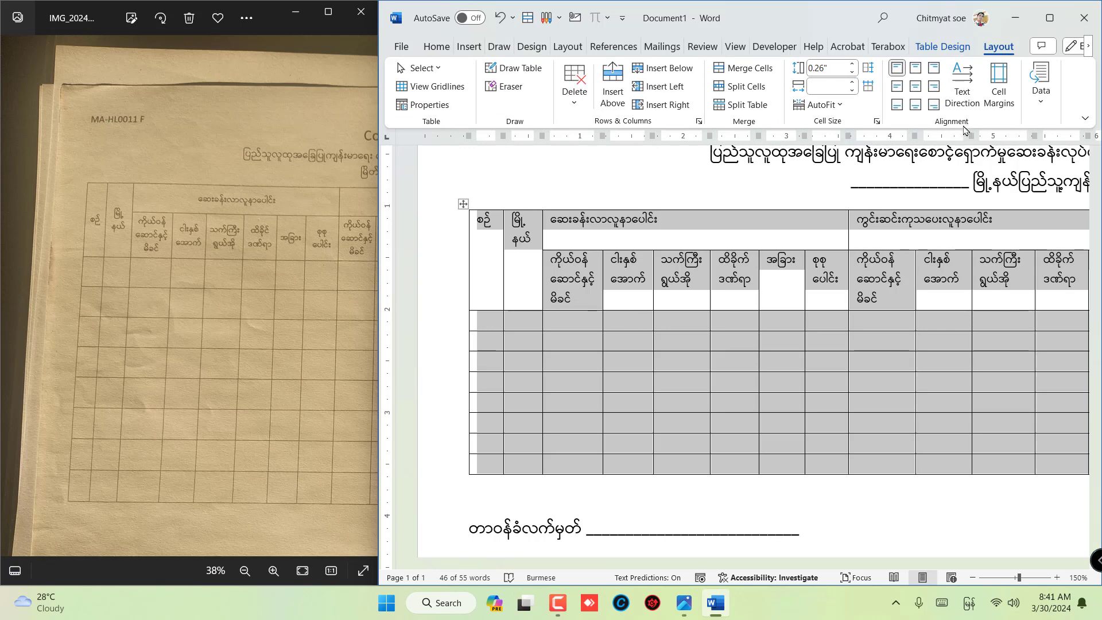
click(918, 90)
click(640, 291)
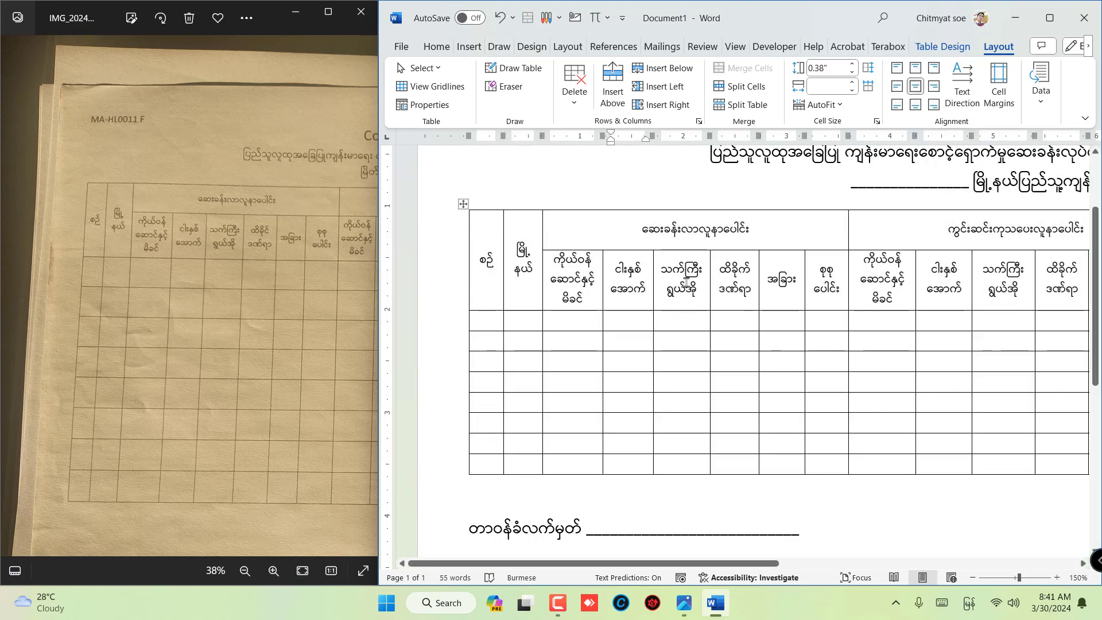
ctrl+scroll(933, 364, down, 9)
ctrl+scroll(934, 364, up, 2)
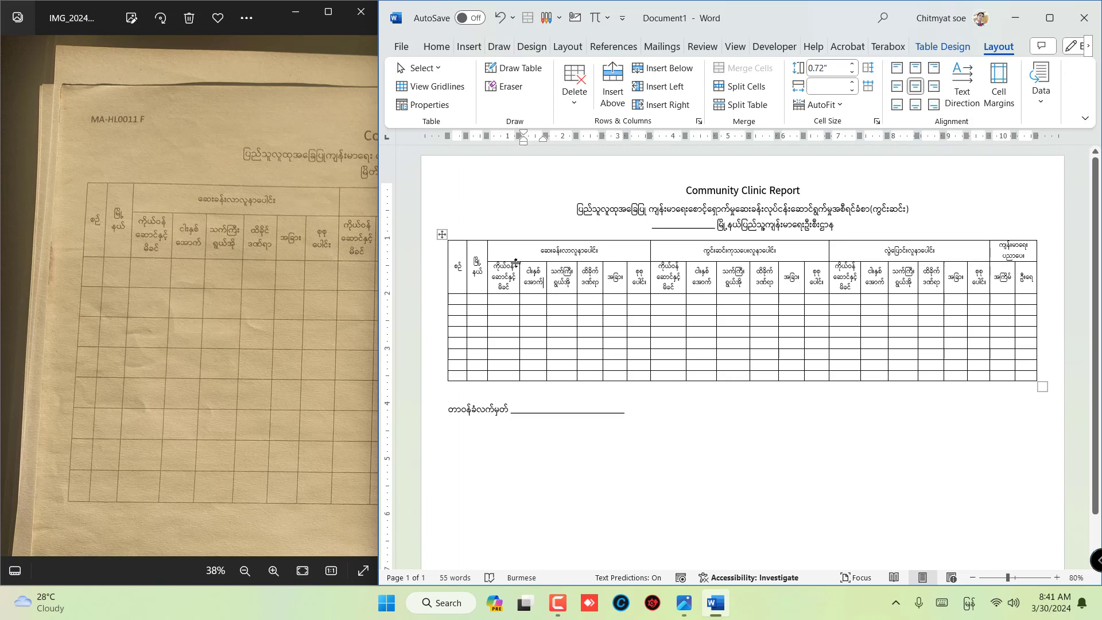
ctrl+scroll(720, 302, up, 3)
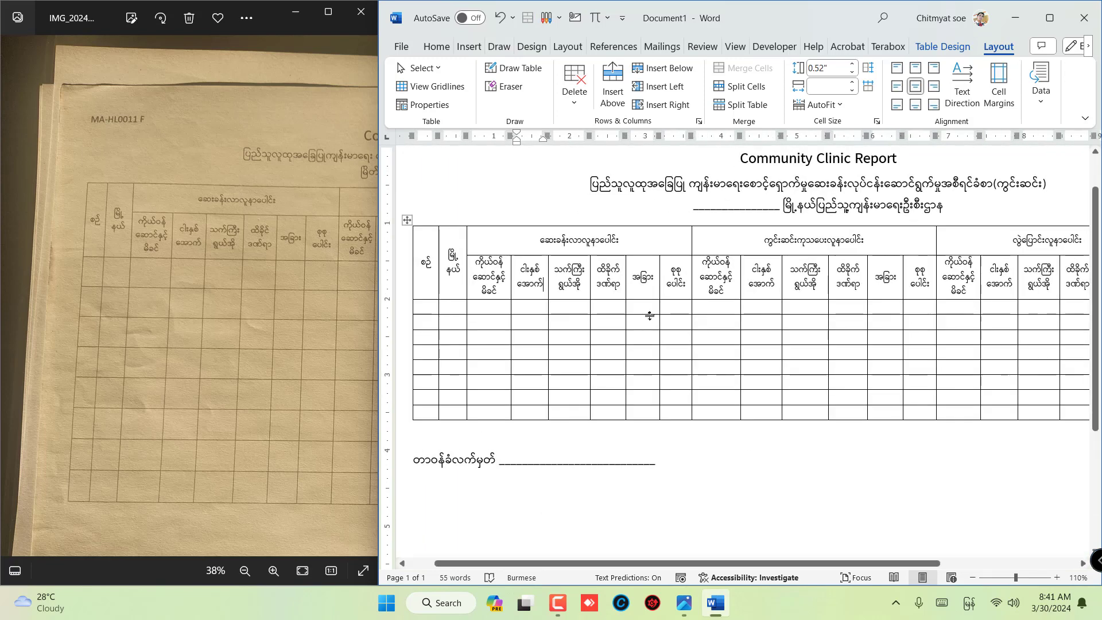
- Select all eight empty rows below the table headers and set their row height to 0.4"
ctrl+scroll(649, 315, down, 2)
drag(220, 334, 180, 331)
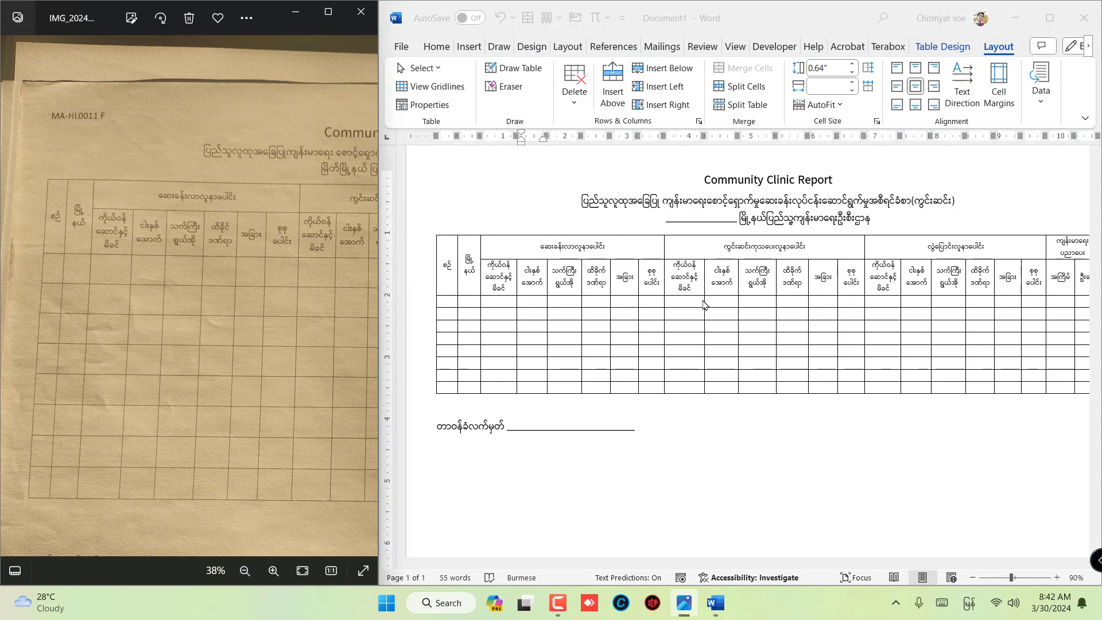
ctrl+scroll(705, 304, down, 1)
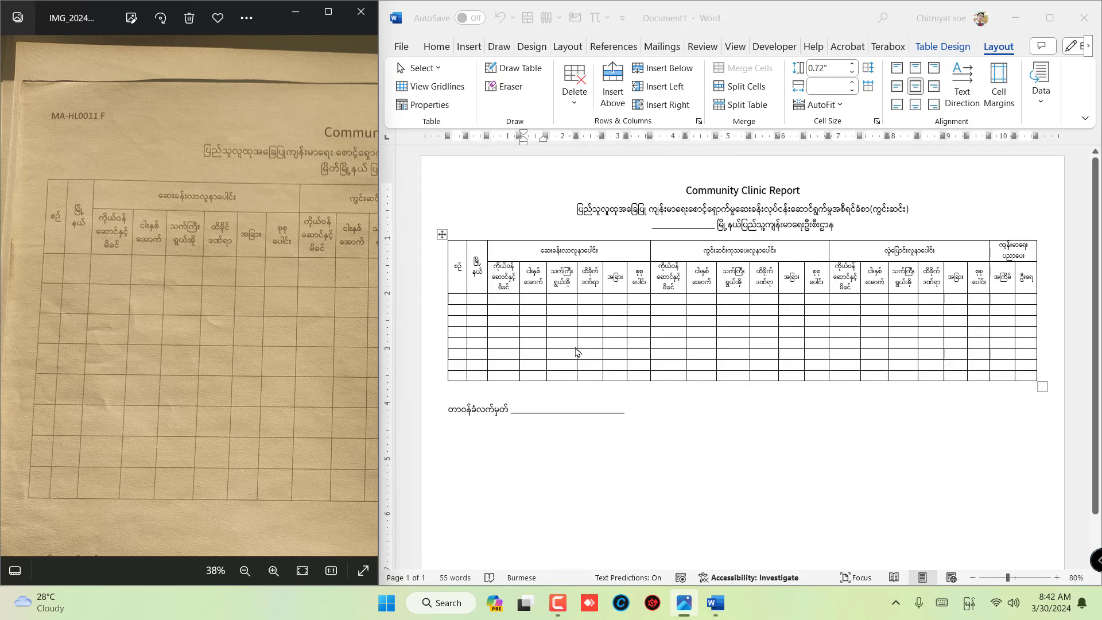
click(453, 302)
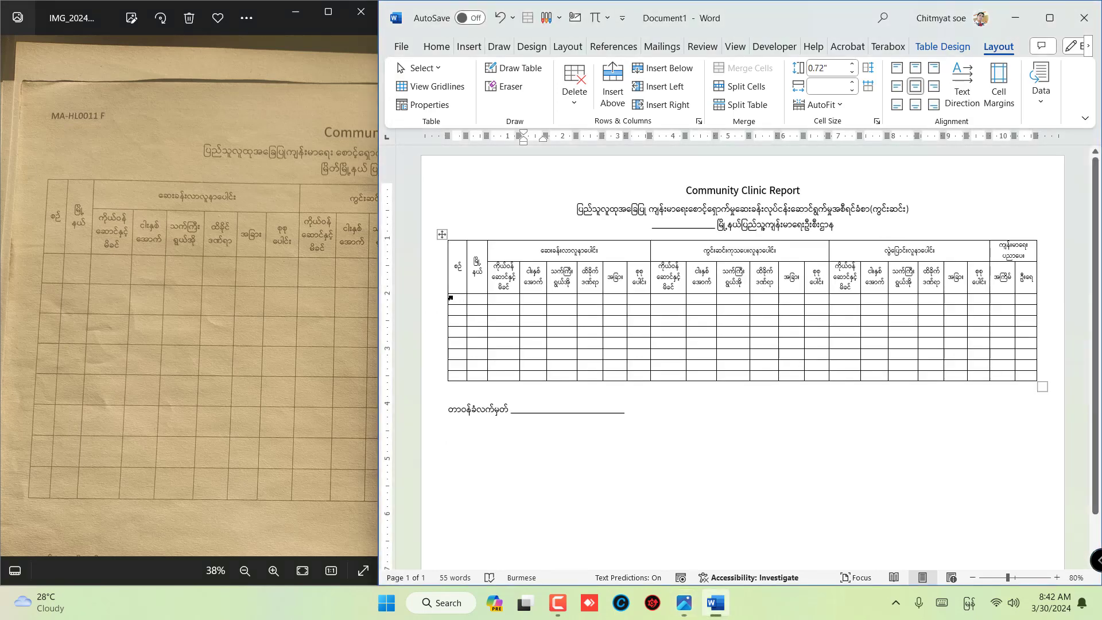
click(455, 301)
drag(454, 297, 1020, 379)
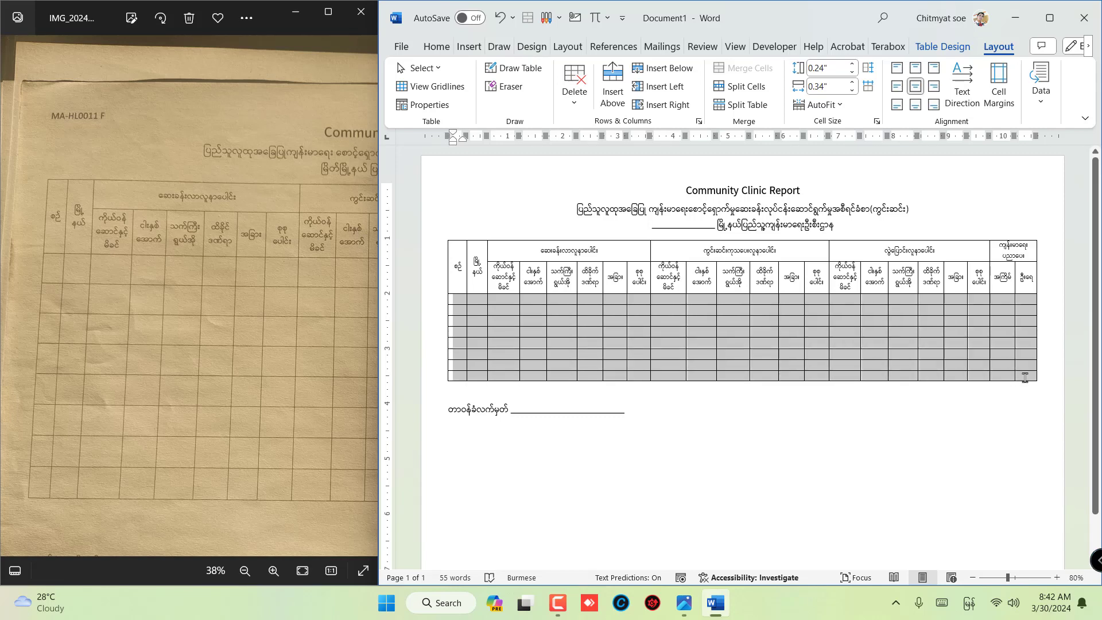
drag(1024, 378, 1024, 379)
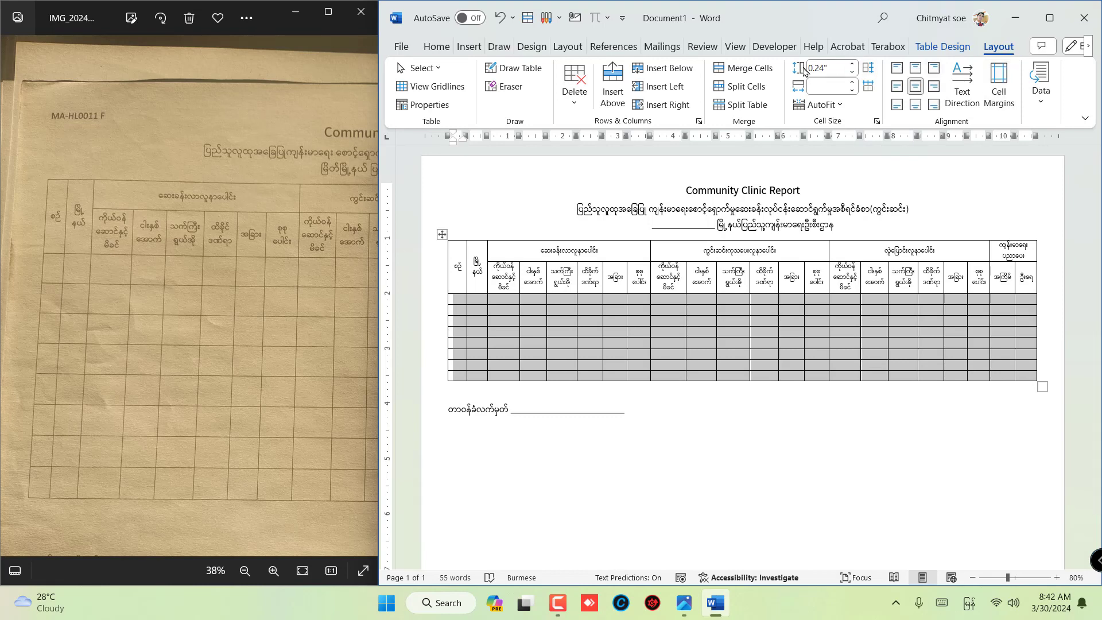
click(836, 67)
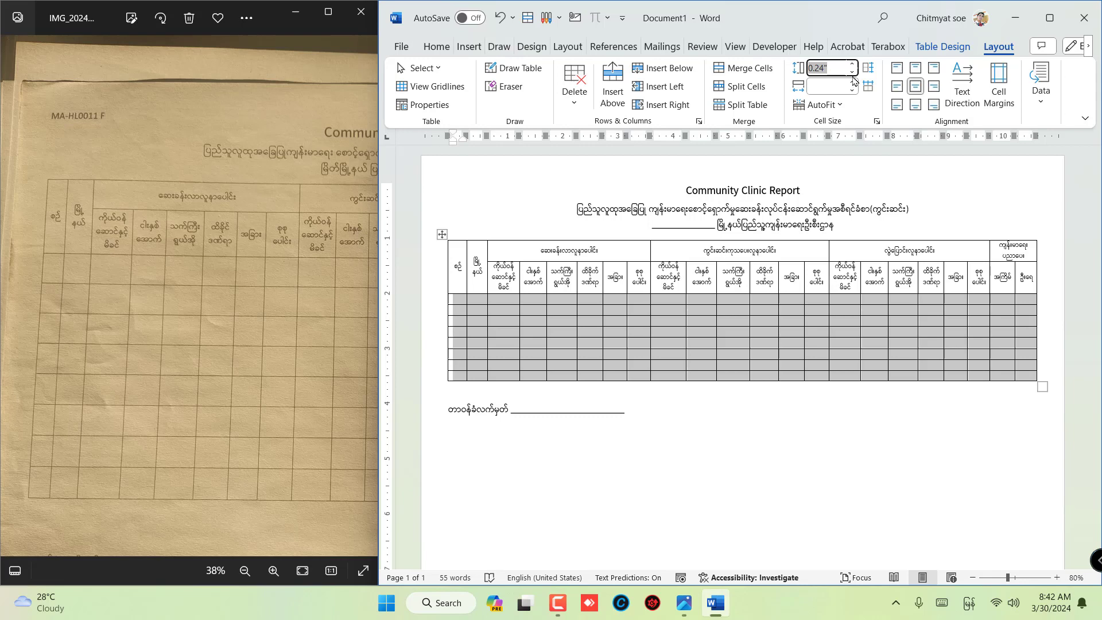
text(0)
key(Return)
scroll(669, 388, down, 2)
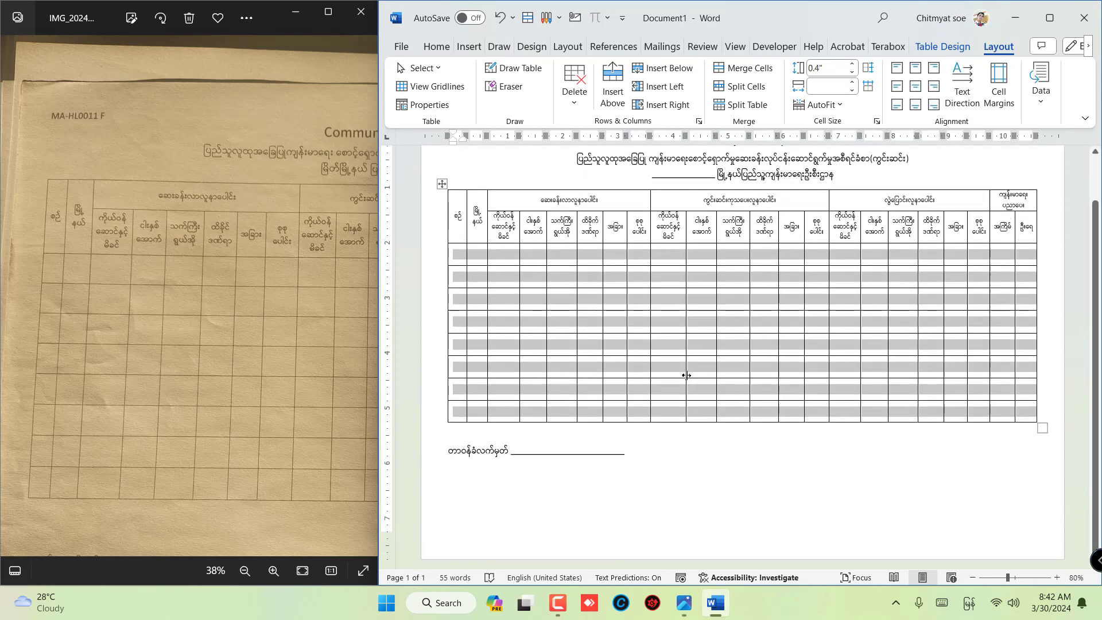
scroll(687, 375, up, 2)
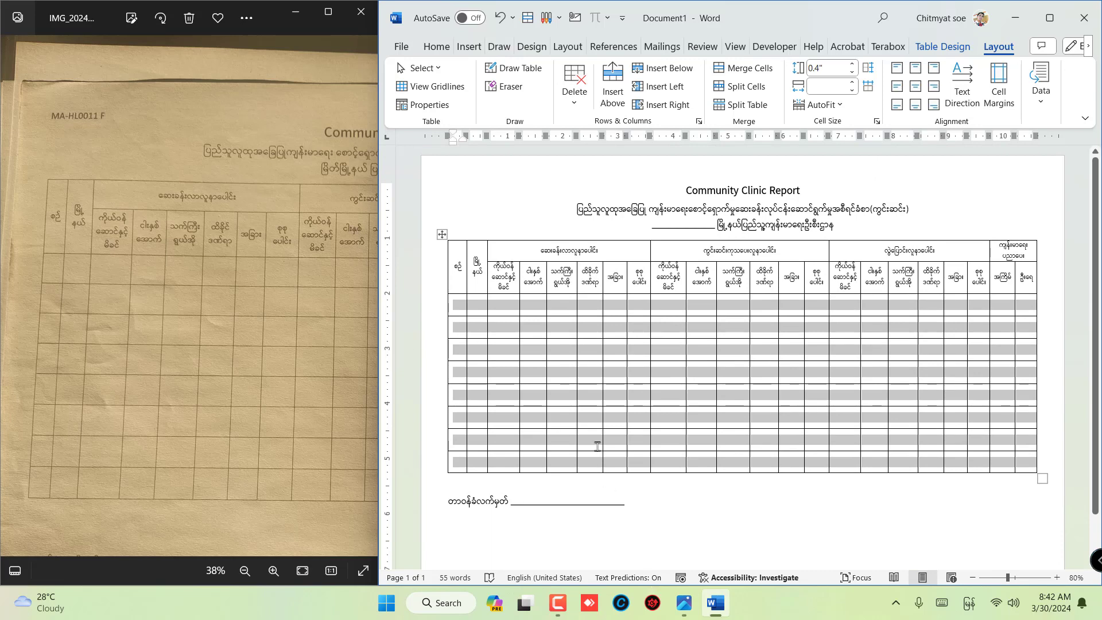
- Increase the height of the selected empty rows to 0.45"
scroll(596, 445, down, 2)
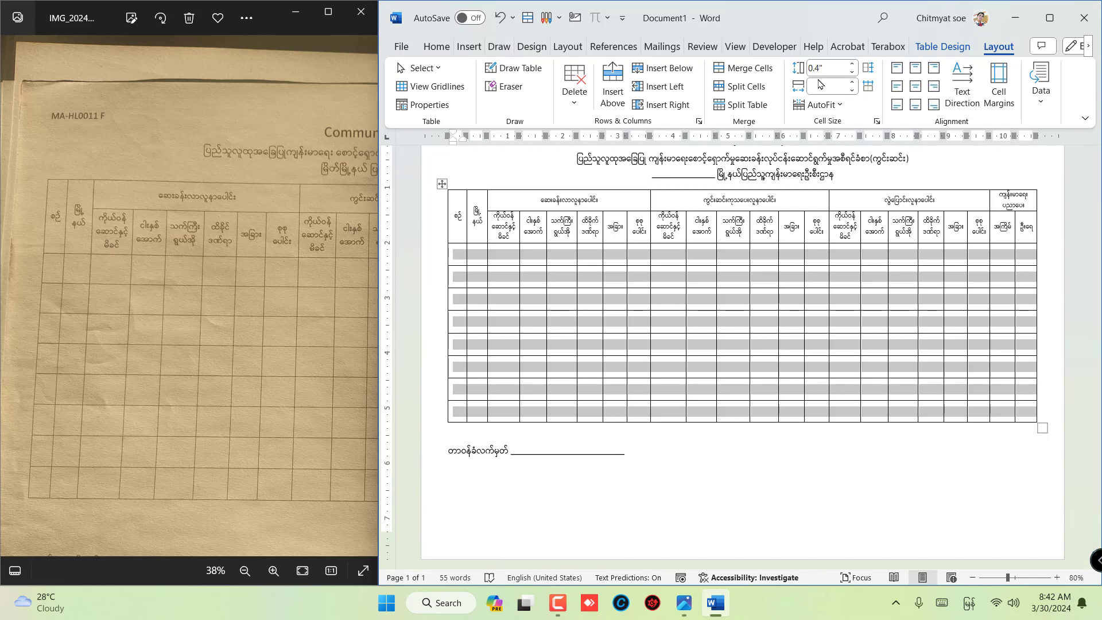
click(835, 69)
text(0.45)
key(Return)
scroll(518, 413, up, 2)
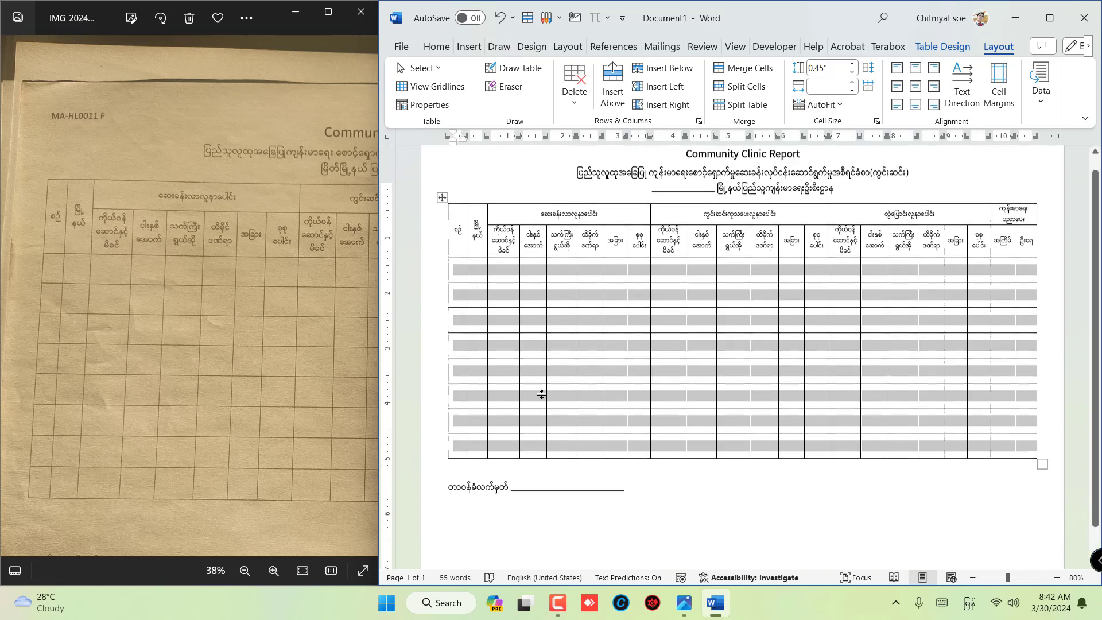
- Set the height of the eight selected empty rows to 0.47" and deselect them
click(835, 69)
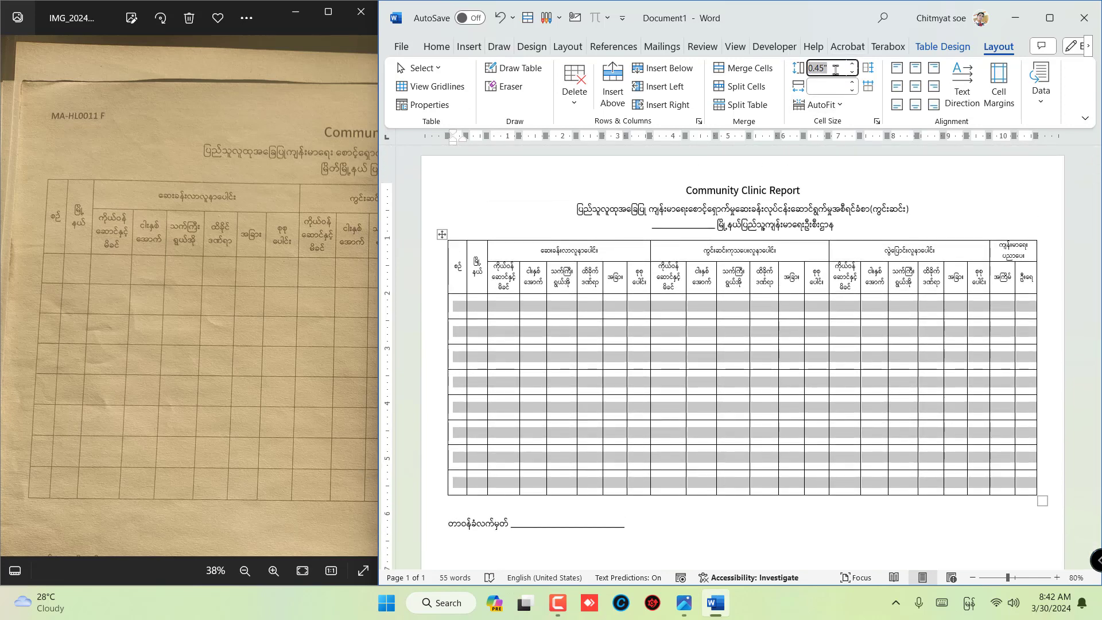
text(0)
key(Return)
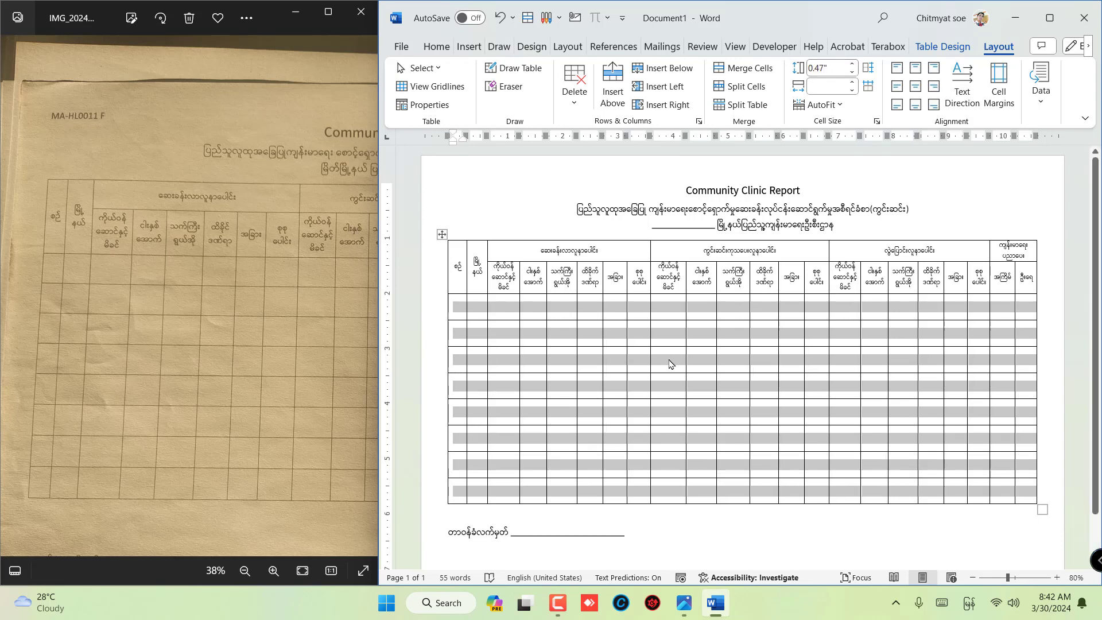
scroll(809, 365, down, 2)
scroll(803, 370, up, 2)
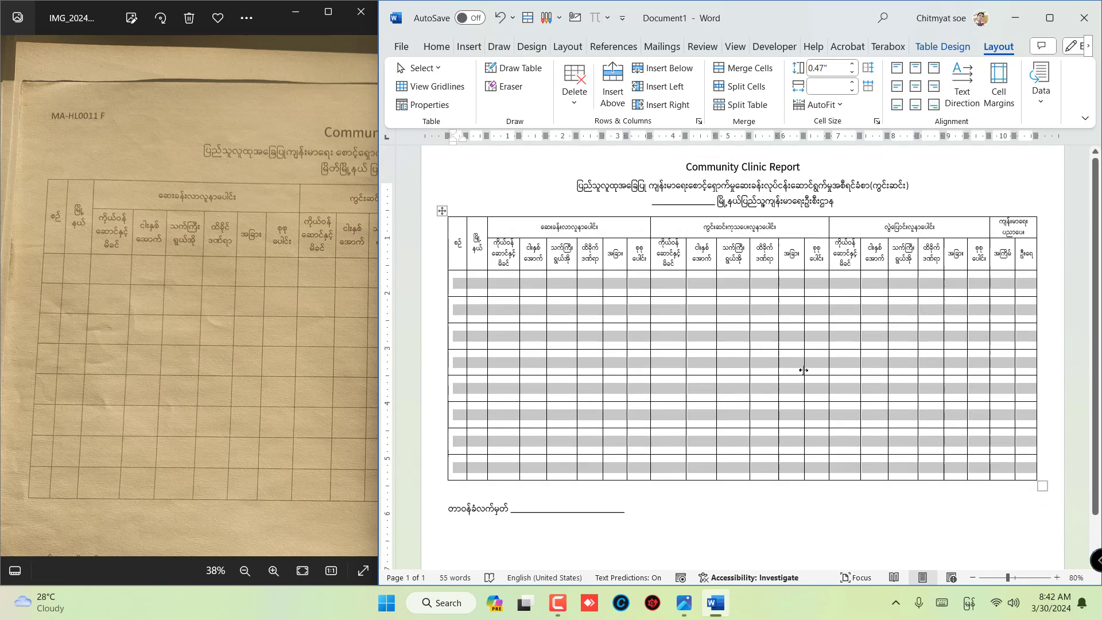
click(814, 308)
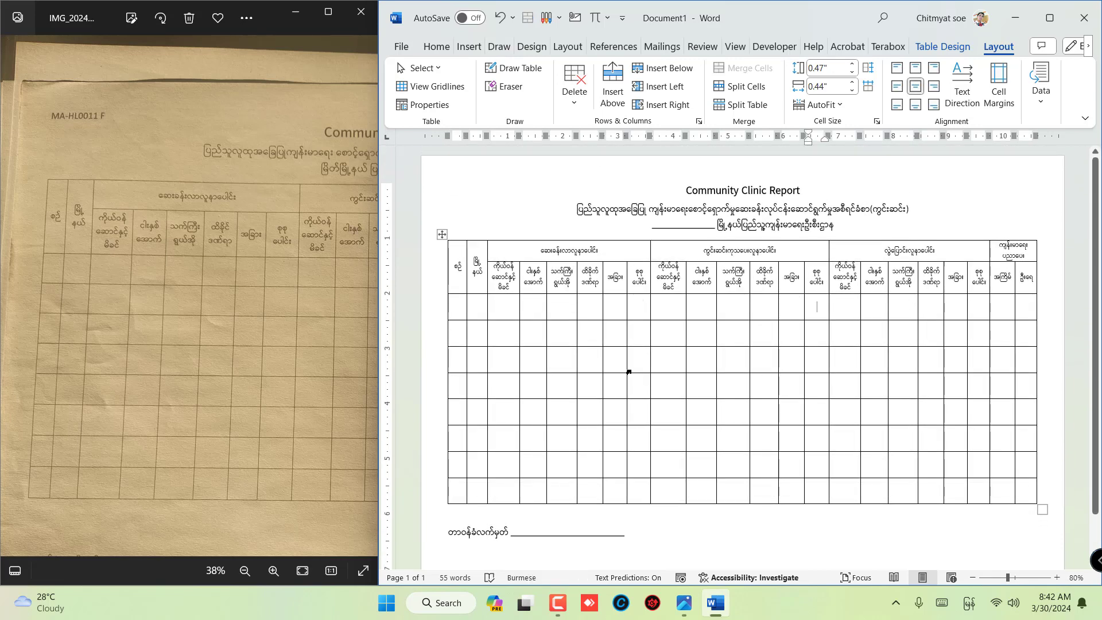
- Make the subheader row slightly taller by moving its lower border down, and check the table's fit on the page
scroll(629, 368, down, 1)
scroll(619, 356, up, 1)
ctrl+scroll(836, 385, up, 7)
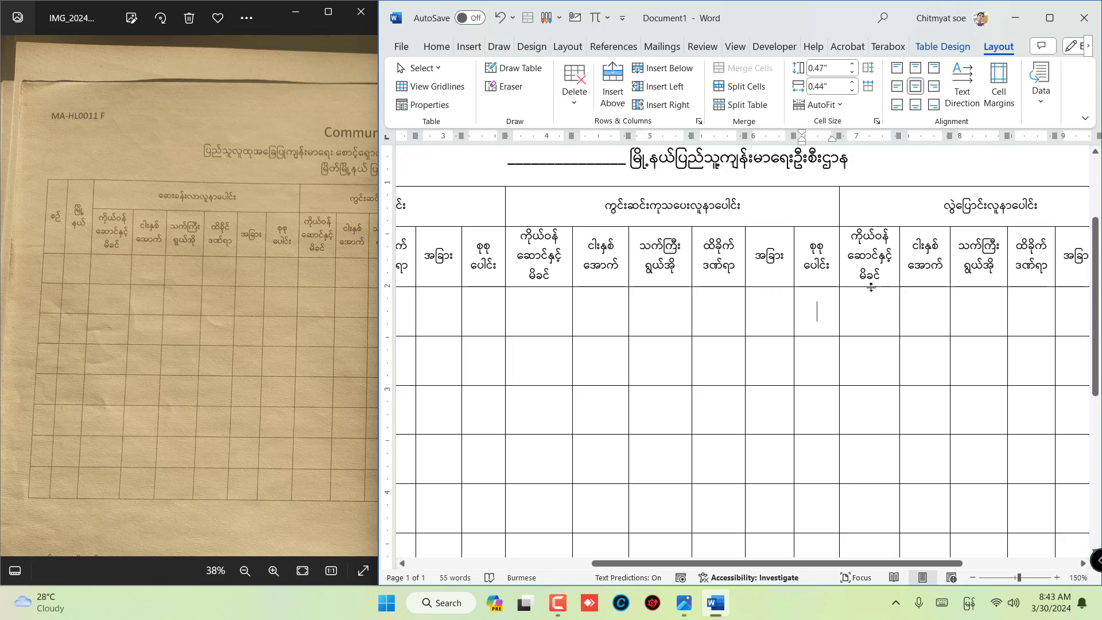
drag(871, 287, 870, 296)
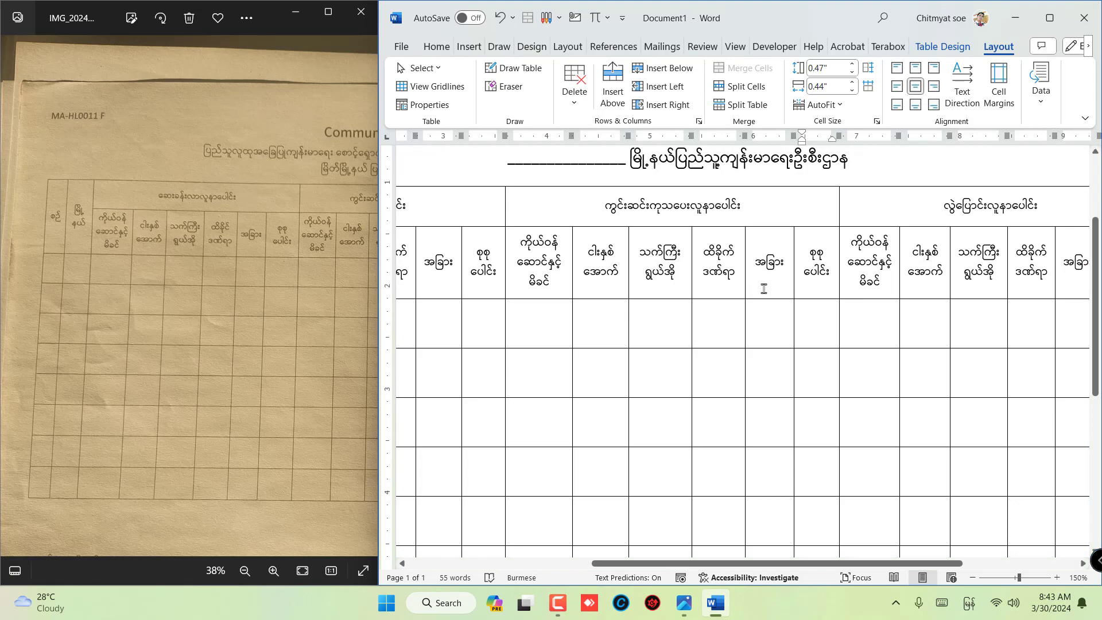
ctrl+scroll(682, 273, down, 7)
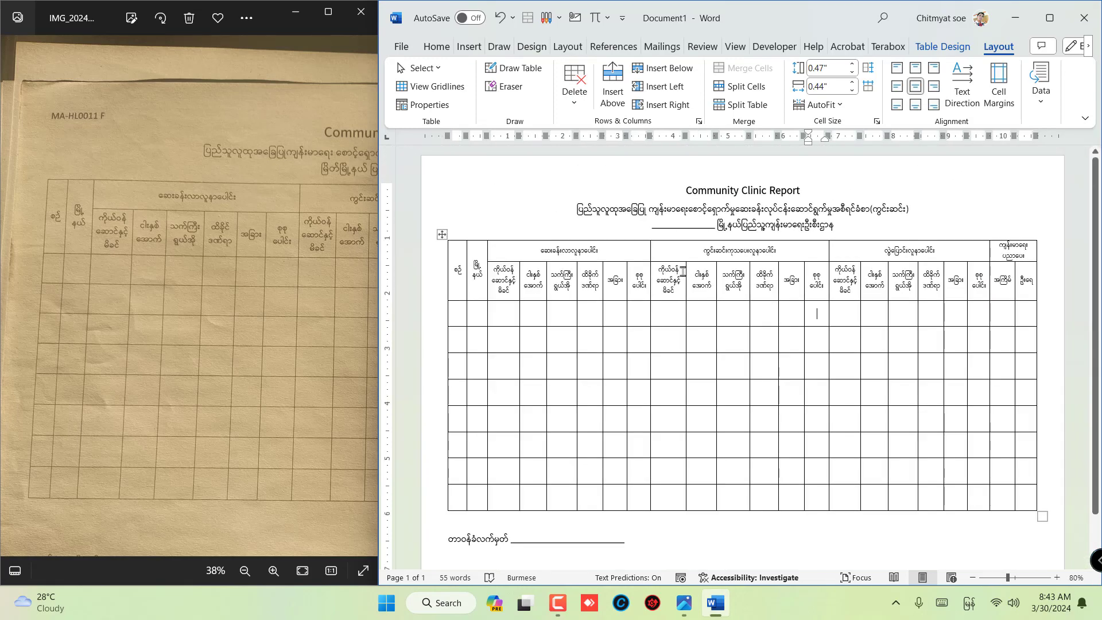
scroll(610, 445, down, 2)
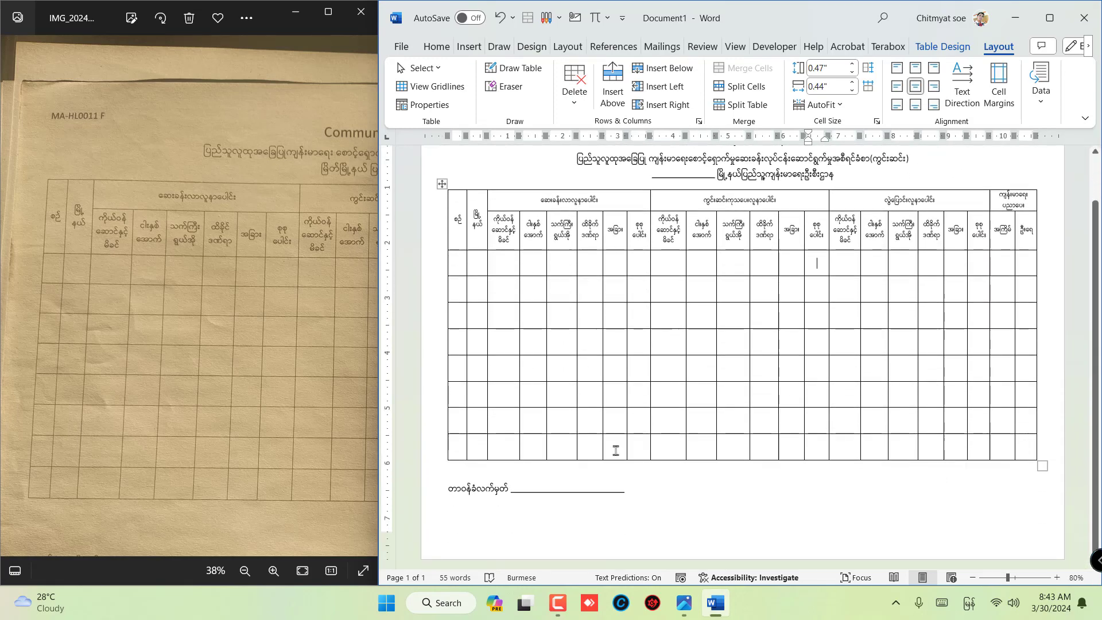
scroll(764, 440, up, 2)
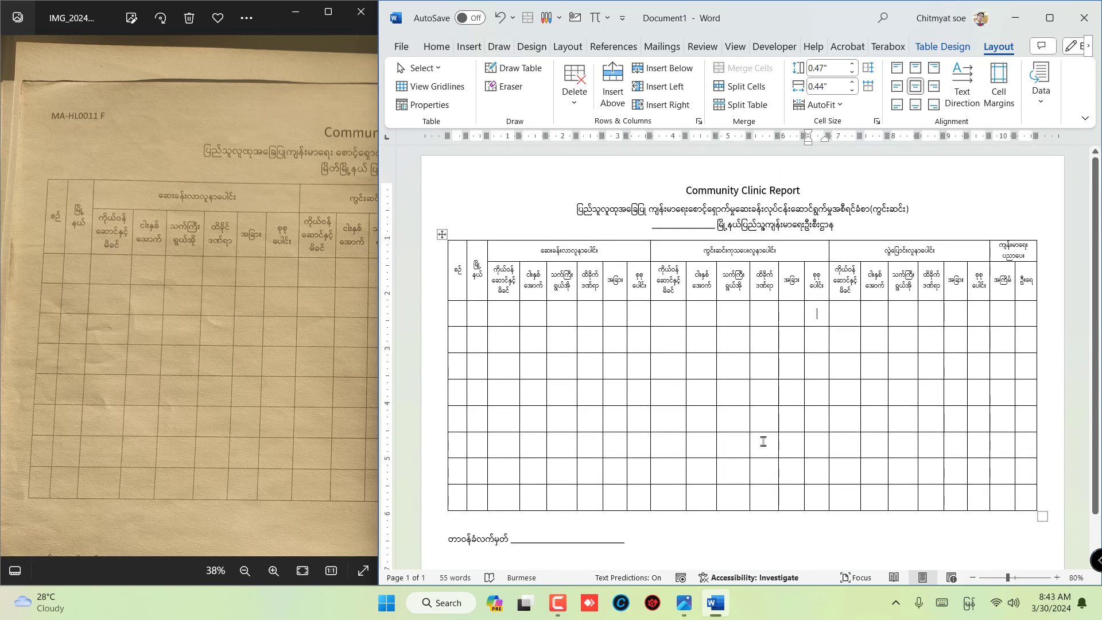